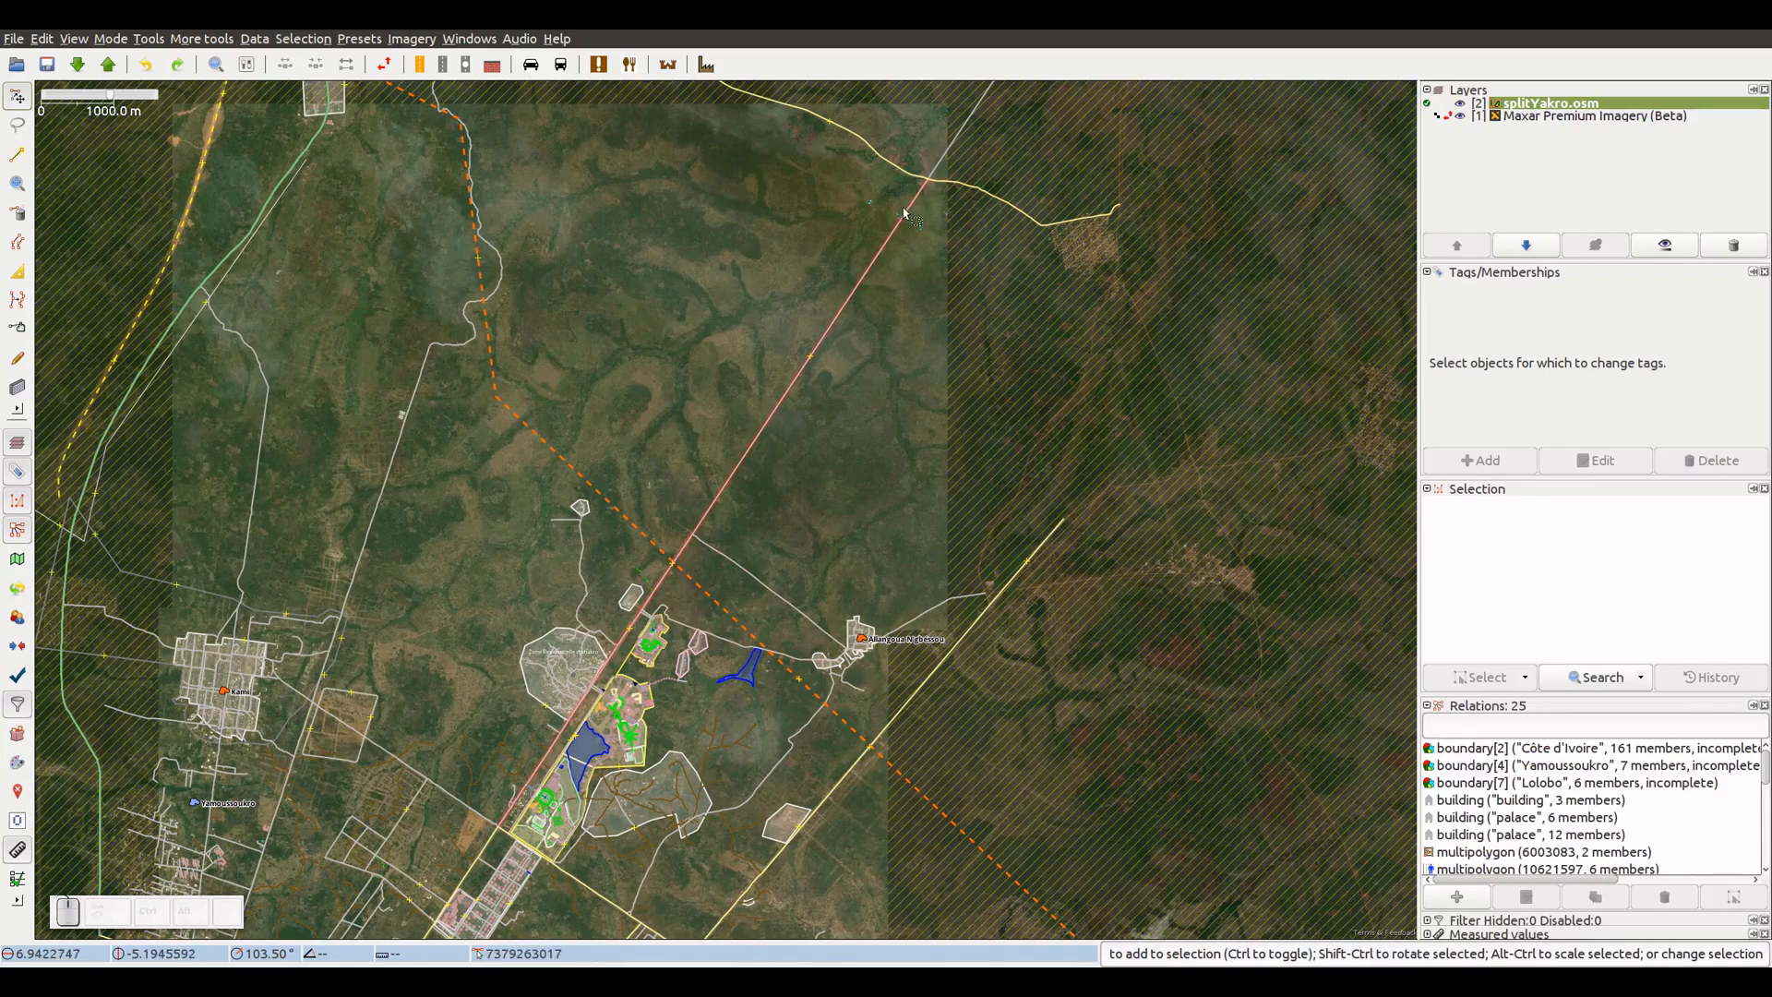
# - Examine the long straight unclassified highway's tags and follow it northeast to where its paved surface ends
pyautogui.click(827, 339)
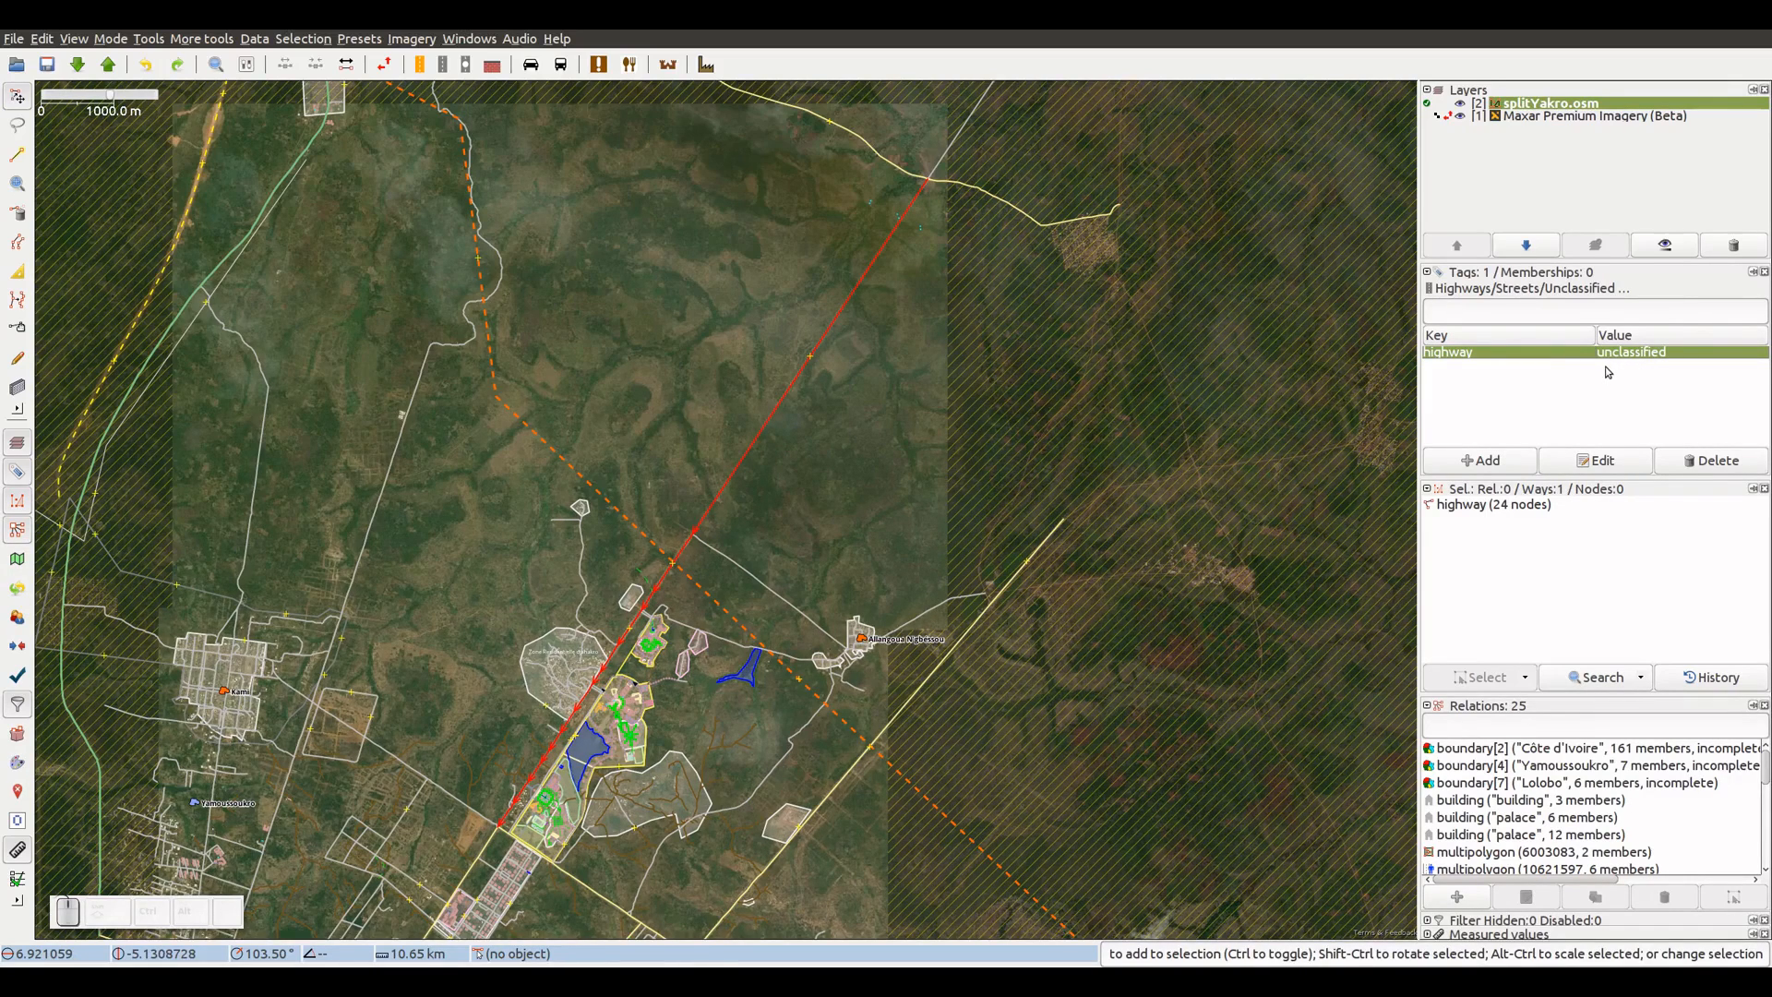
pyautogui.click(747, 520)
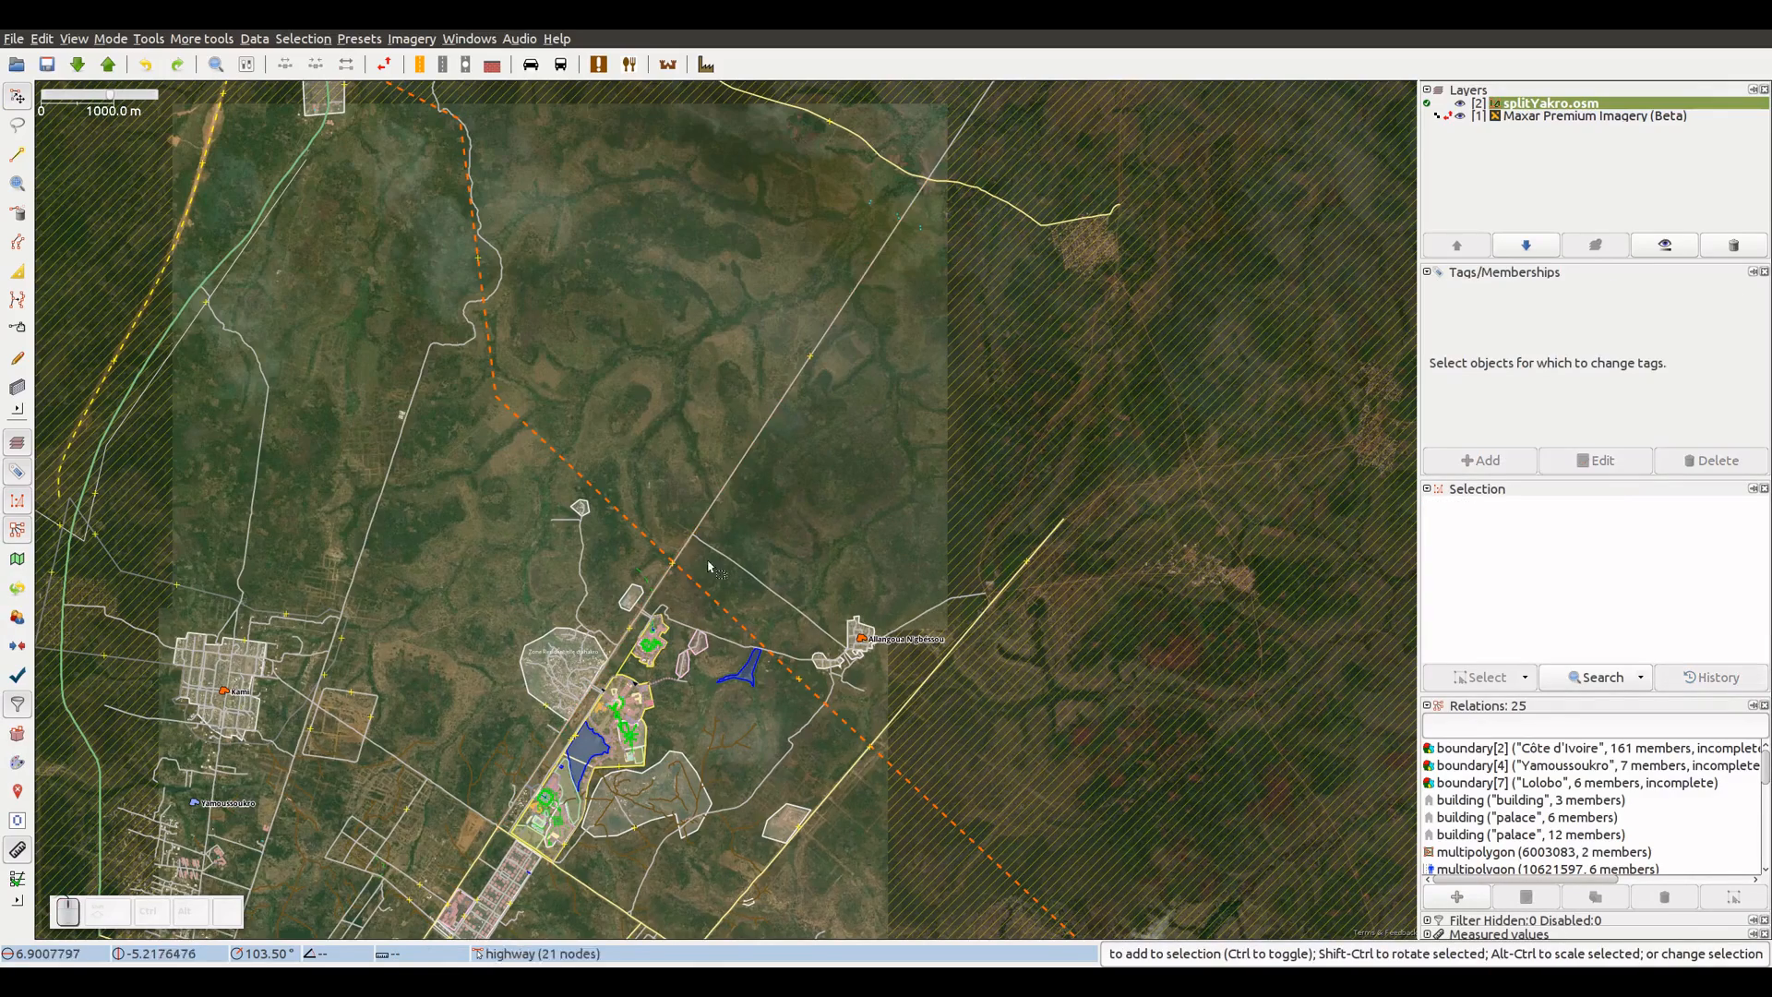
pyautogui.scroll(3, 591, 742)
pyautogui.scroll(3, 598, 720)
pyautogui.scroll(2, 600, 705)
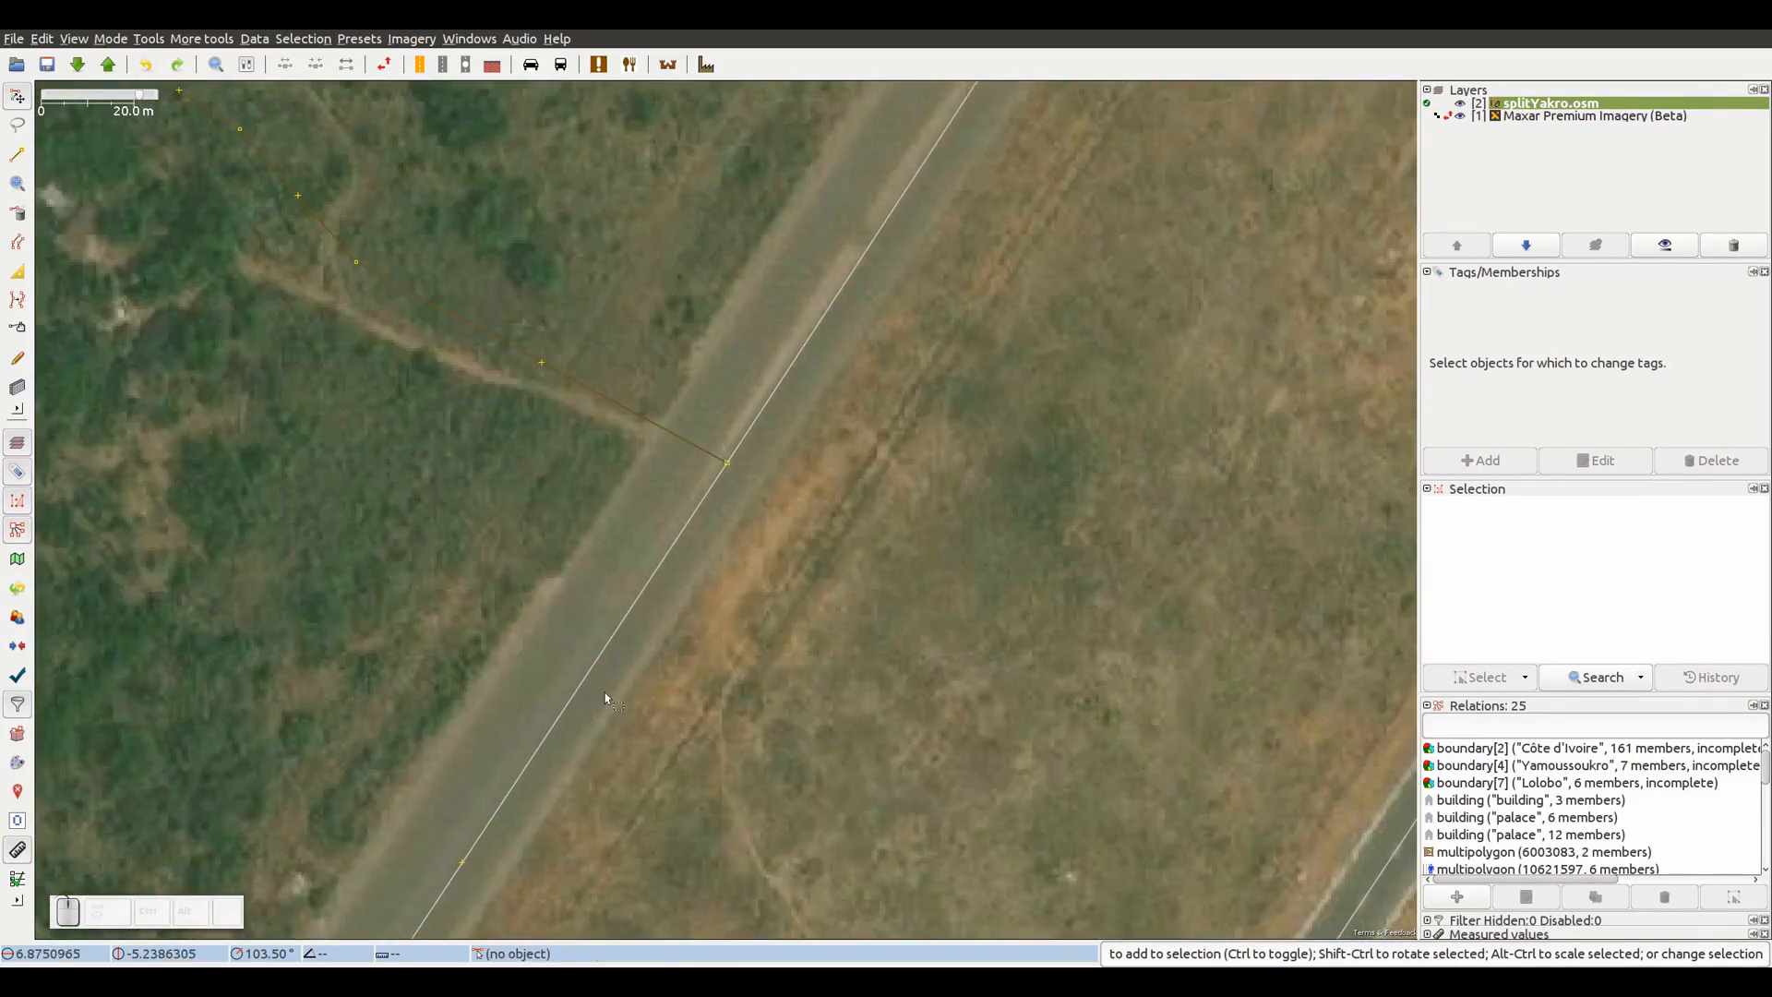
pyautogui.scroll(-2, 600, 705)
pyautogui.moveTo(923, 205); pyautogui.dragTo(608, 855)
pyautogui.moveTo(998, 380); pyautogui.dragTo(617, 934)
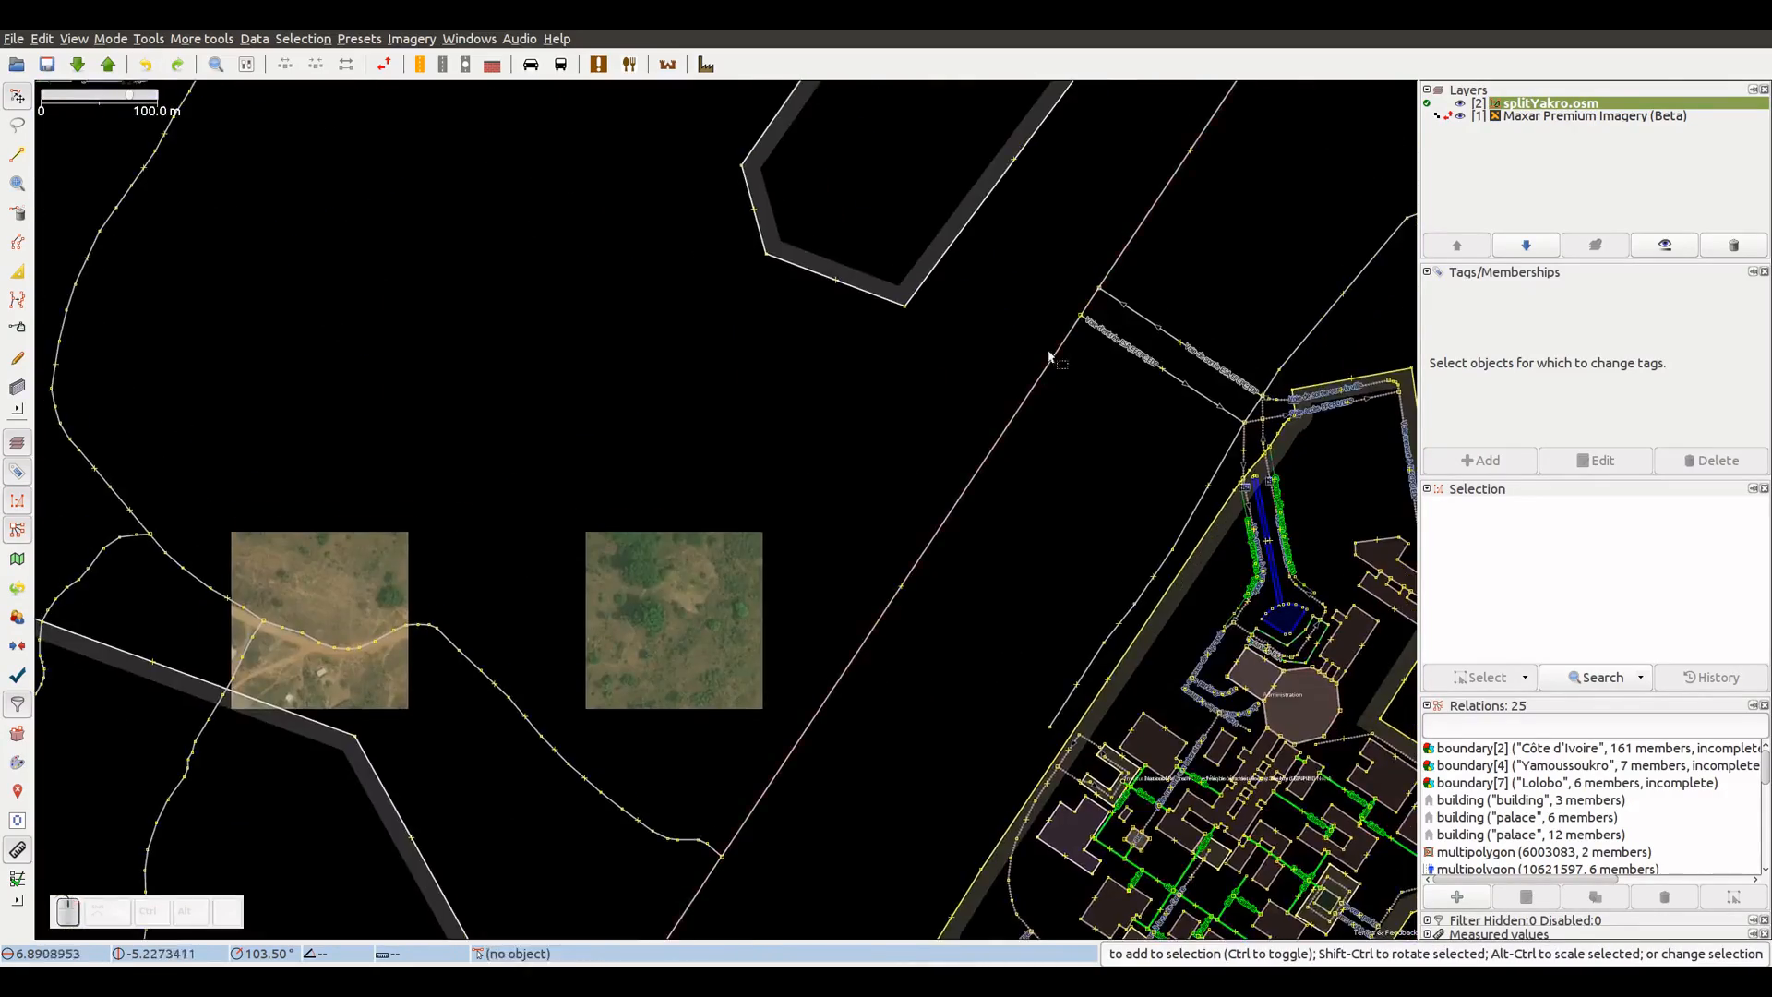
pyautogui.moveTo(1054, 351); pyautogui.dragTo(730, 795)
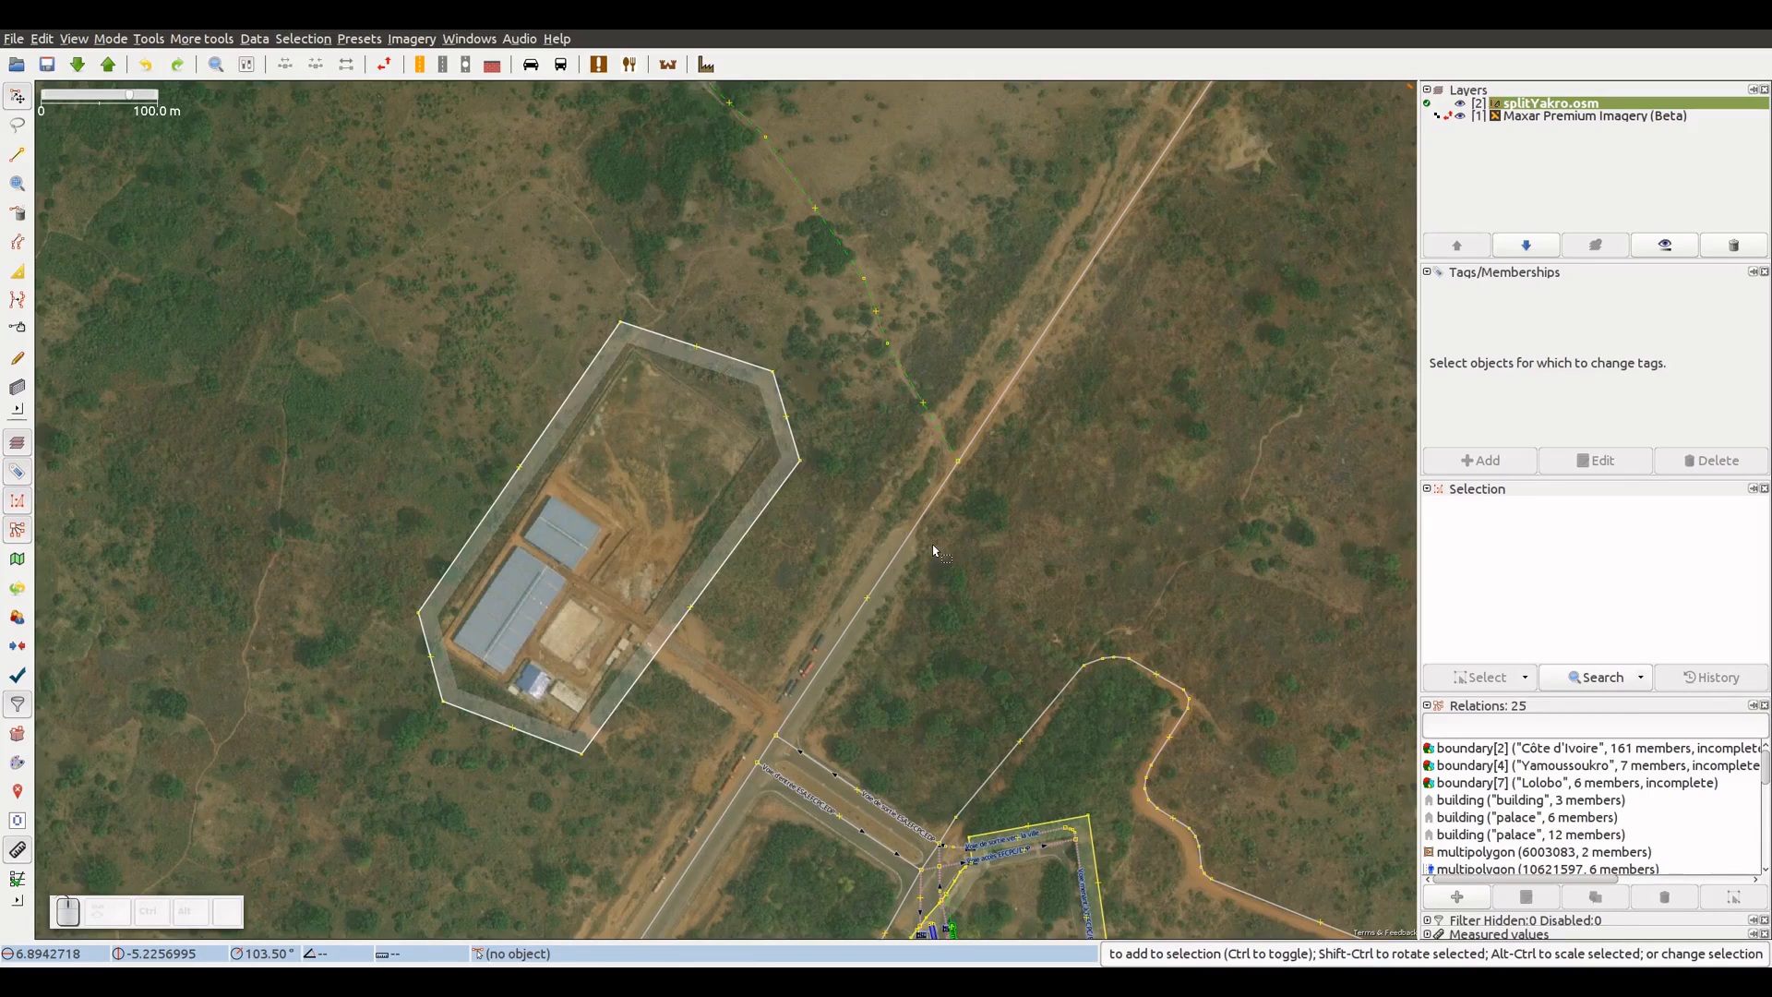
pyautogui.press('a')
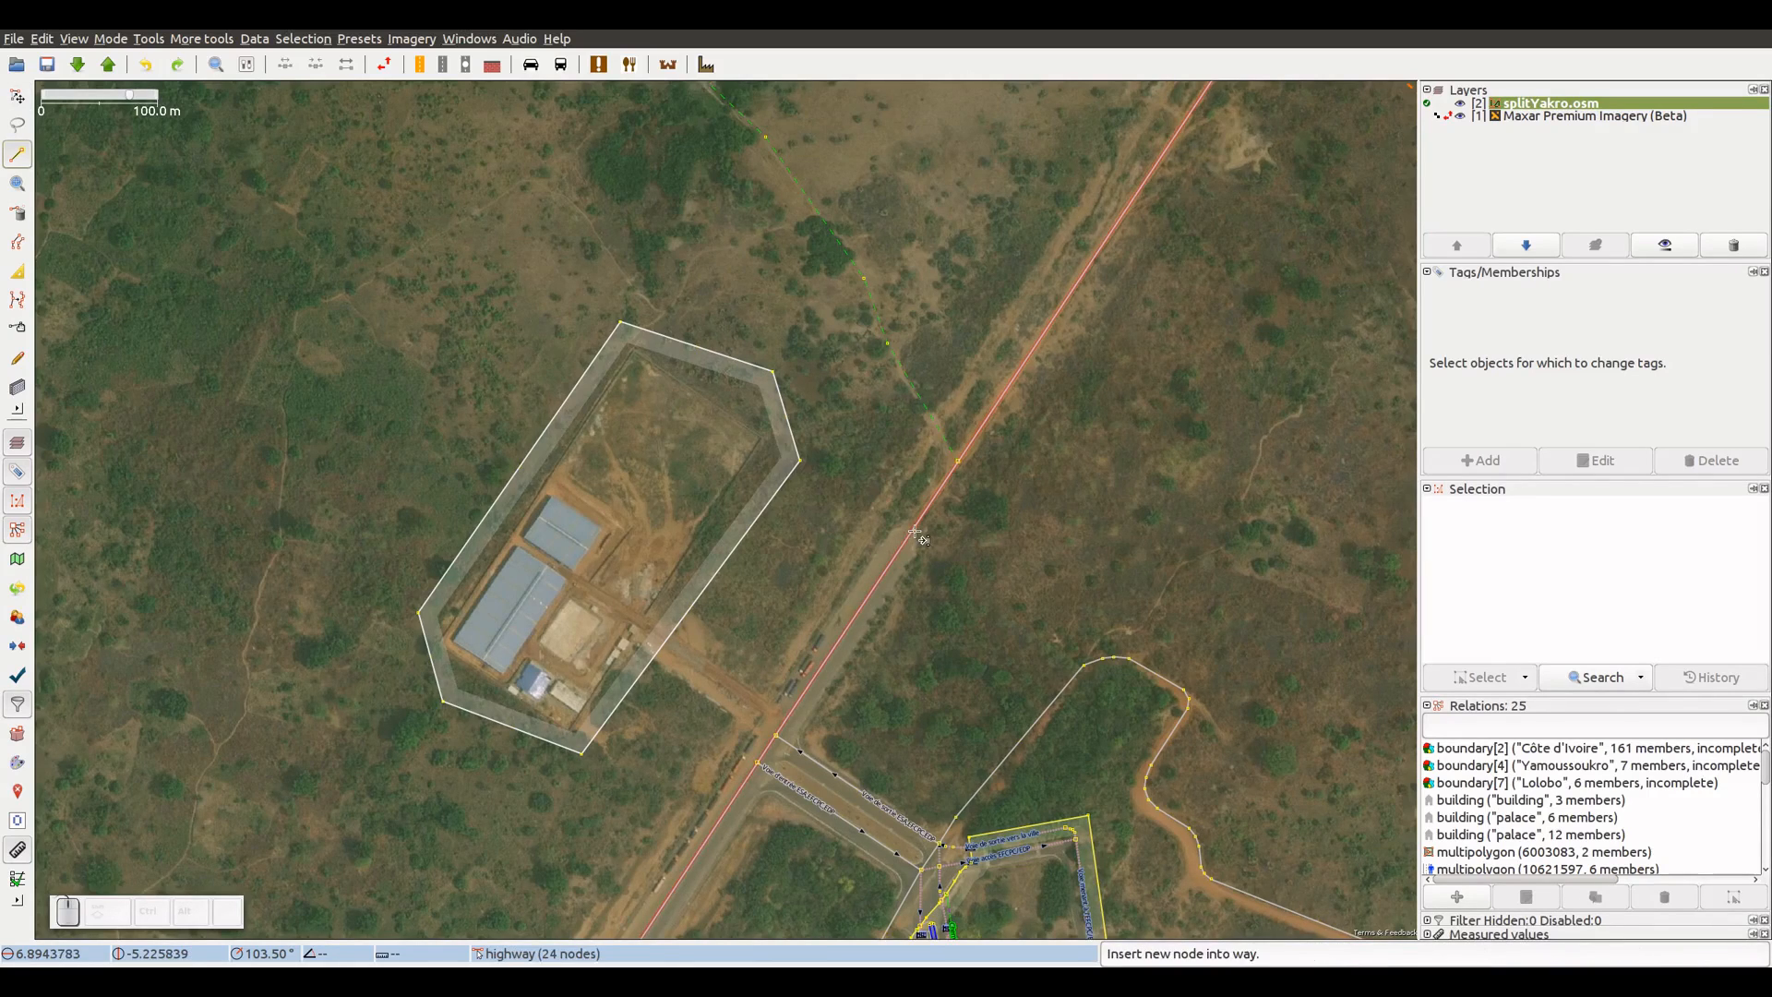
pyautogui.click(912, 530)
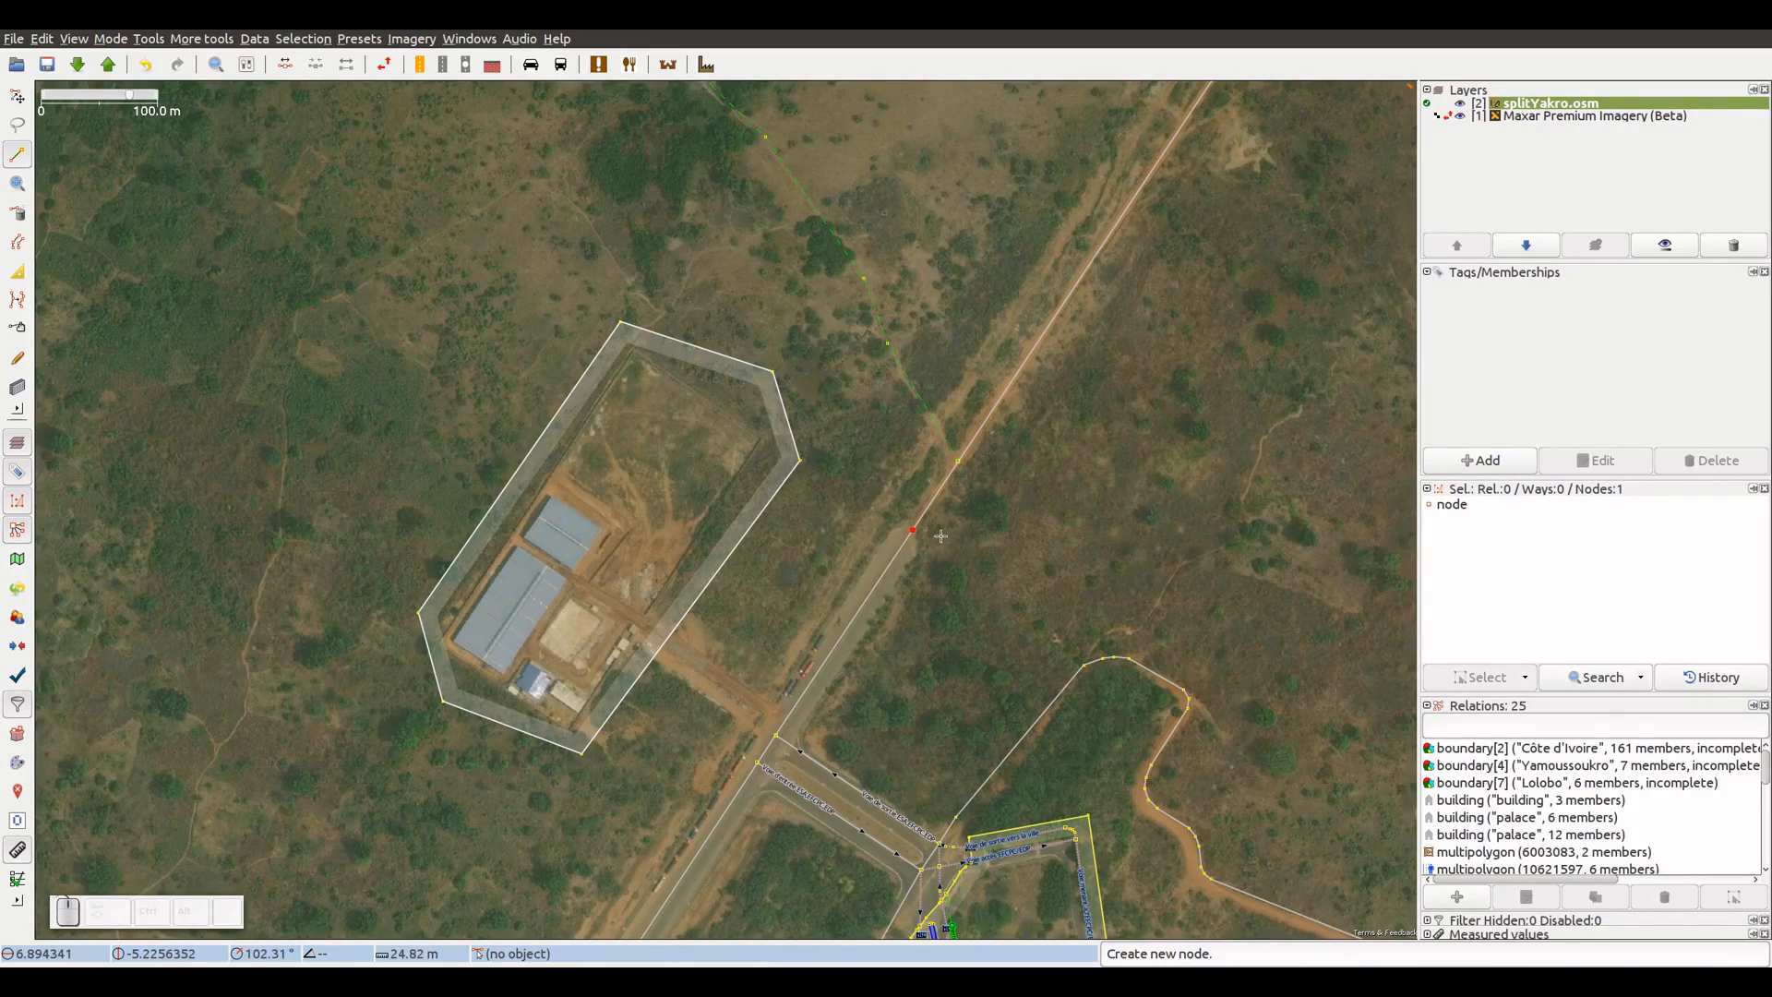
pyautogui.press('ctrl')
pyautogui.hotkey('ctrl', 'z')
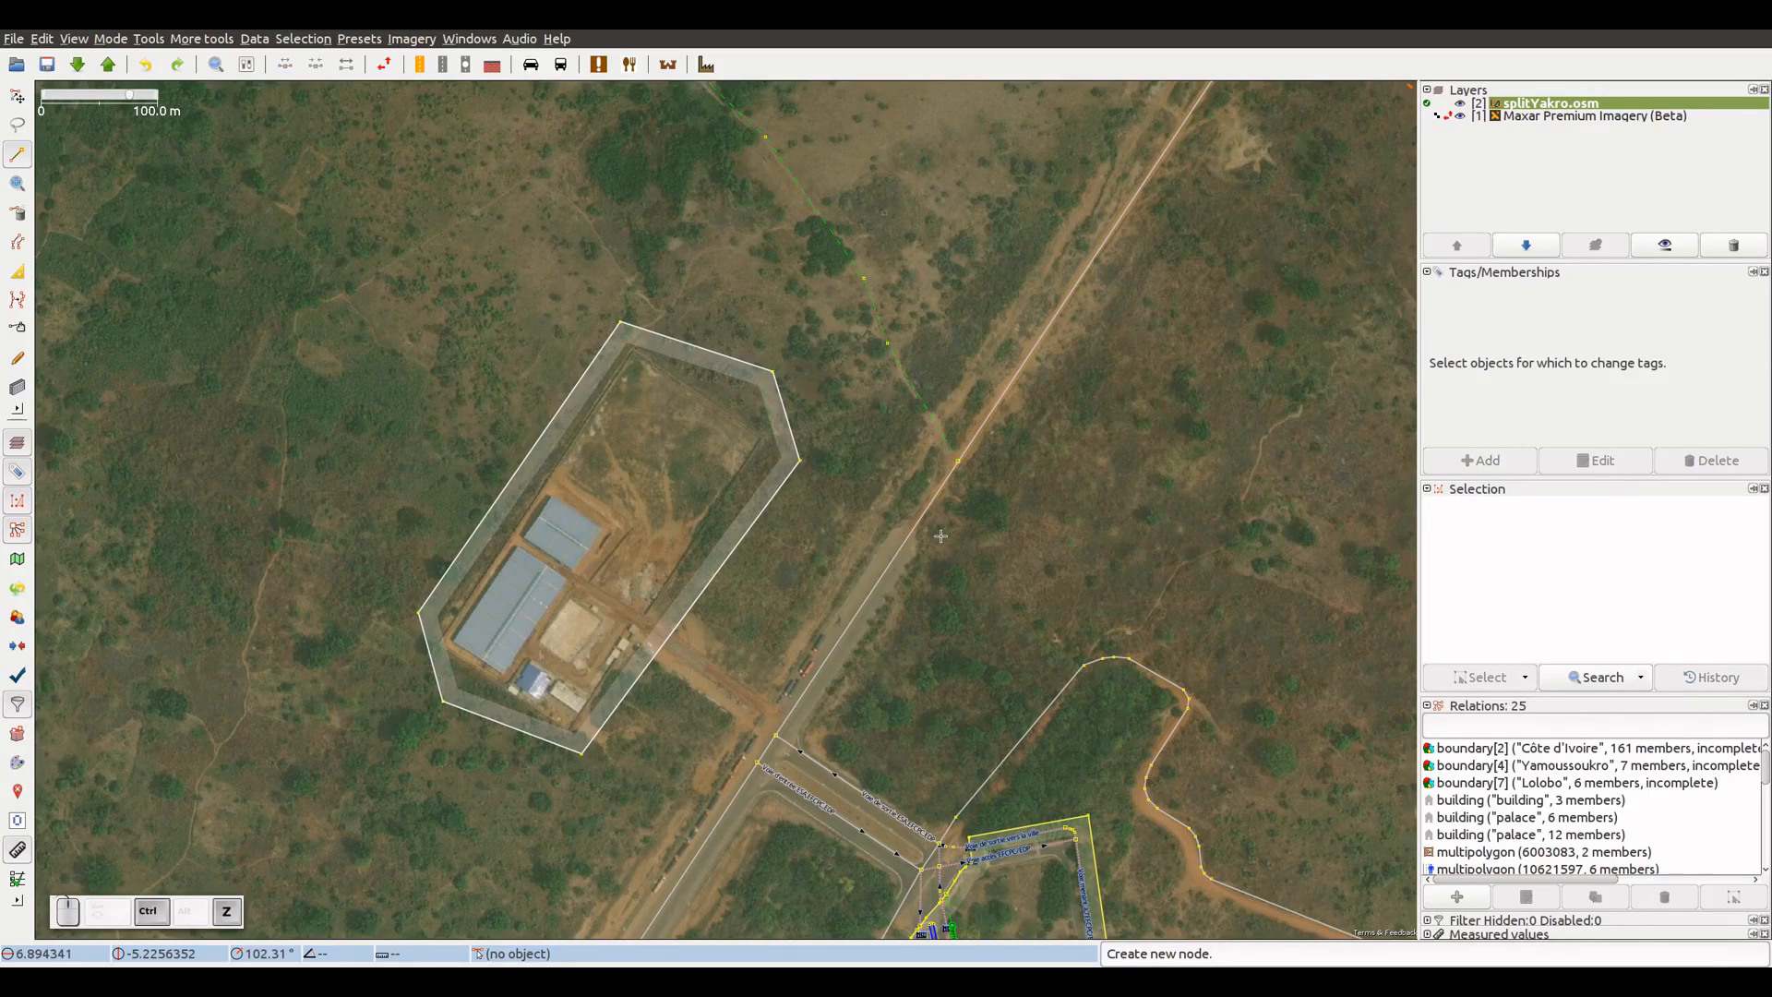
# - Insert a node into the straight highway where the paved surface ends, by relocating a segment's midpoint in select mode
pyautogui.press('s')
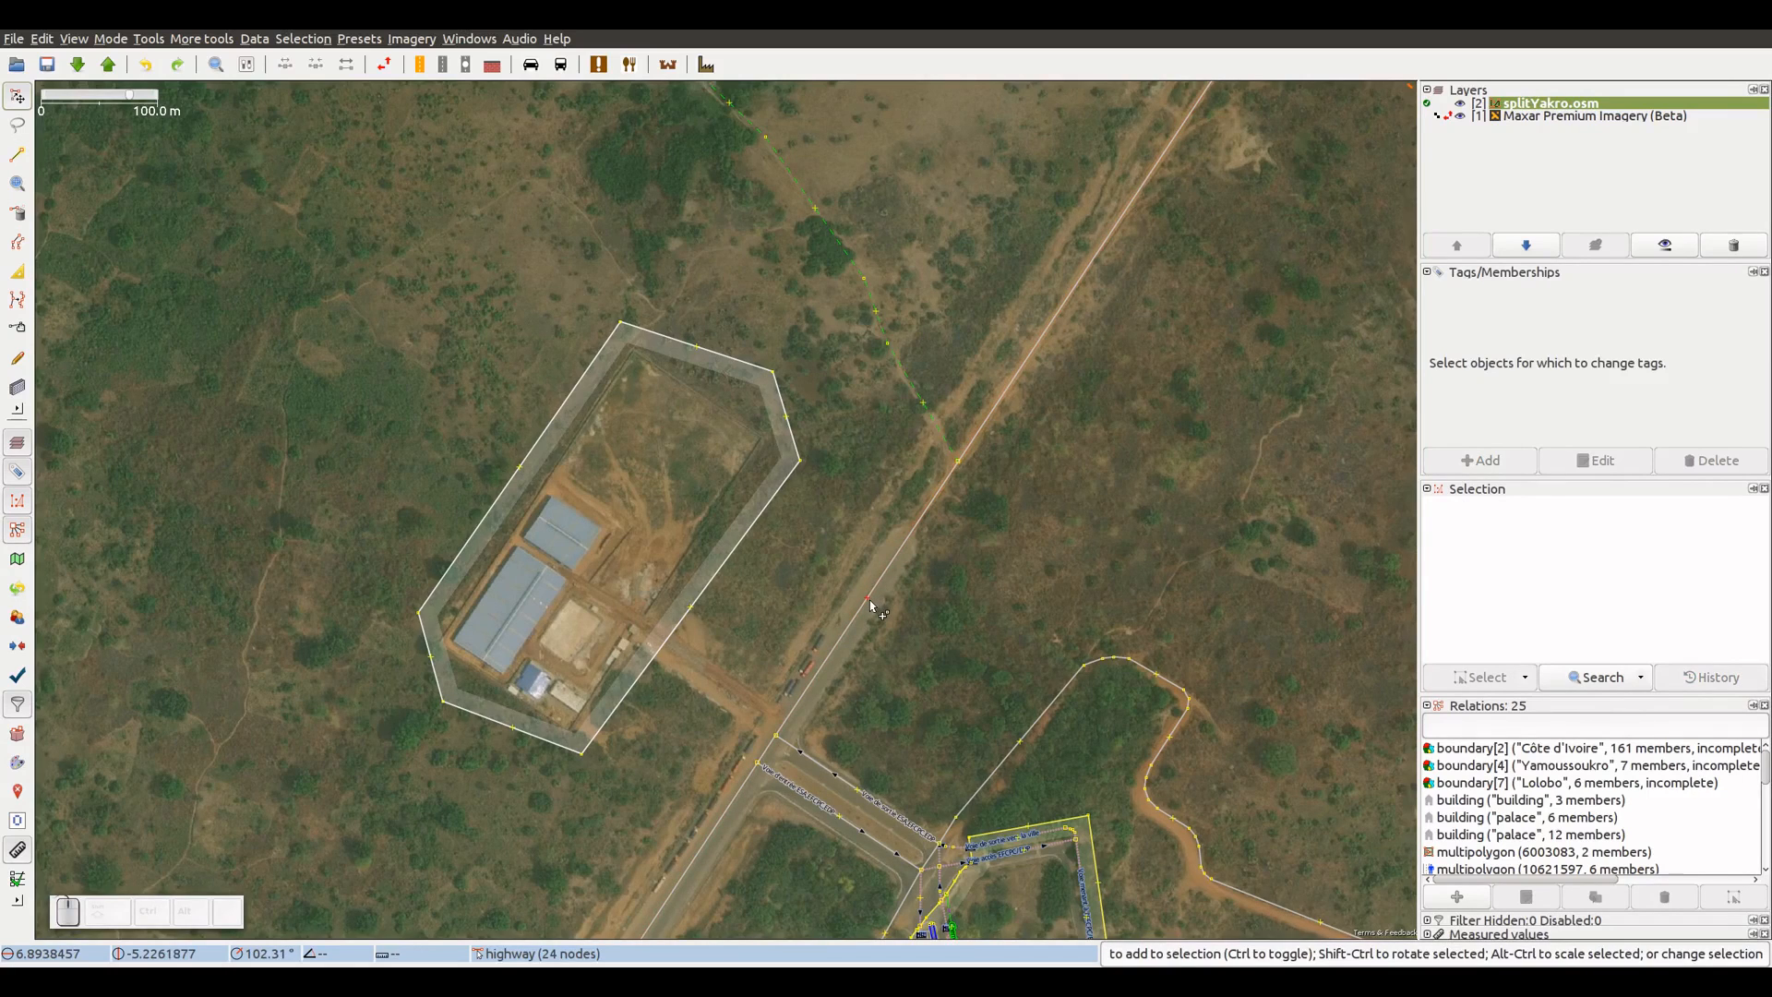
pyautogui.moveTo(871, 605); pyautogui.dragTo(909, 530)
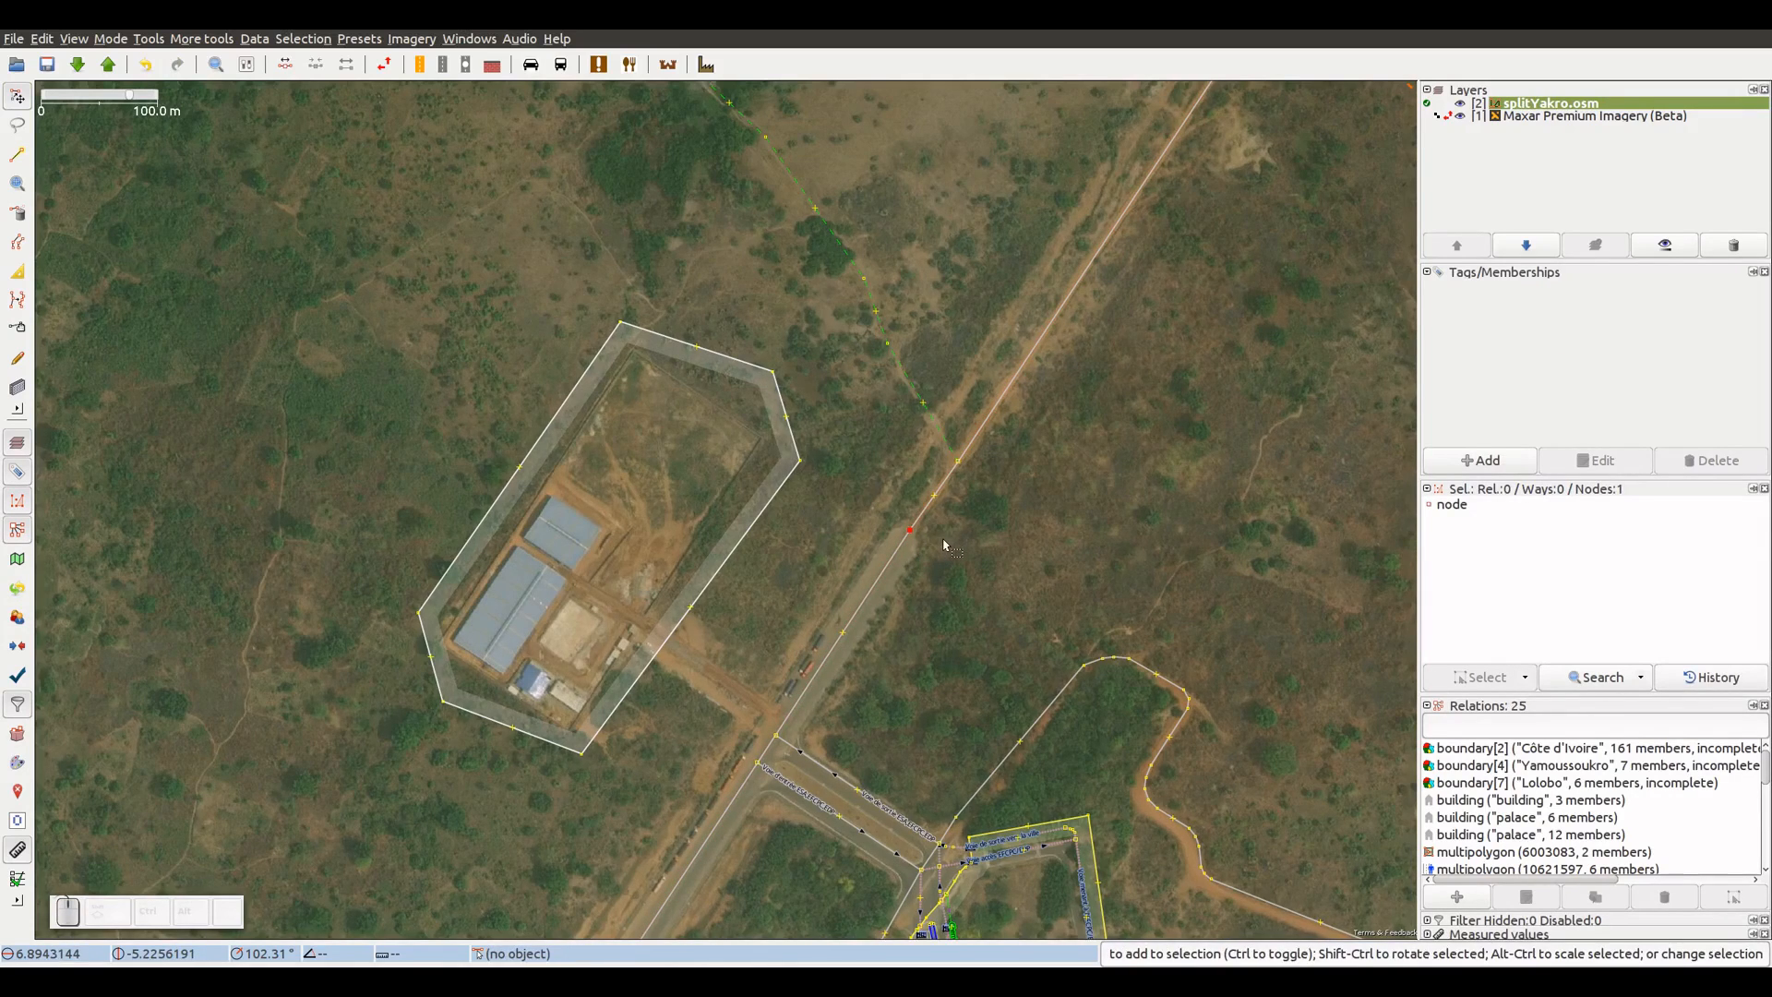
pyautogui.click(943, 544)
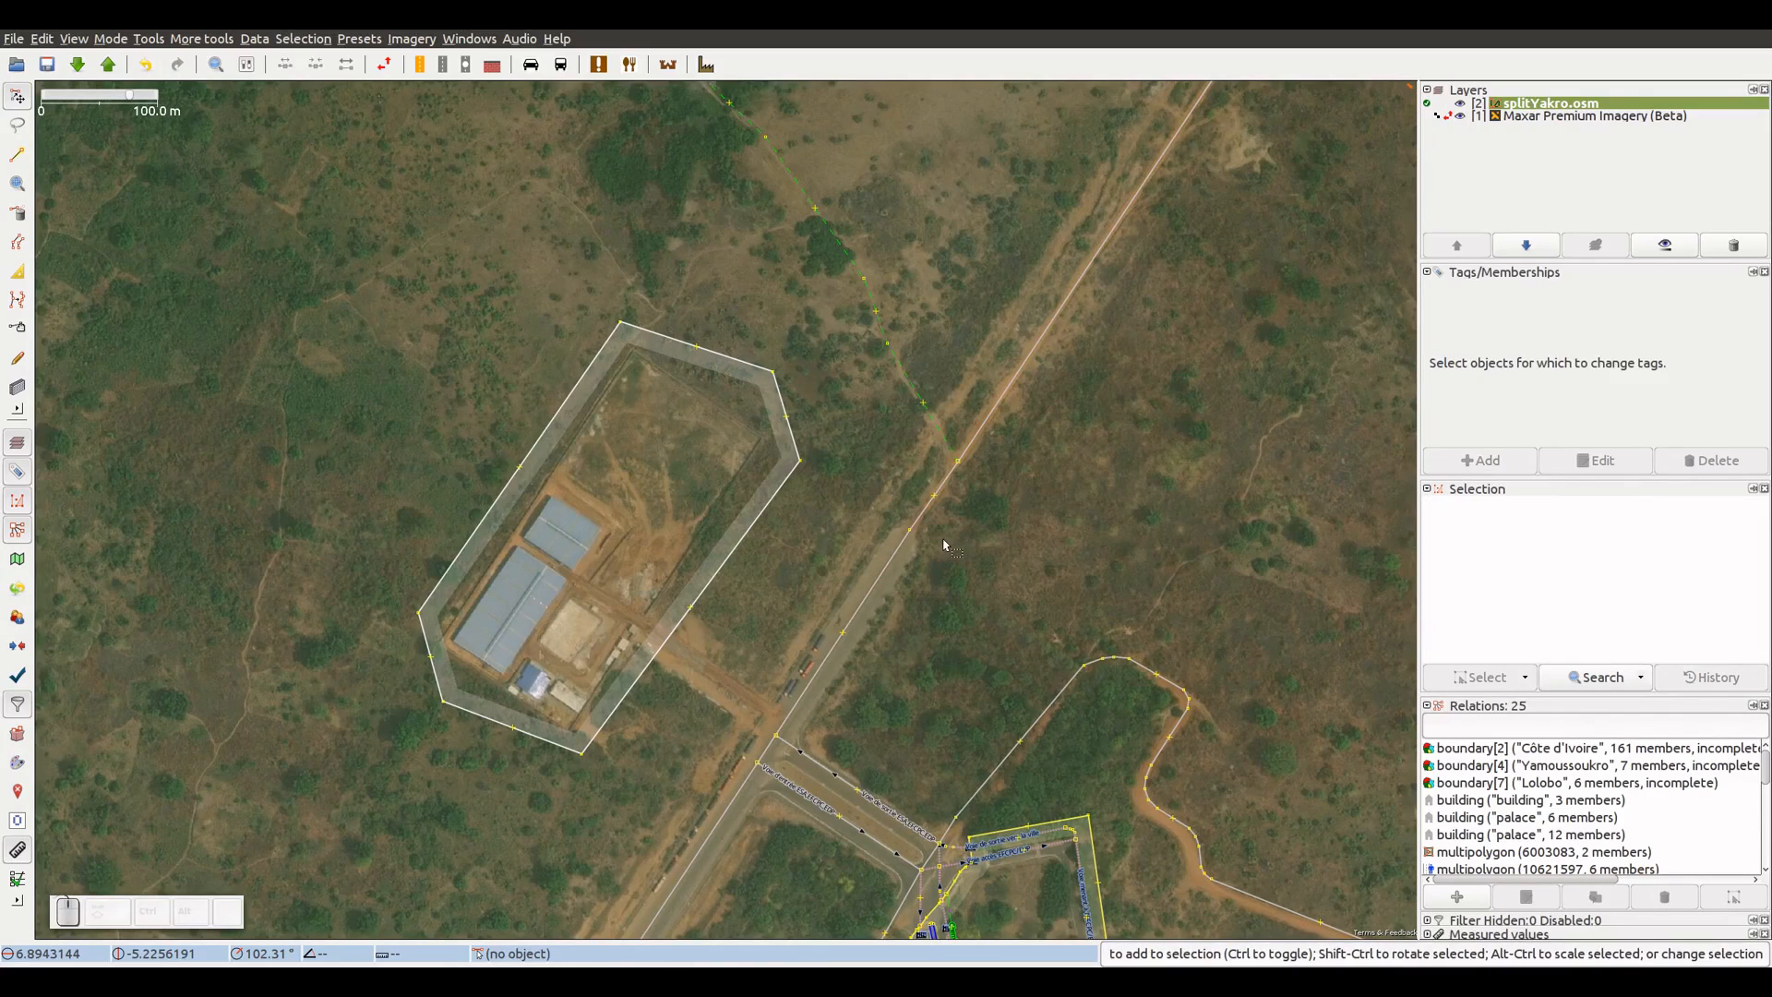
# - Split the highway at the node where the paving ends, letting the 22-node segment reuse the way's history
pyautogui.click(911, 533)
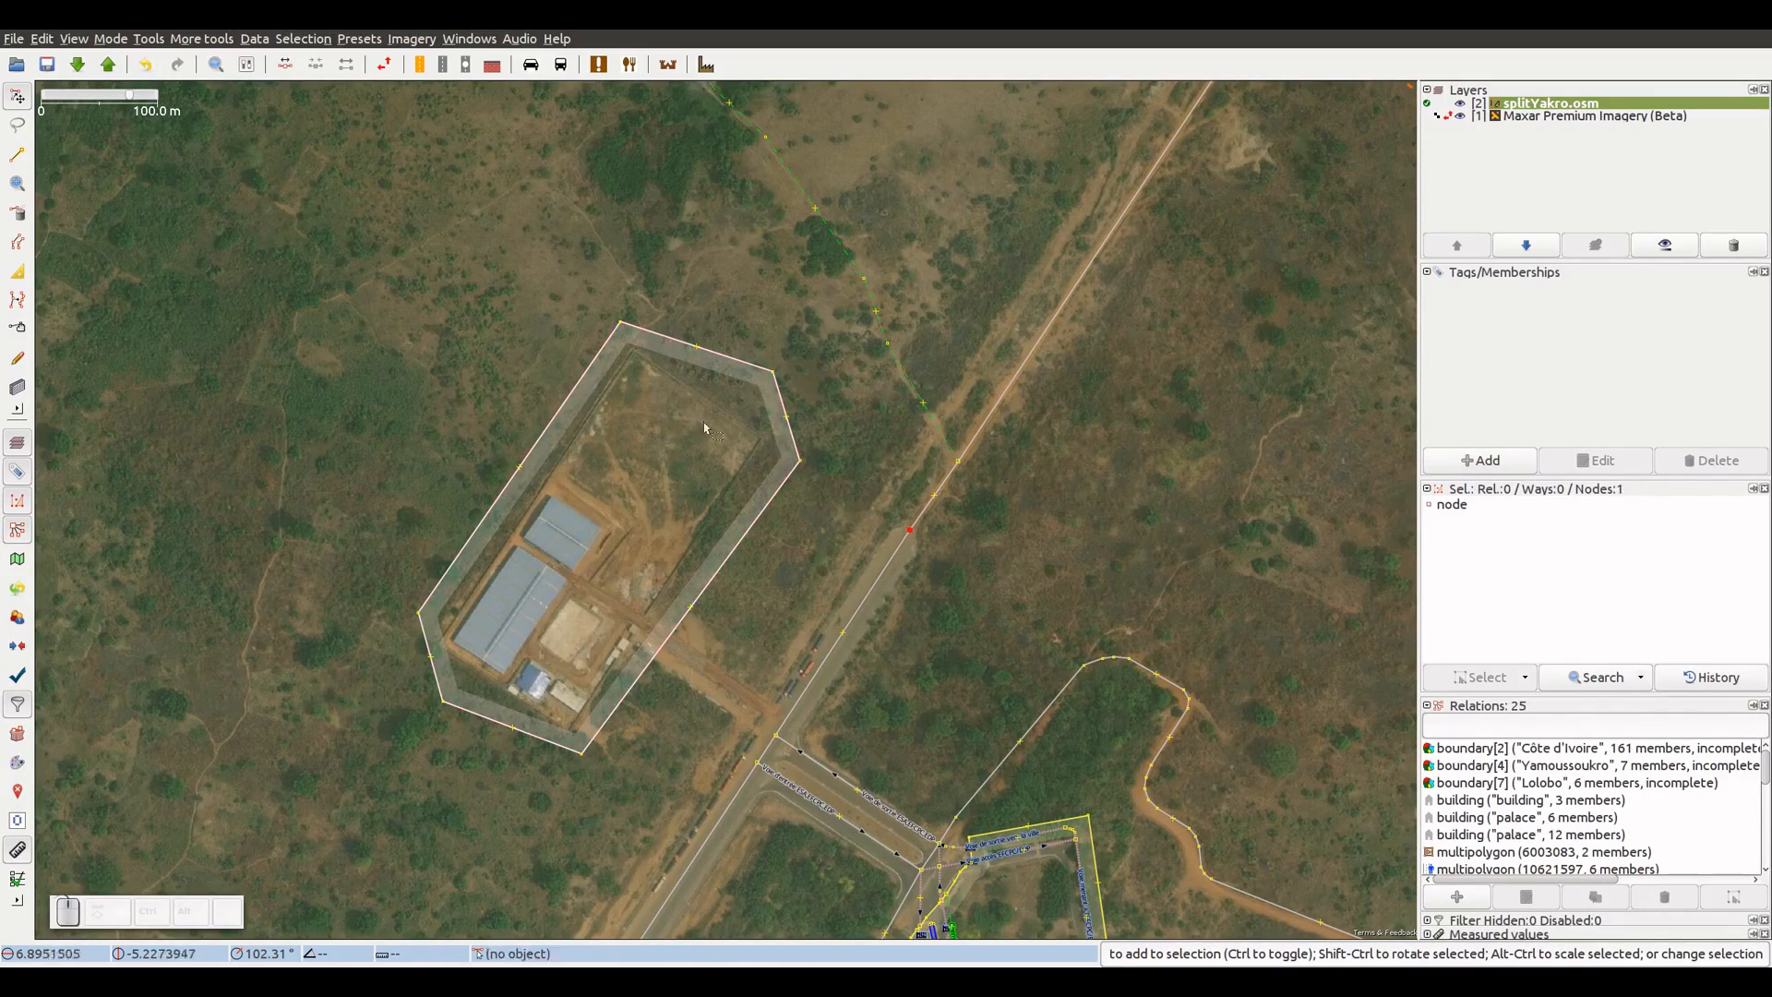
pyautogui.click(149, 39)
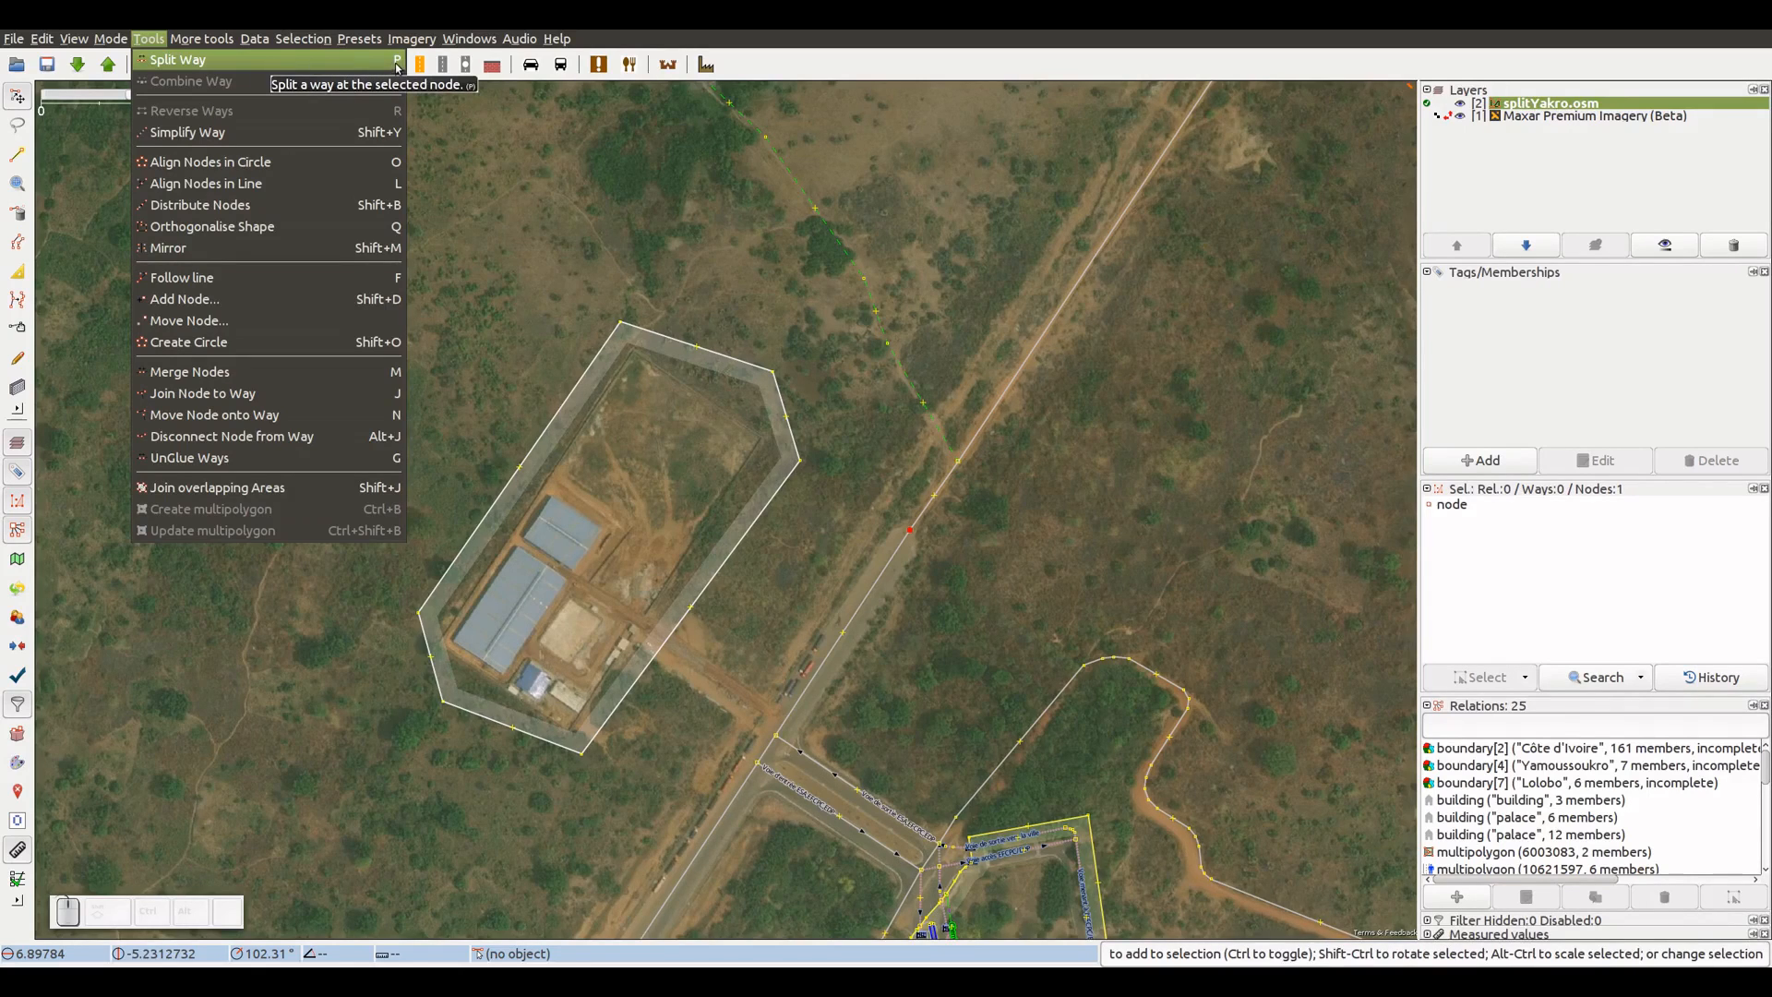
pyautogui.click(275, 65)
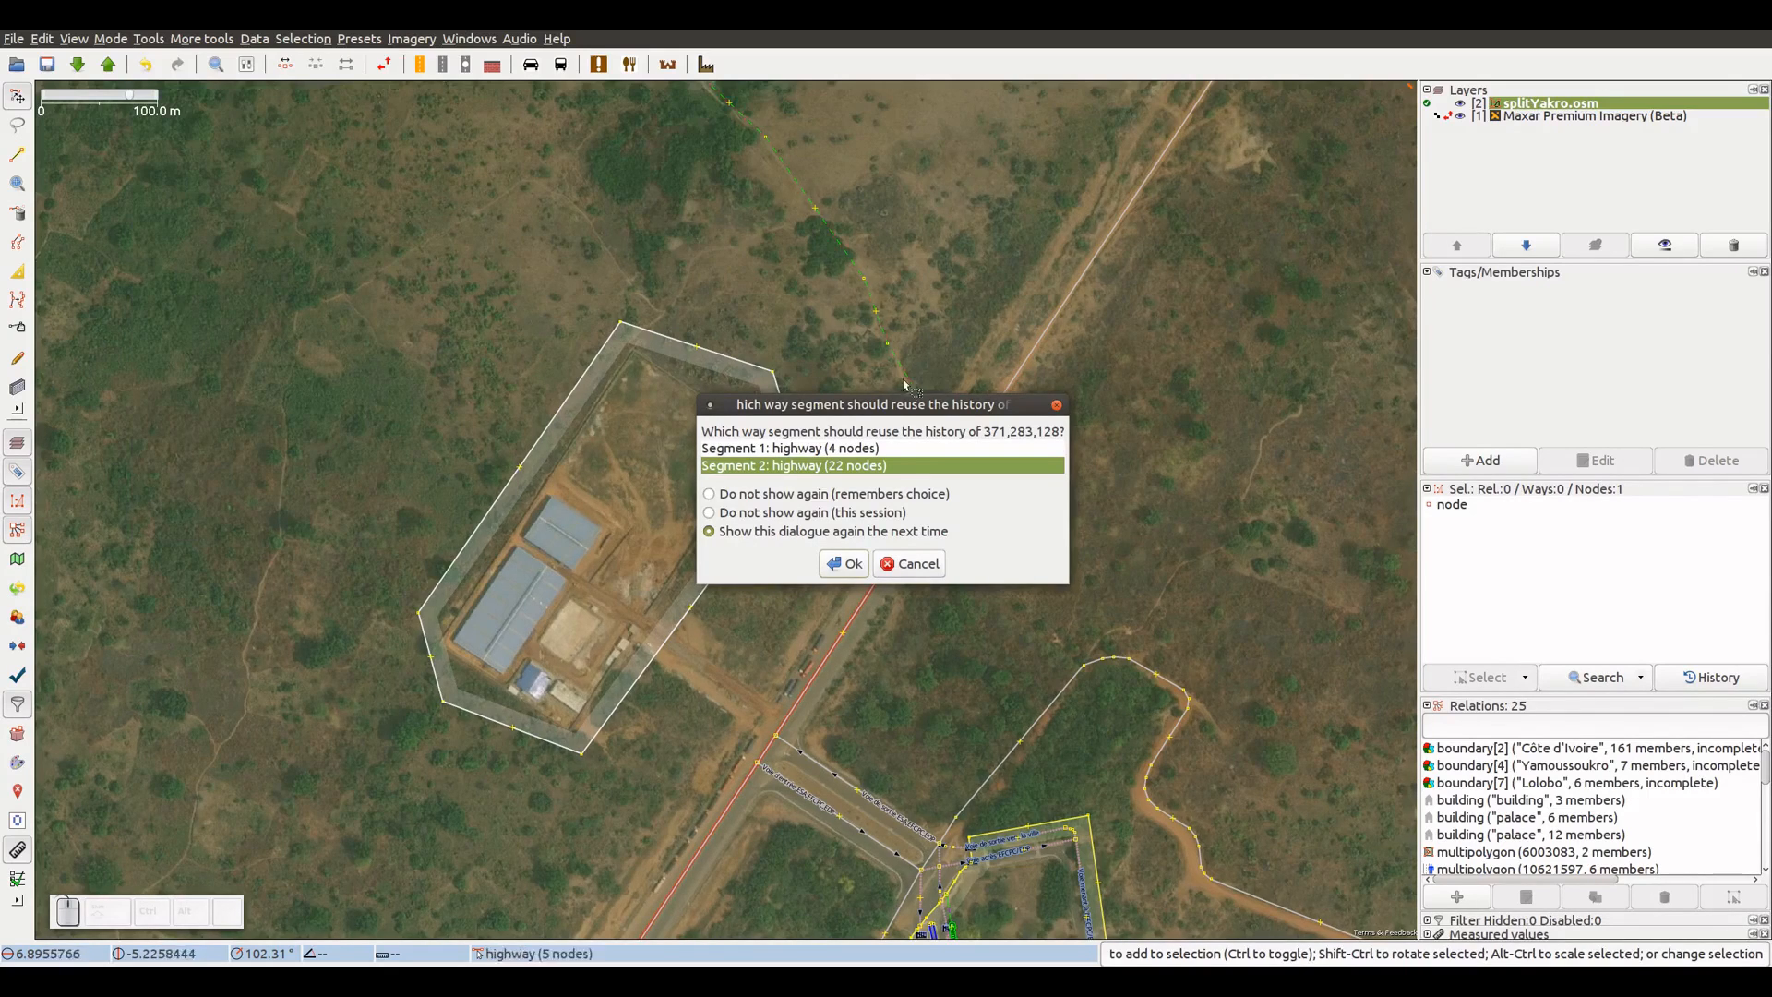
pyautogui.moveTo(880, 405); pyautogui.dragTo(1212, 440)
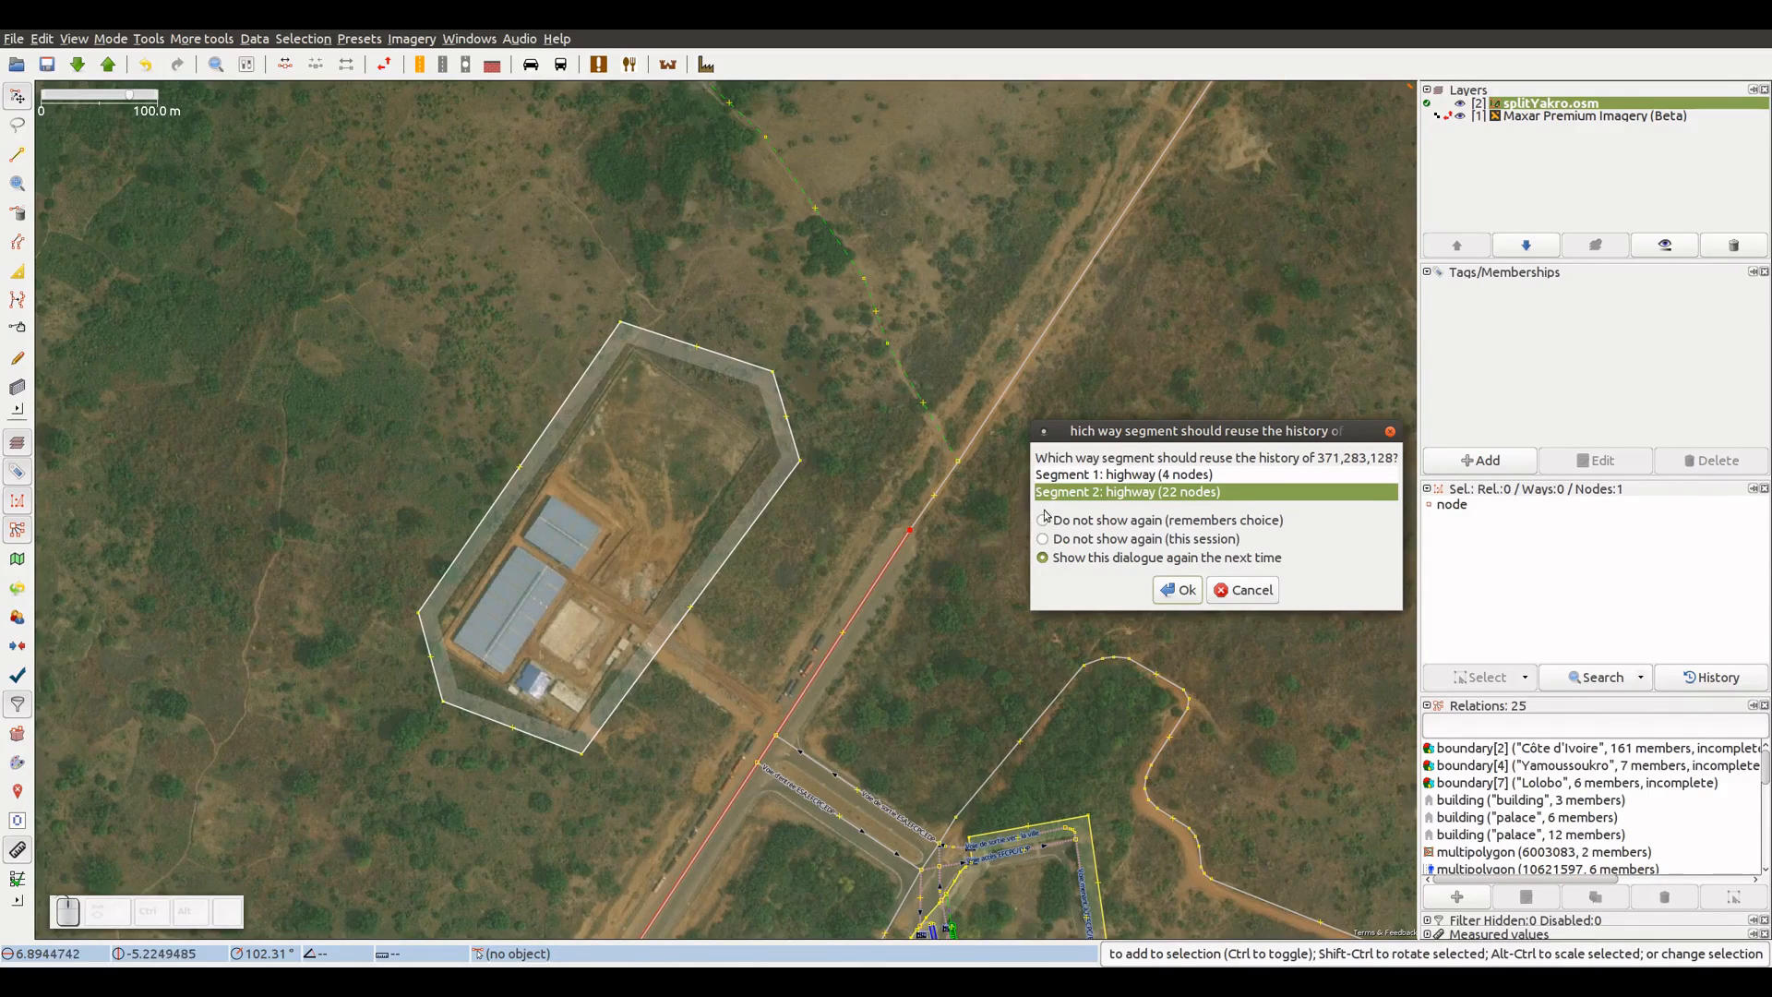
pyautogui.click(1104, 476)
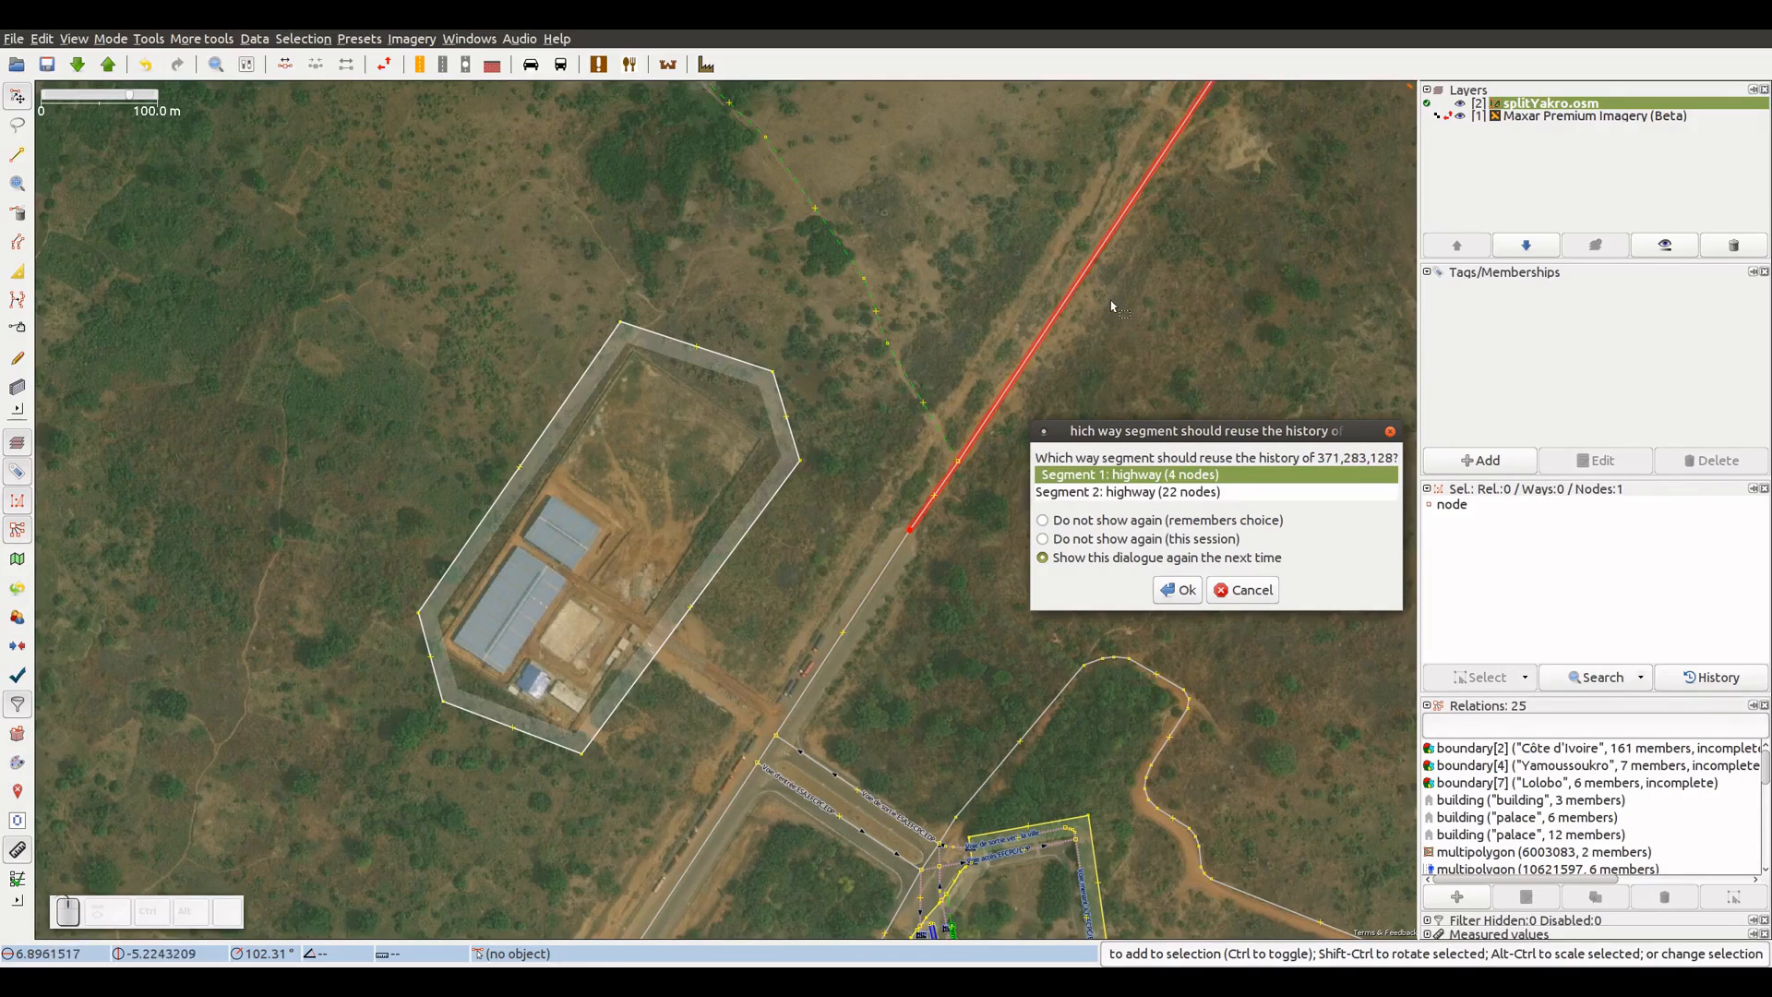
pyautogui.click(1109, 501)
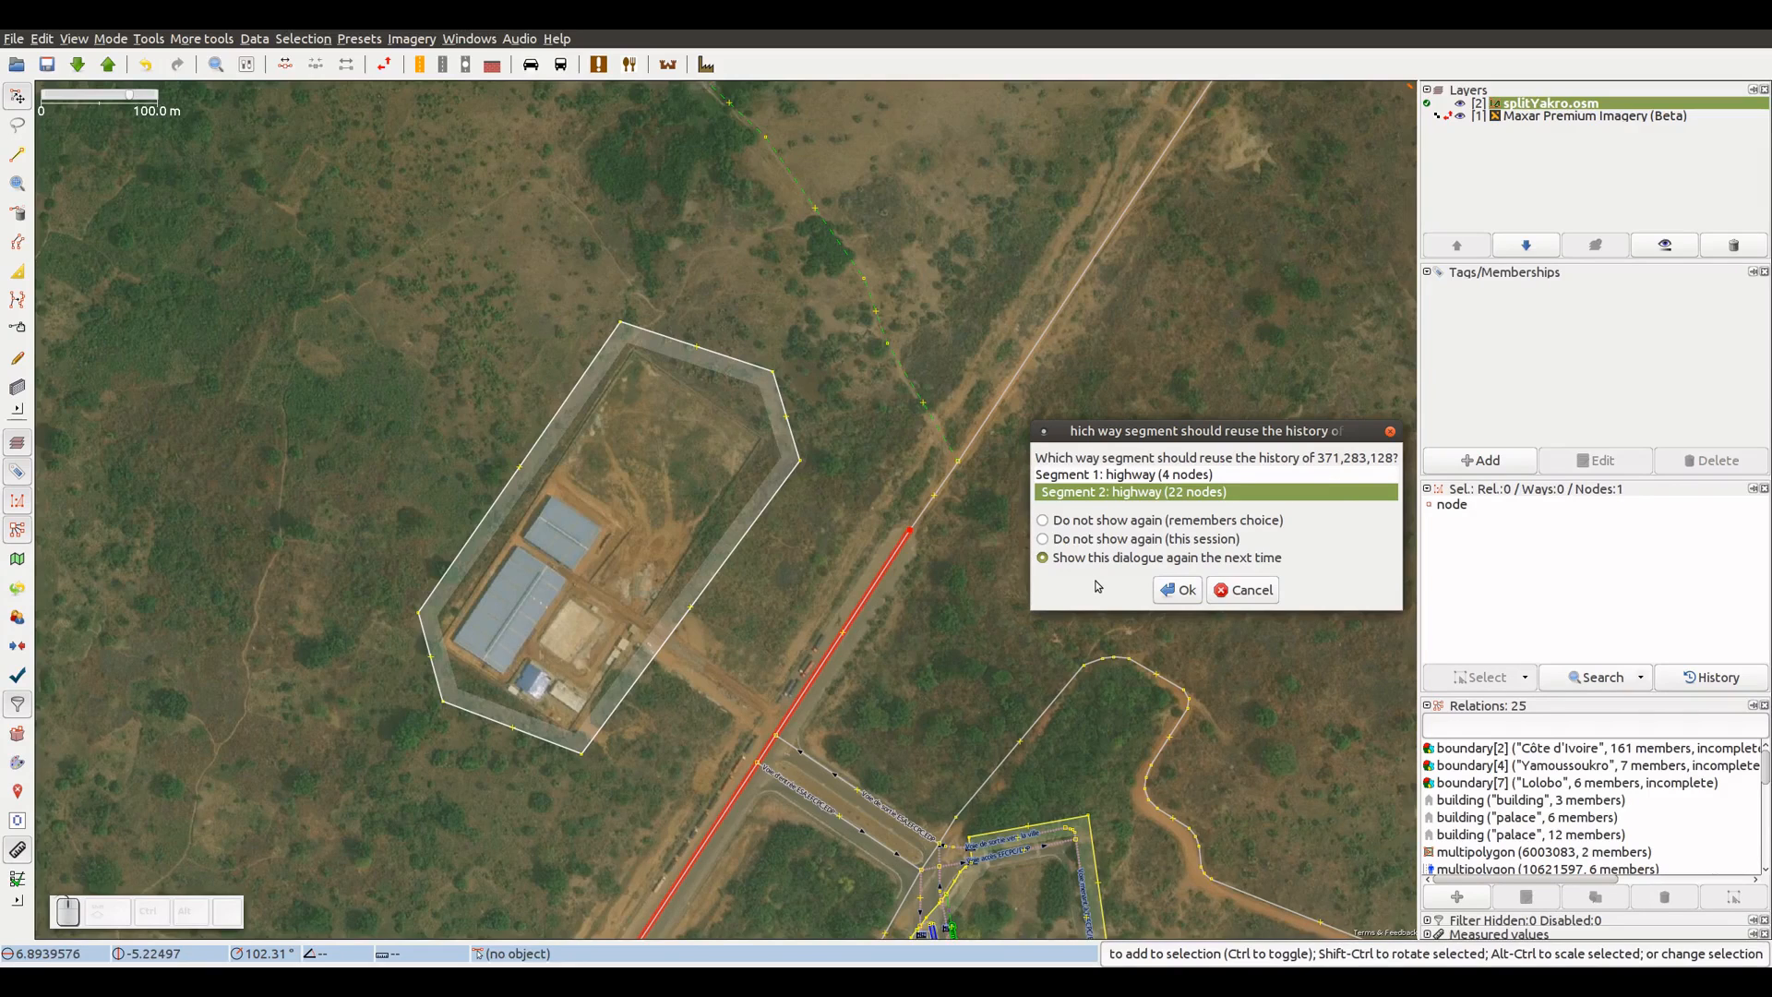
pyautogui.click(1178, 591)
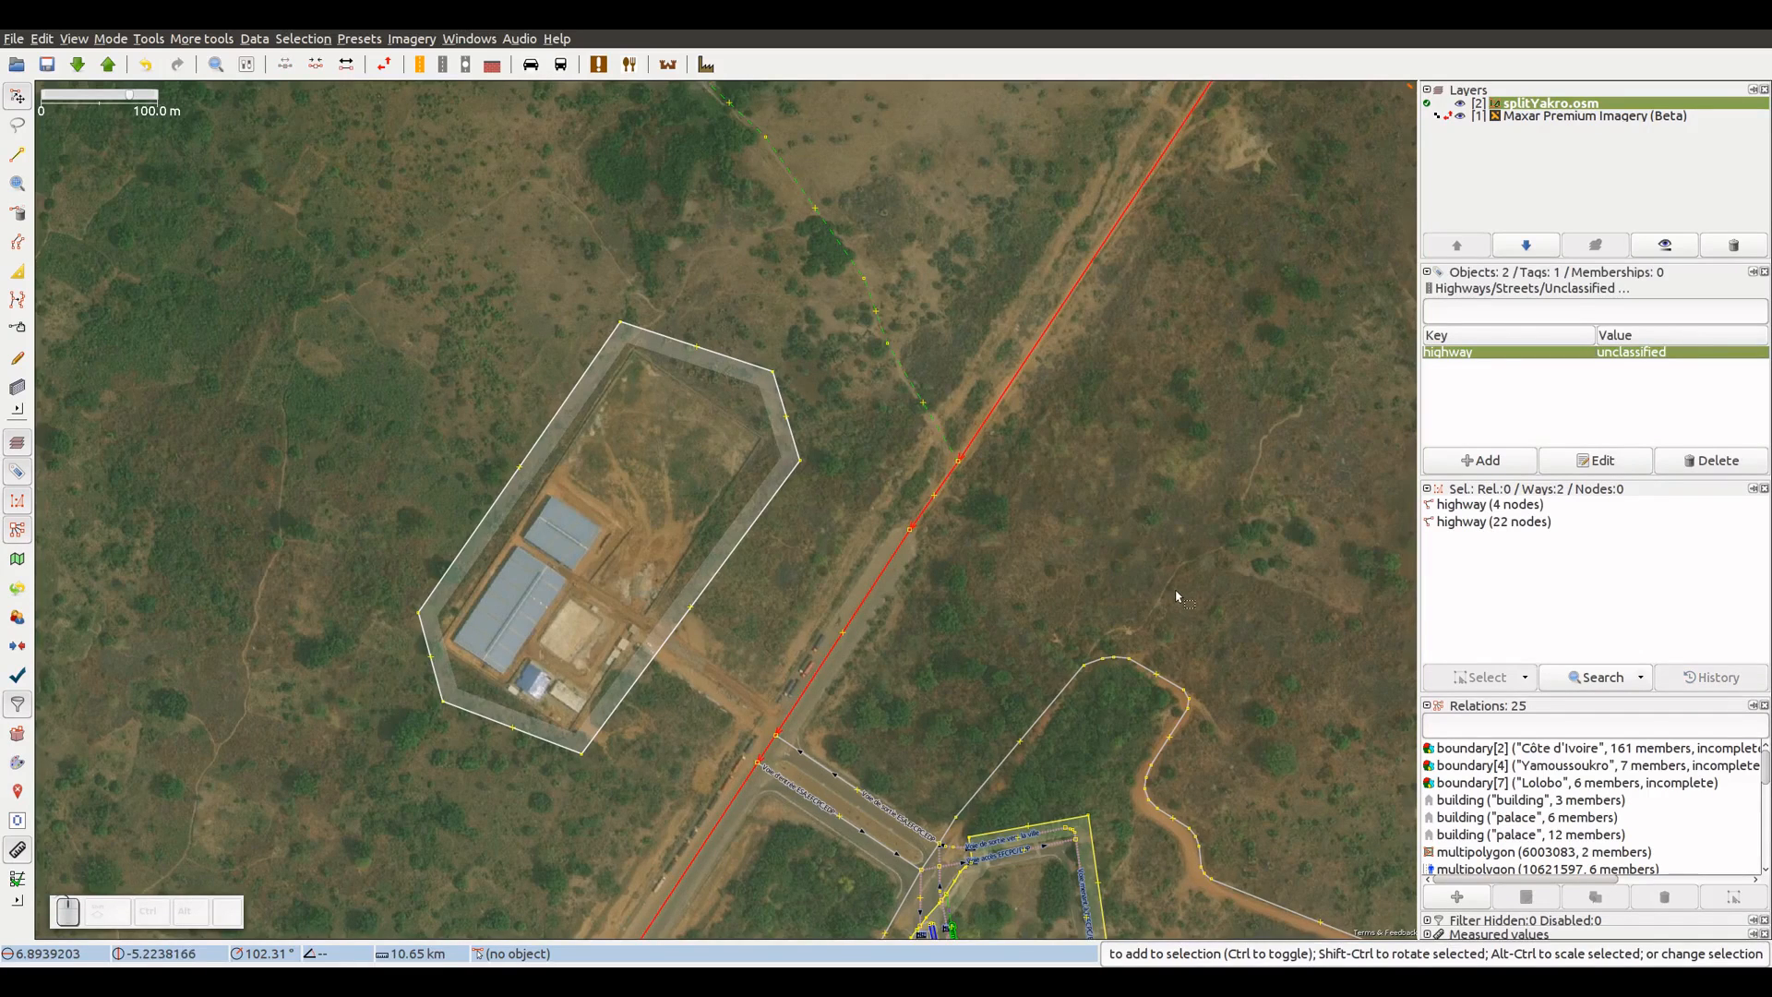
# - Check the split by selecting the highway segments on each side of the dividing node in turn
pyautogui.click(999, 559)
pyautogui.click(893, 558)
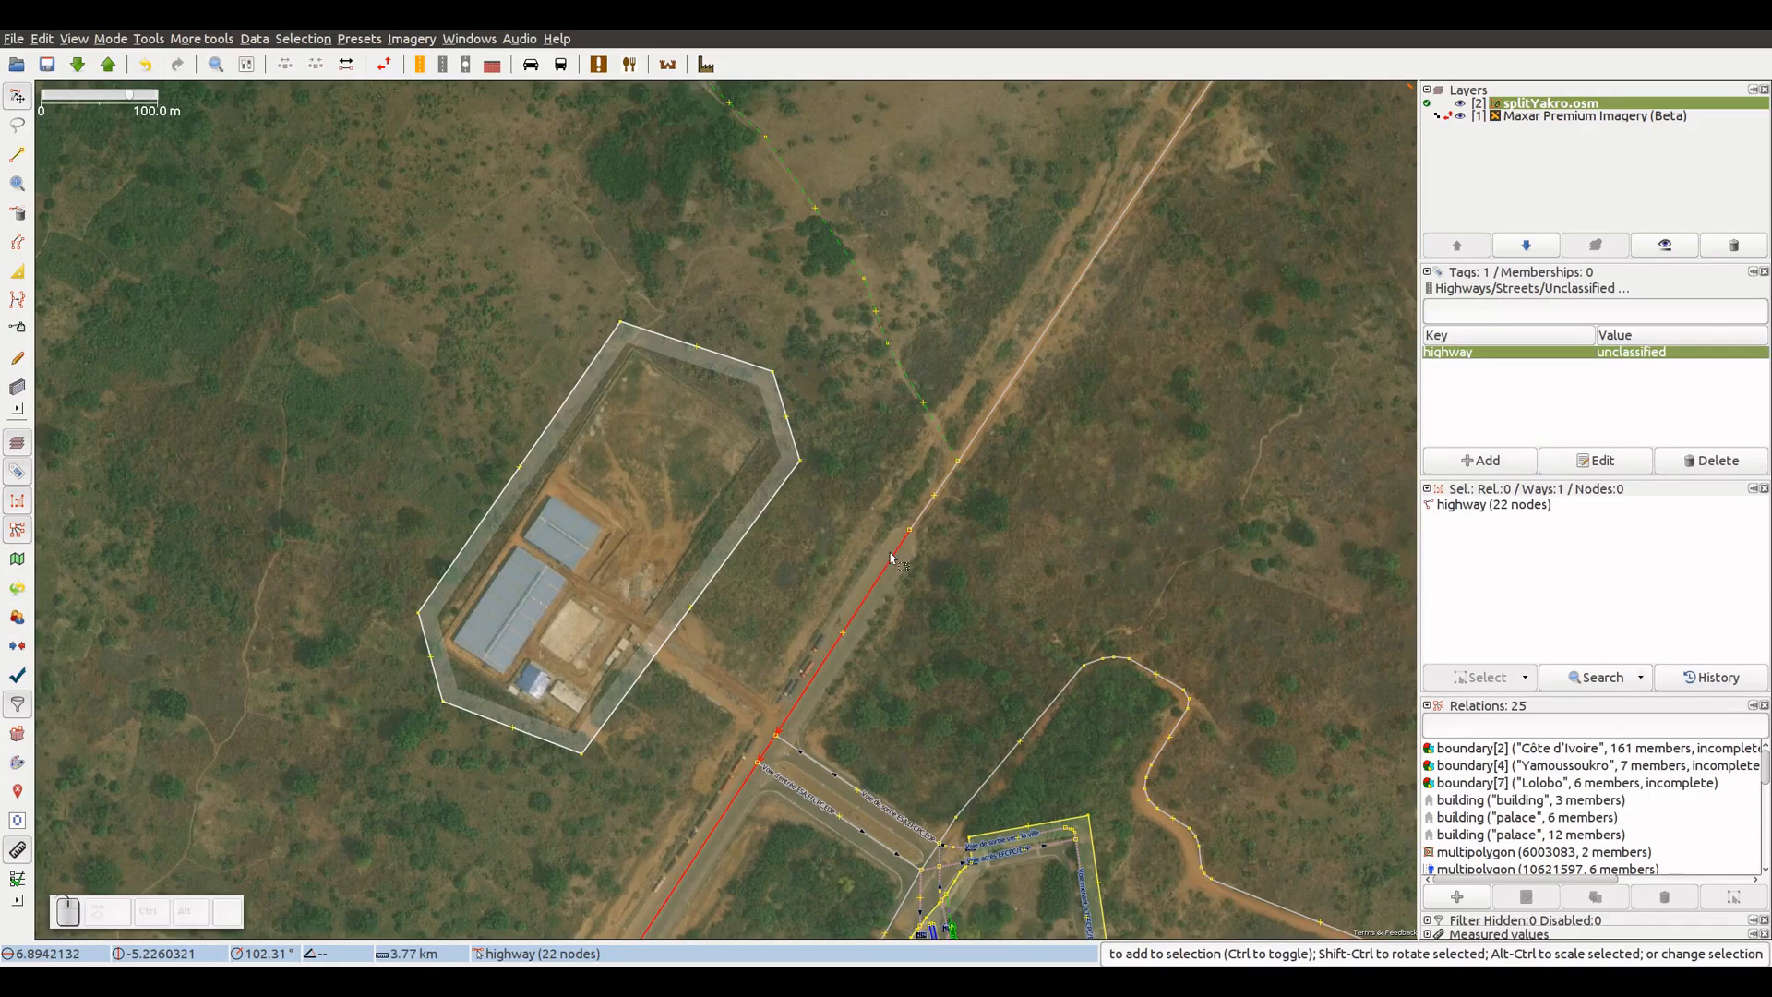
pyautogui.click(938, 555)
pyautogui.click(933, 503)
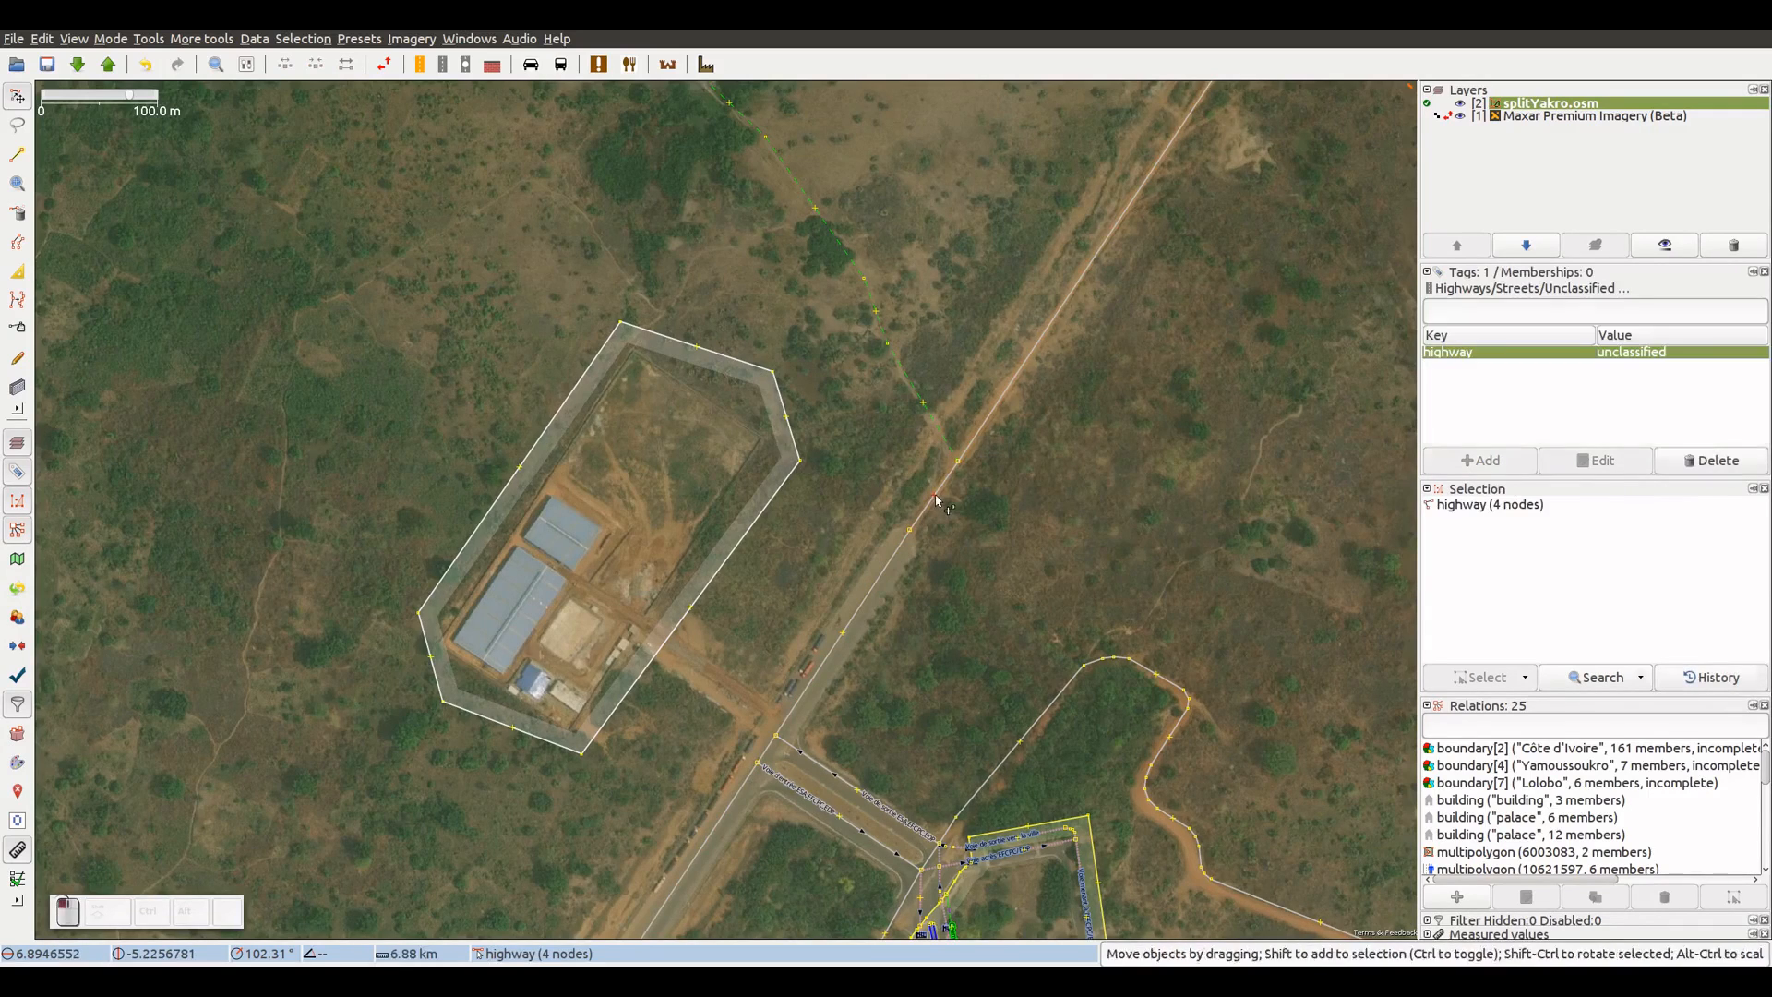
pyautogui.moveTo(946, 515); pyautogui.dragTo(954, 534)
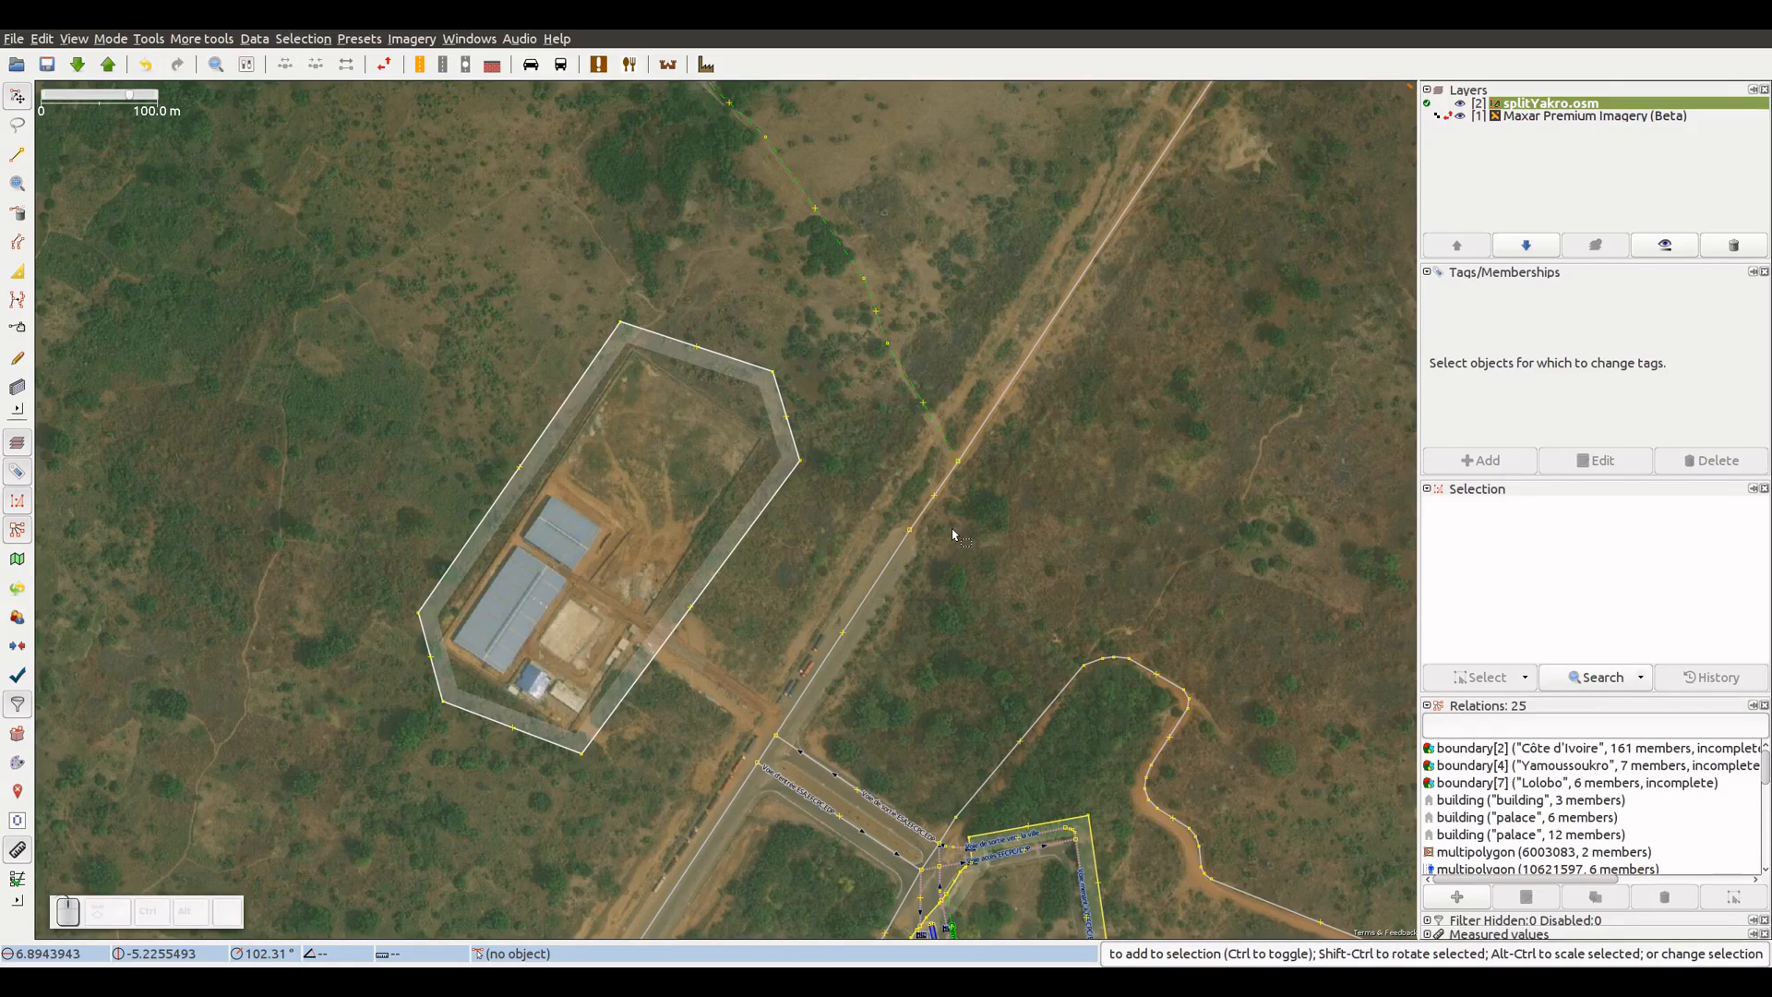
# - Add the tag surface=paved to the 22-node highway segment southwest of the split
pyautogui.click(903, 551)
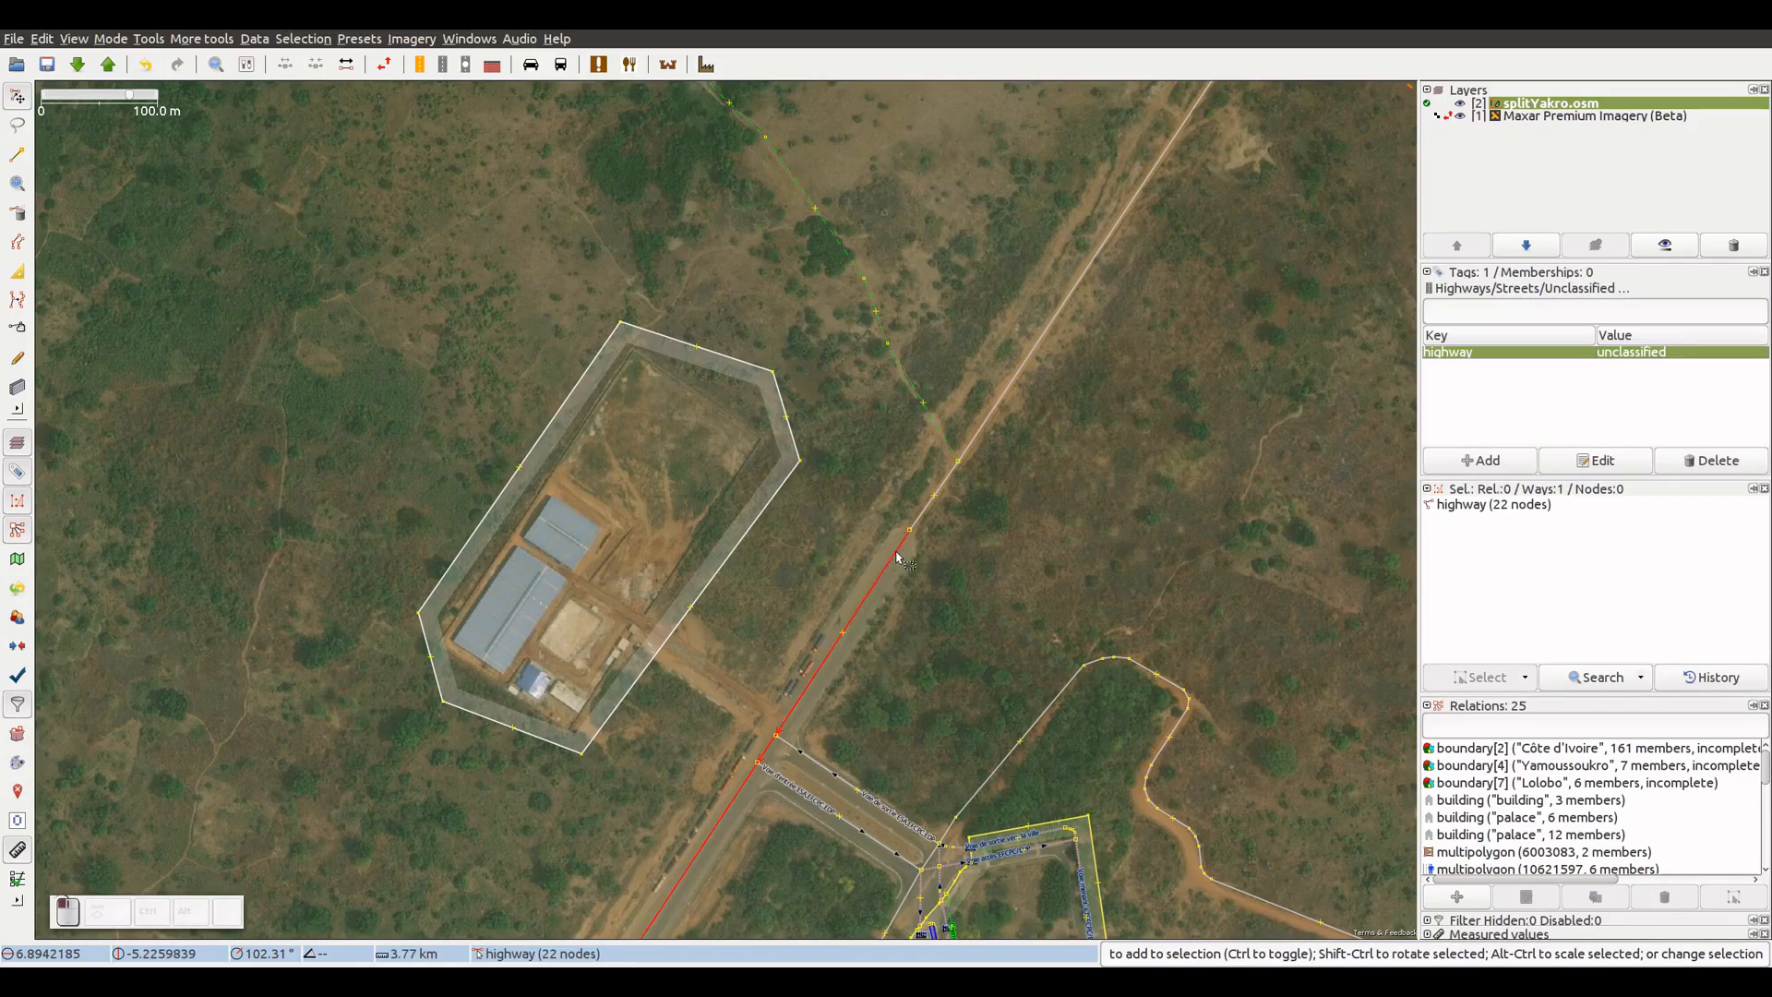
pyautogui.click(1458, 463)
pyautogui.press('Tab')
pyautogui.write('paved')
pyautogui.press('Return')
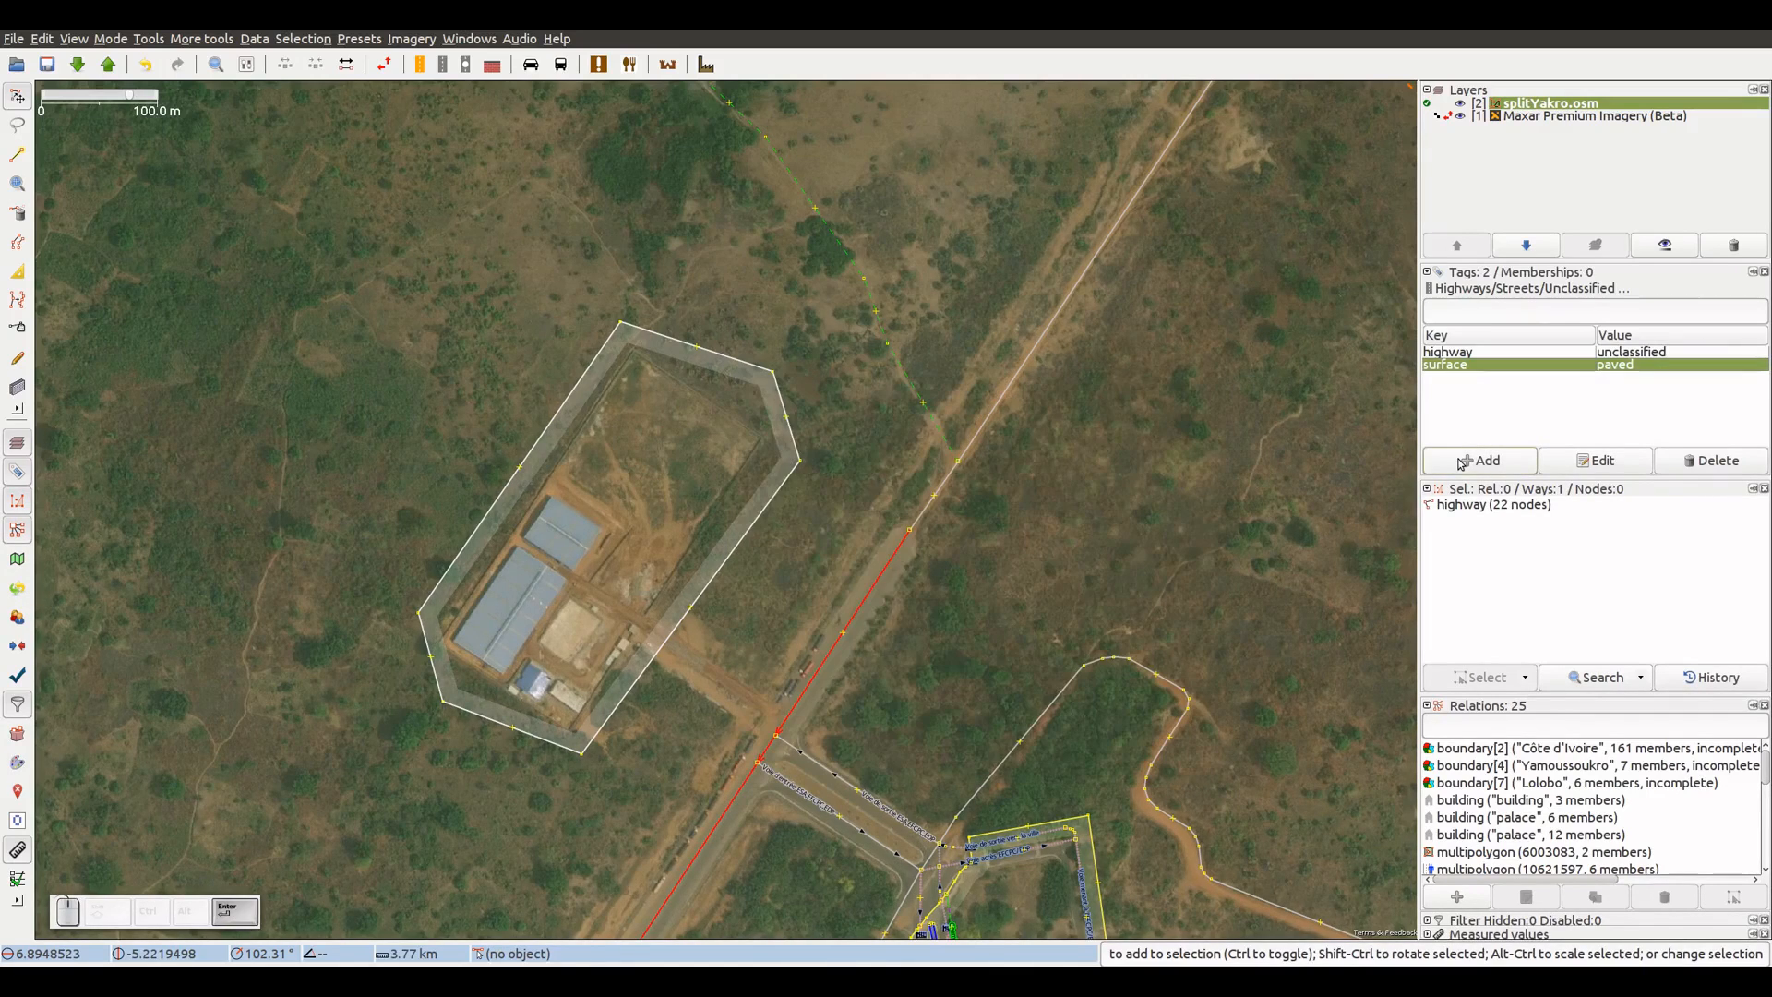
pyautogui.click(1070, 395)
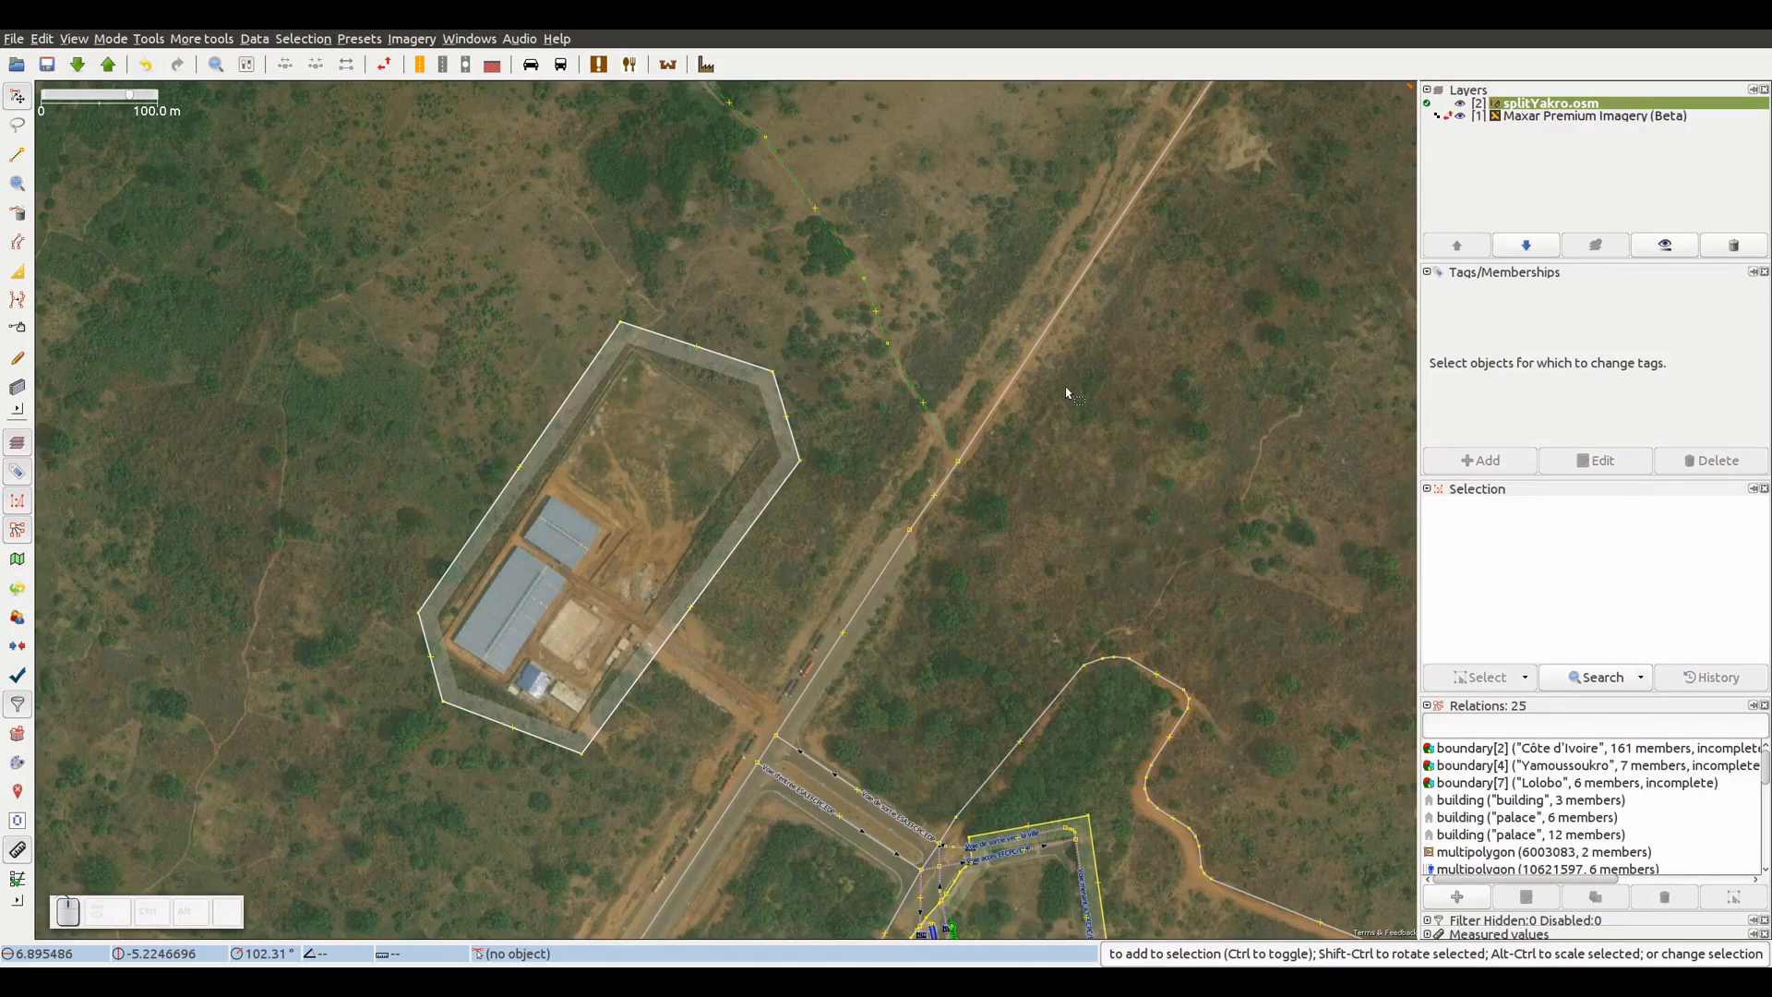
# - Add the tag surface=unpaved to the 4-node highway segment northeast of the split
pyautogui.click(1020, 374)
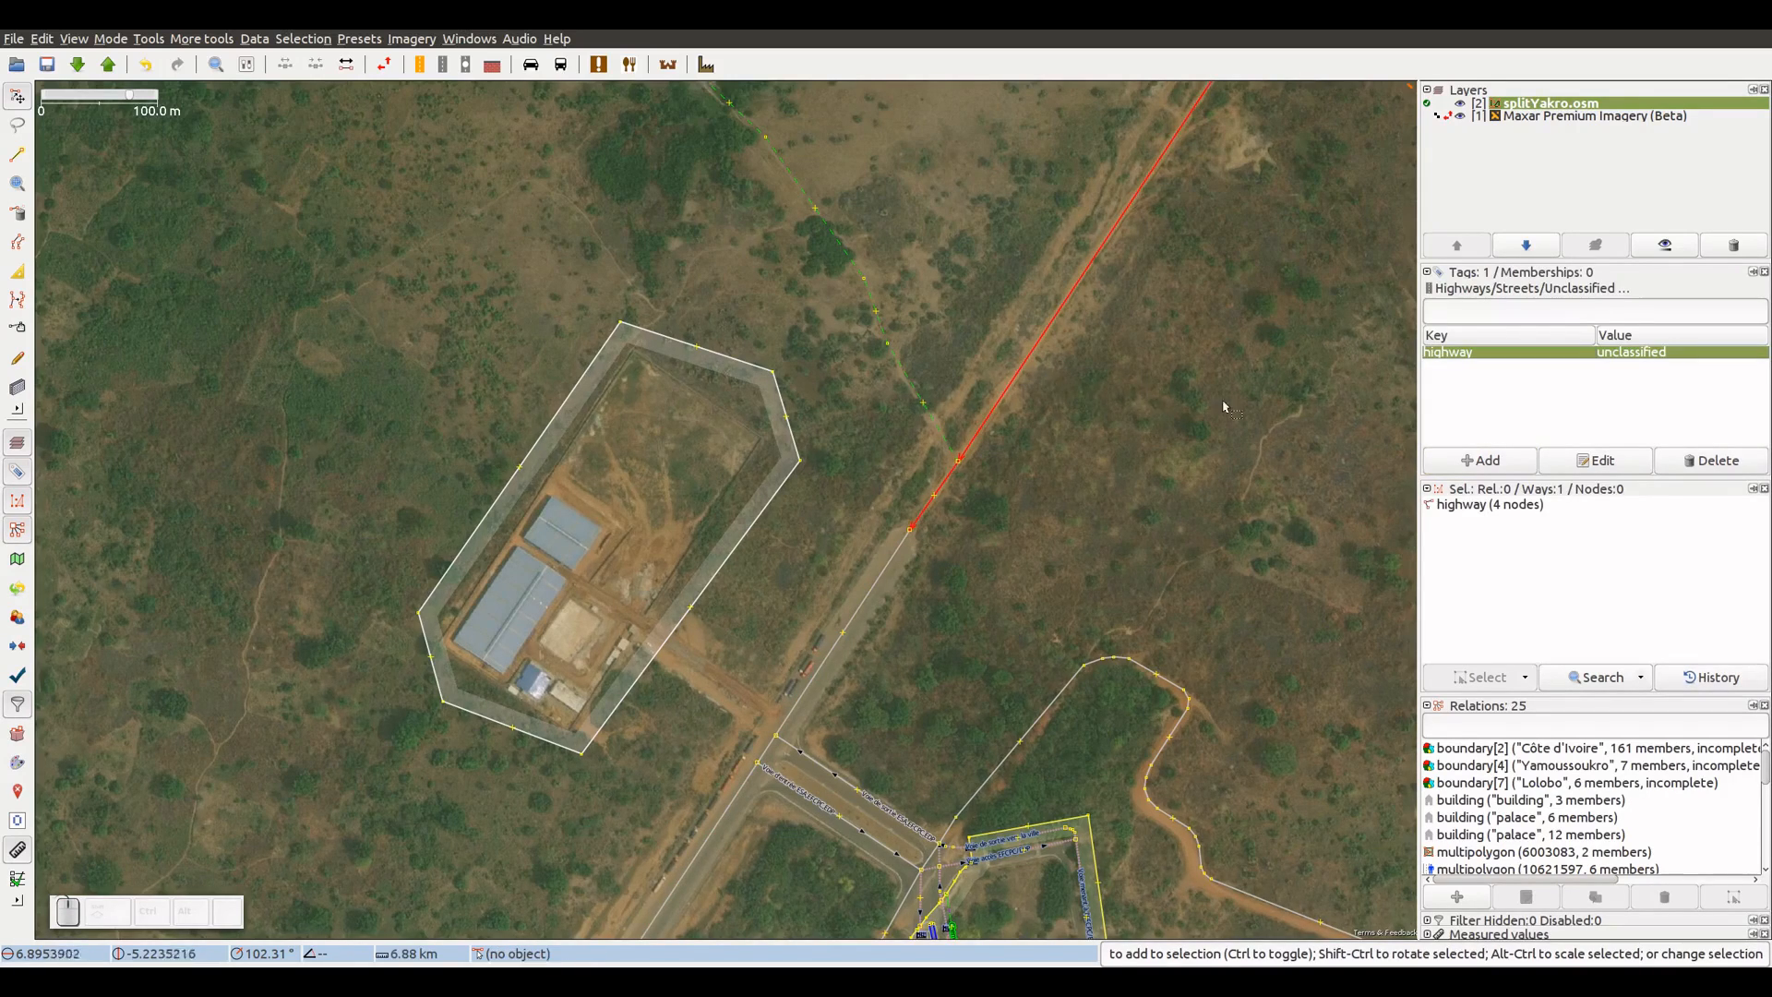
pyautogui.click(1453, 458)
pyautogui.press('Tab')
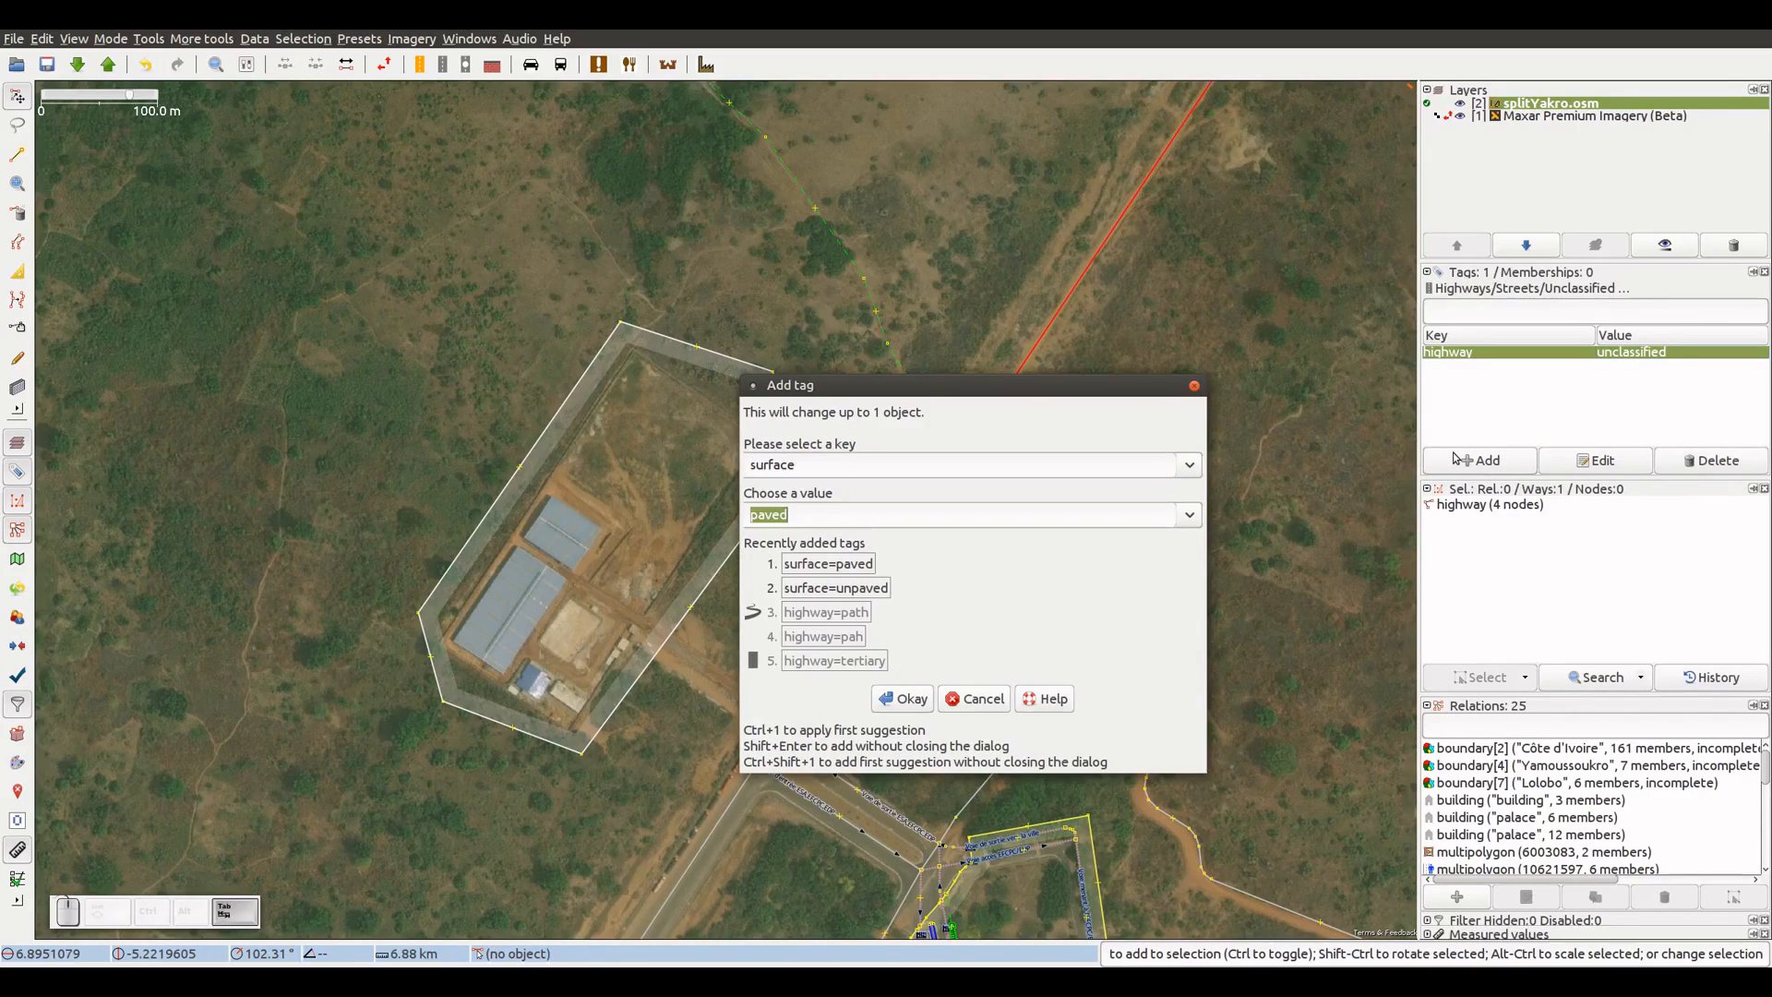
pyautogui.write('unpaved')
pyautogui.press('Return')
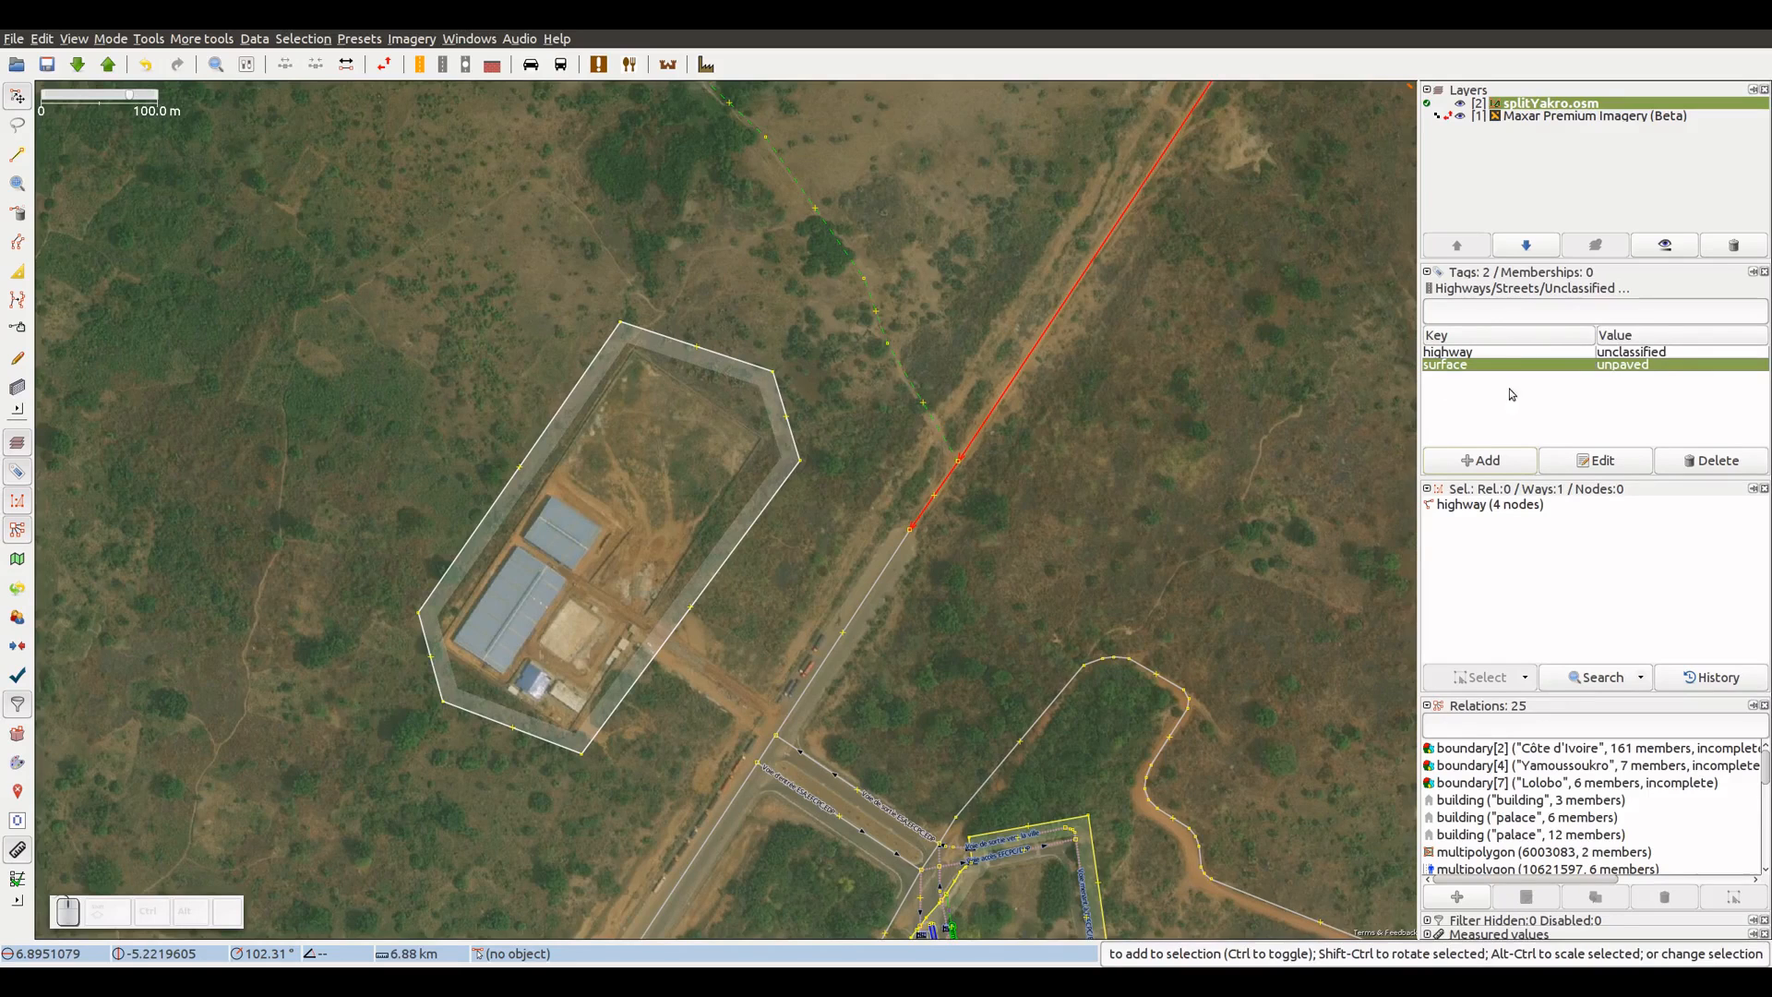
pyautogui.click(983, 506)
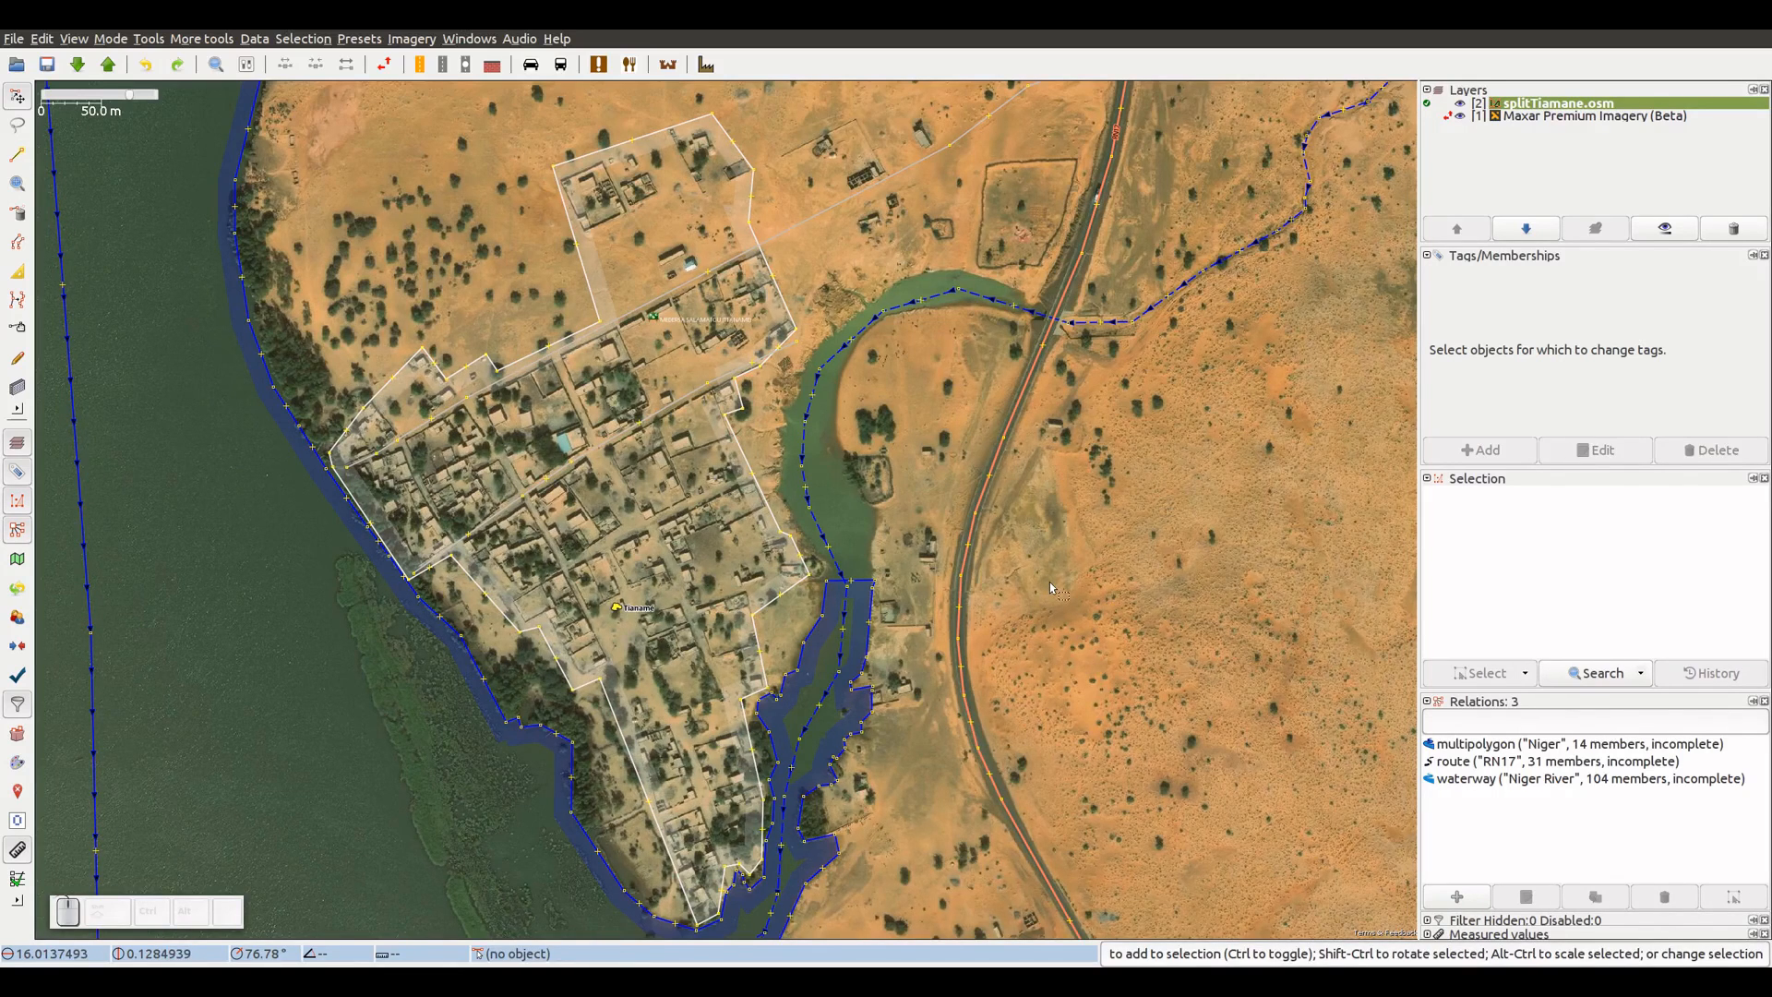
# - Examine the RN17 primary road's tags in splitTiamane.osm and the waterway that crosses the road
pyautogui.click(999, 463)
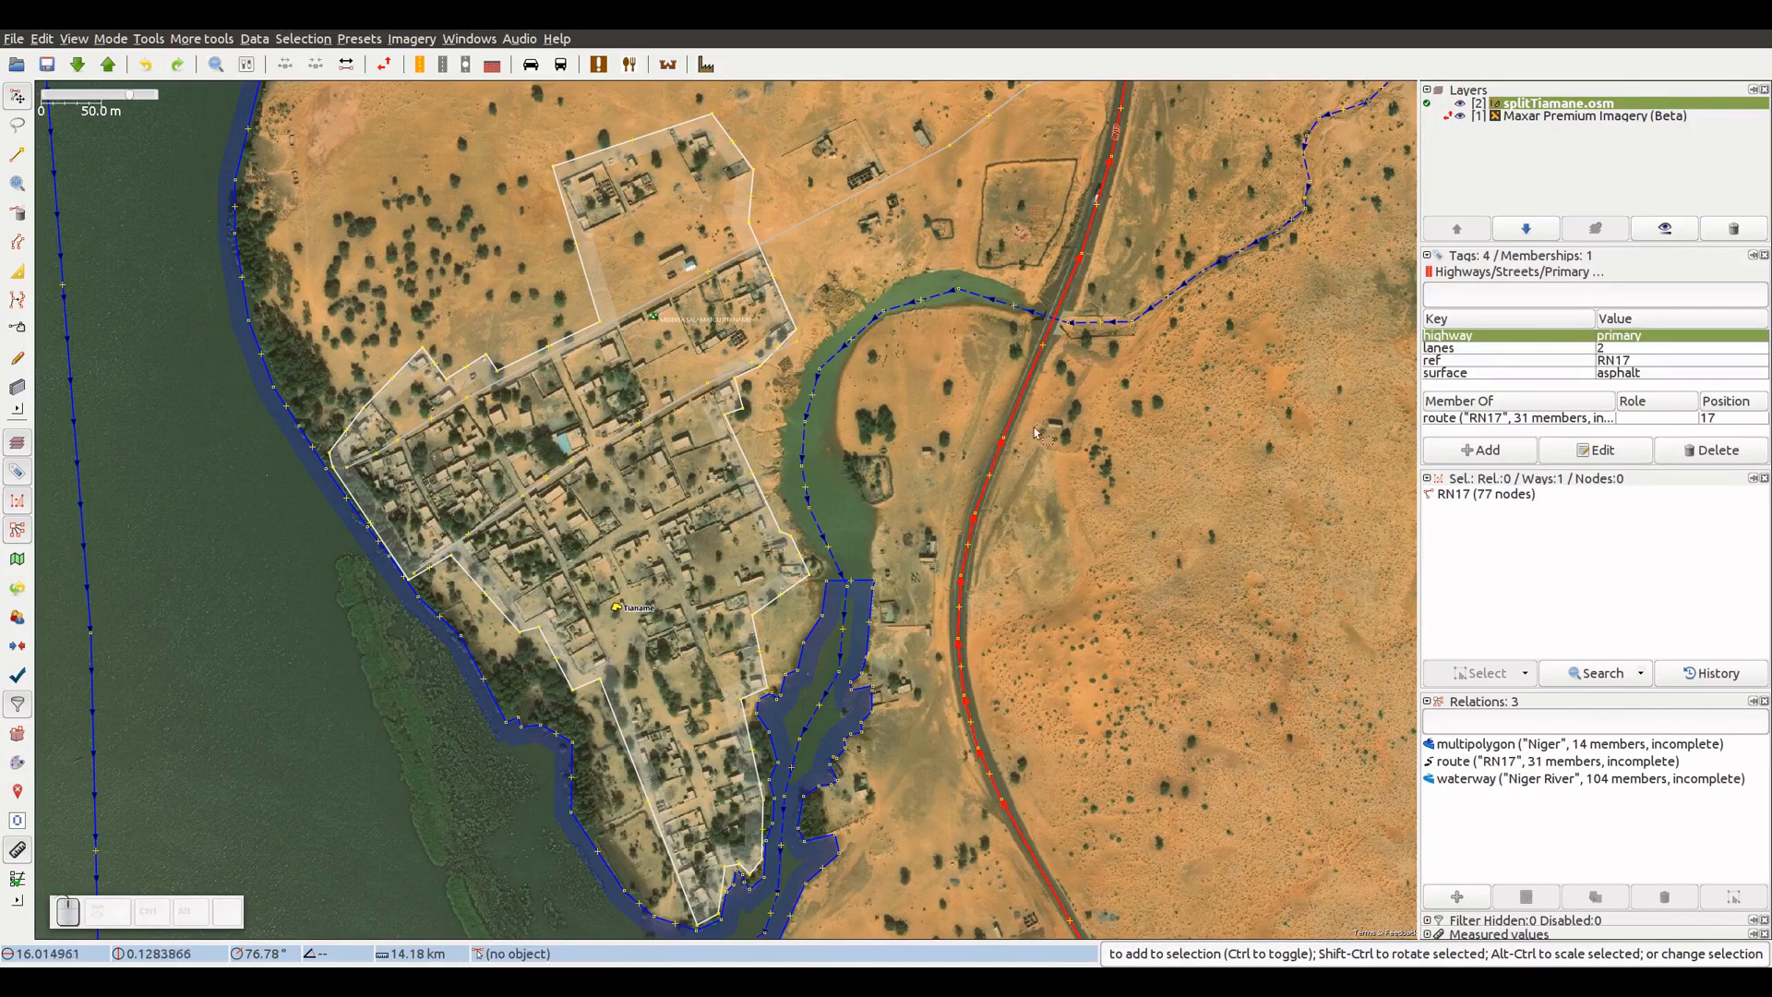
pyautogui.click(1617, 361)
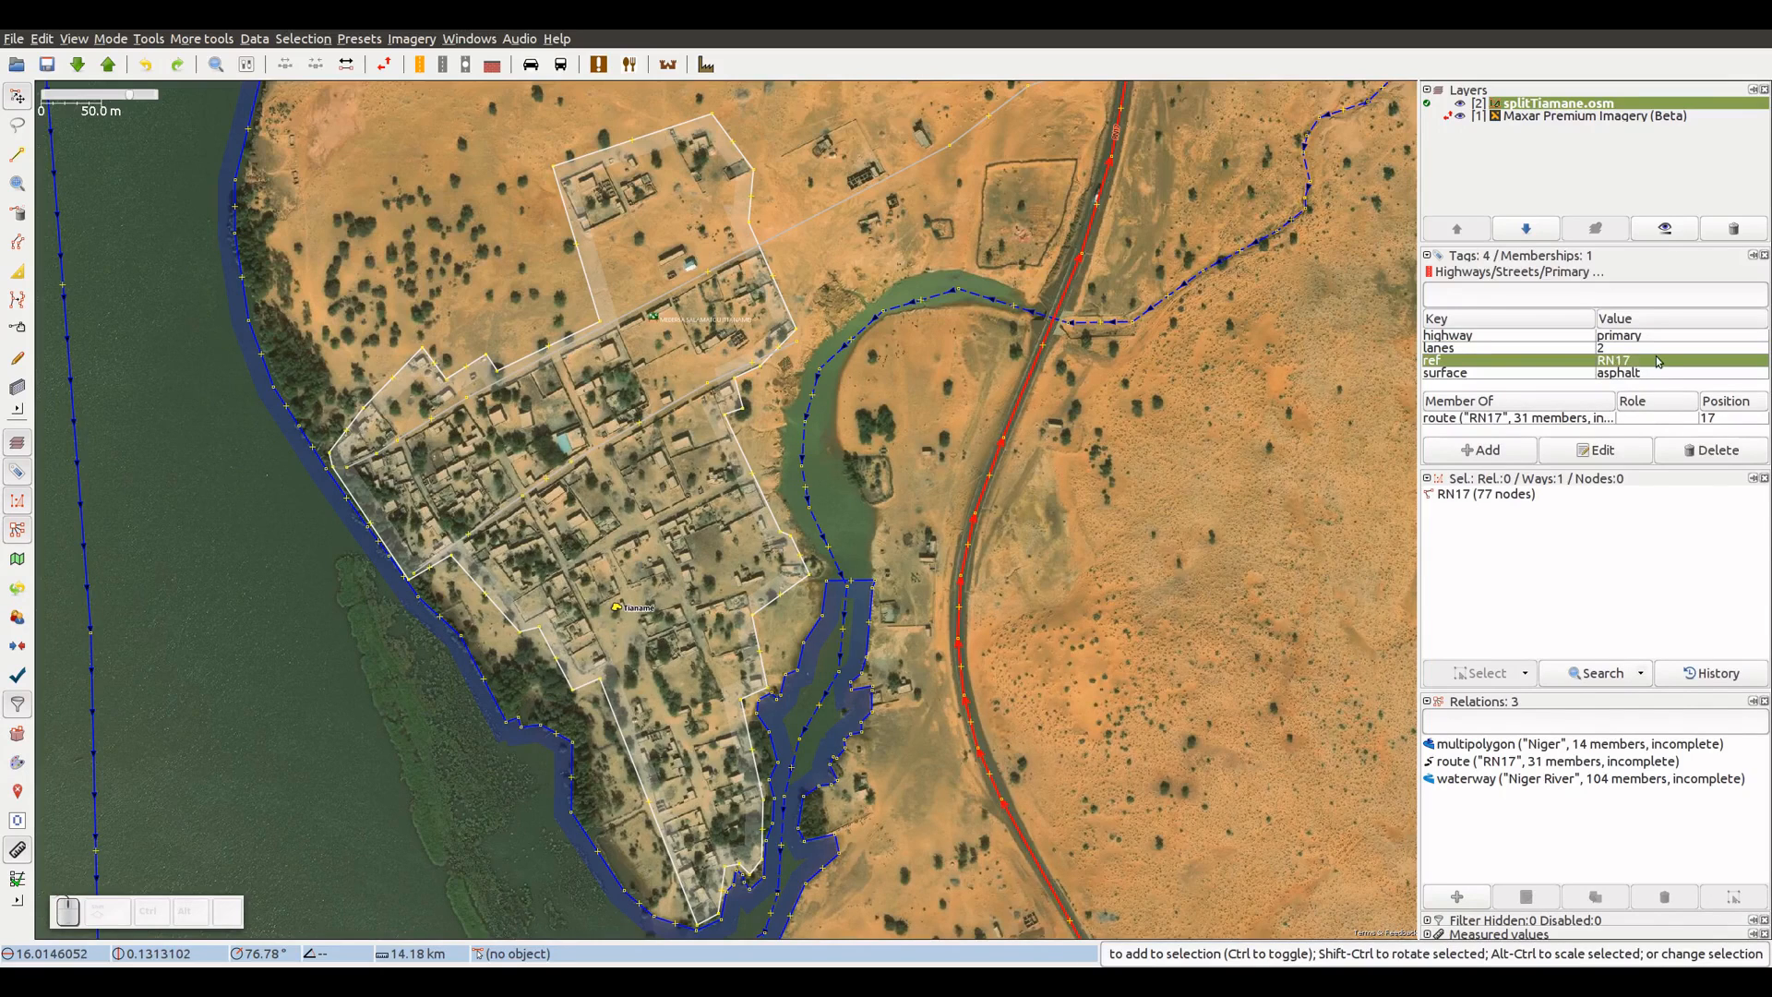
pyautogui.click(1471, 339)
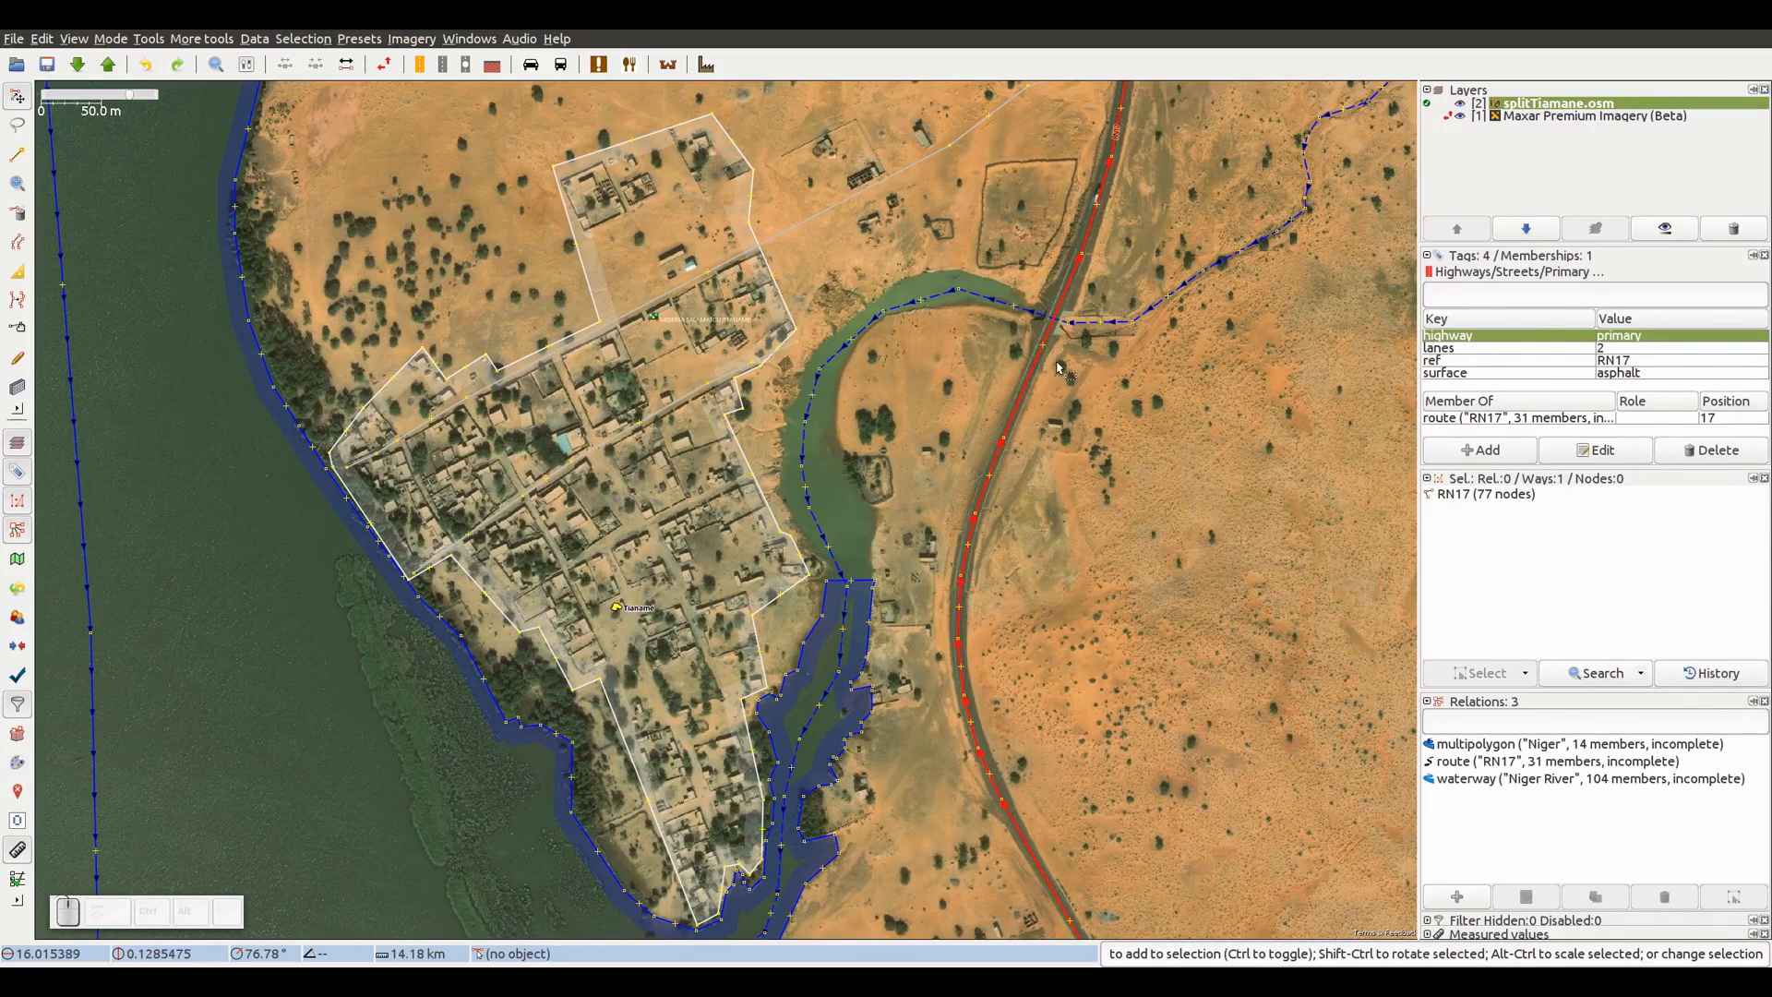
pyautogui.click(1093, 329)
pyautogui.moveTo(1093, 330); pyautogui.dragTo(929, 560)
pyautogui.scroll(3, 929, 560)
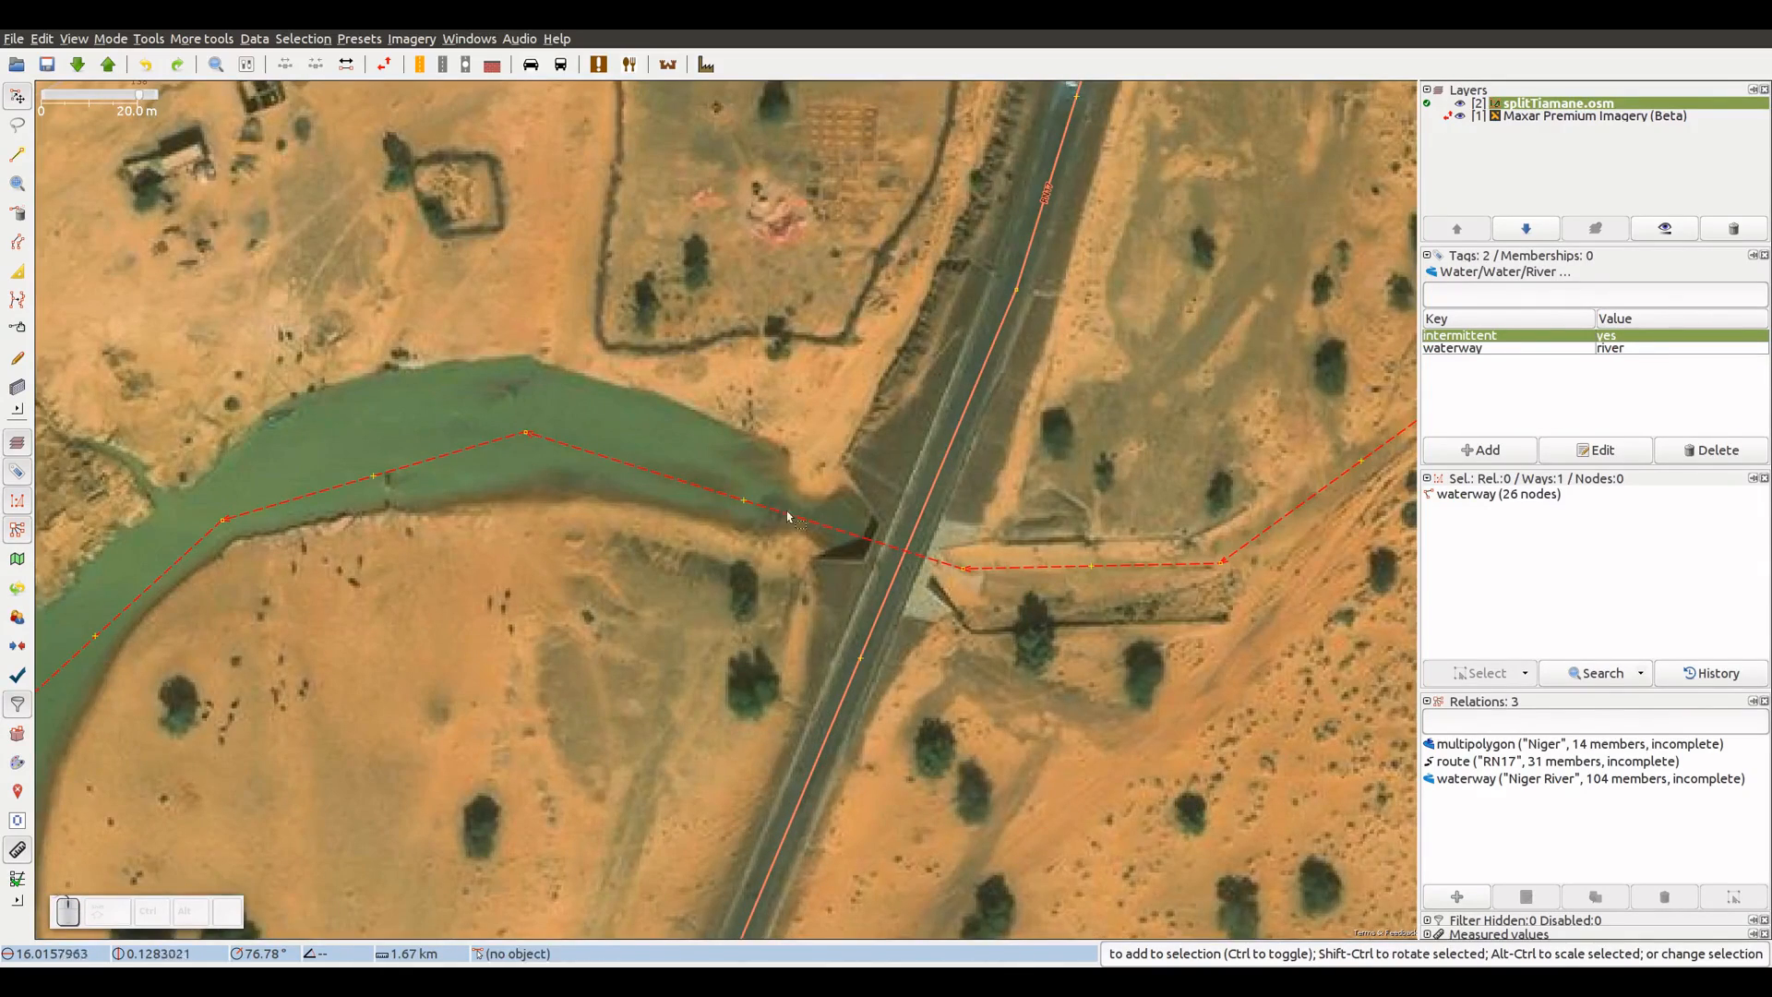
# - Insert nodes into the RN17 road on both sides of its crossing with the river
pyautogui.click(901, 631)
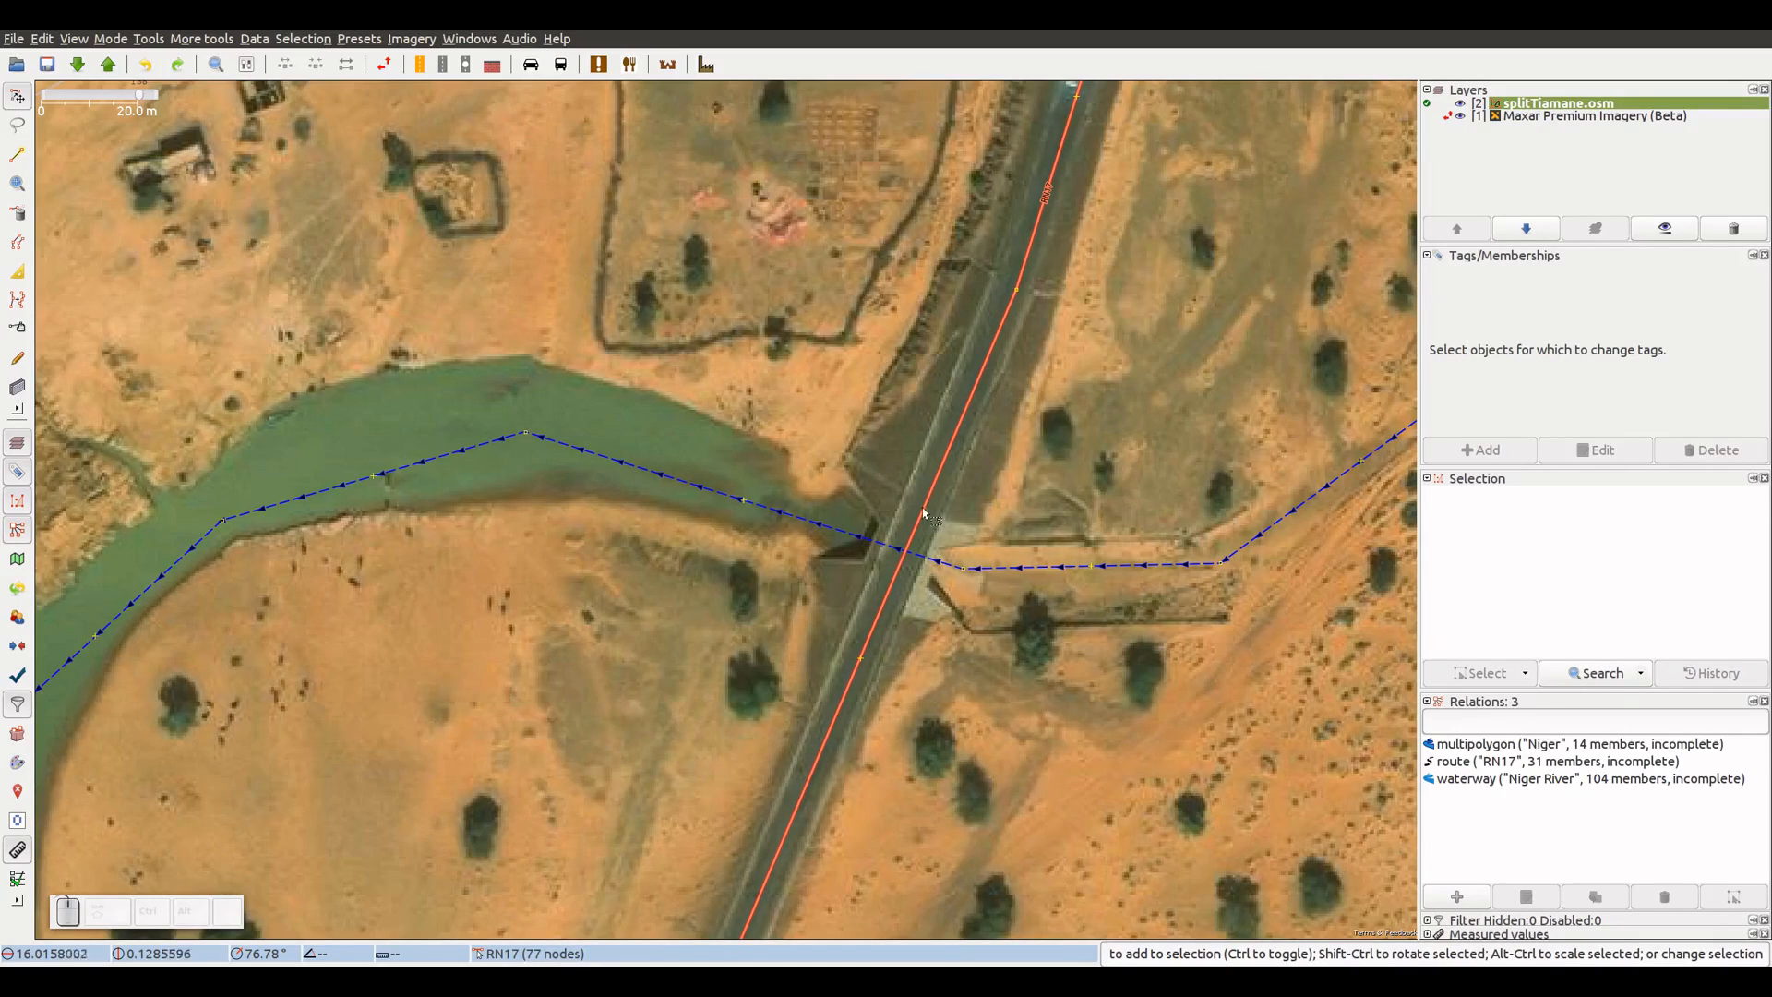
pyautogui.press('a')
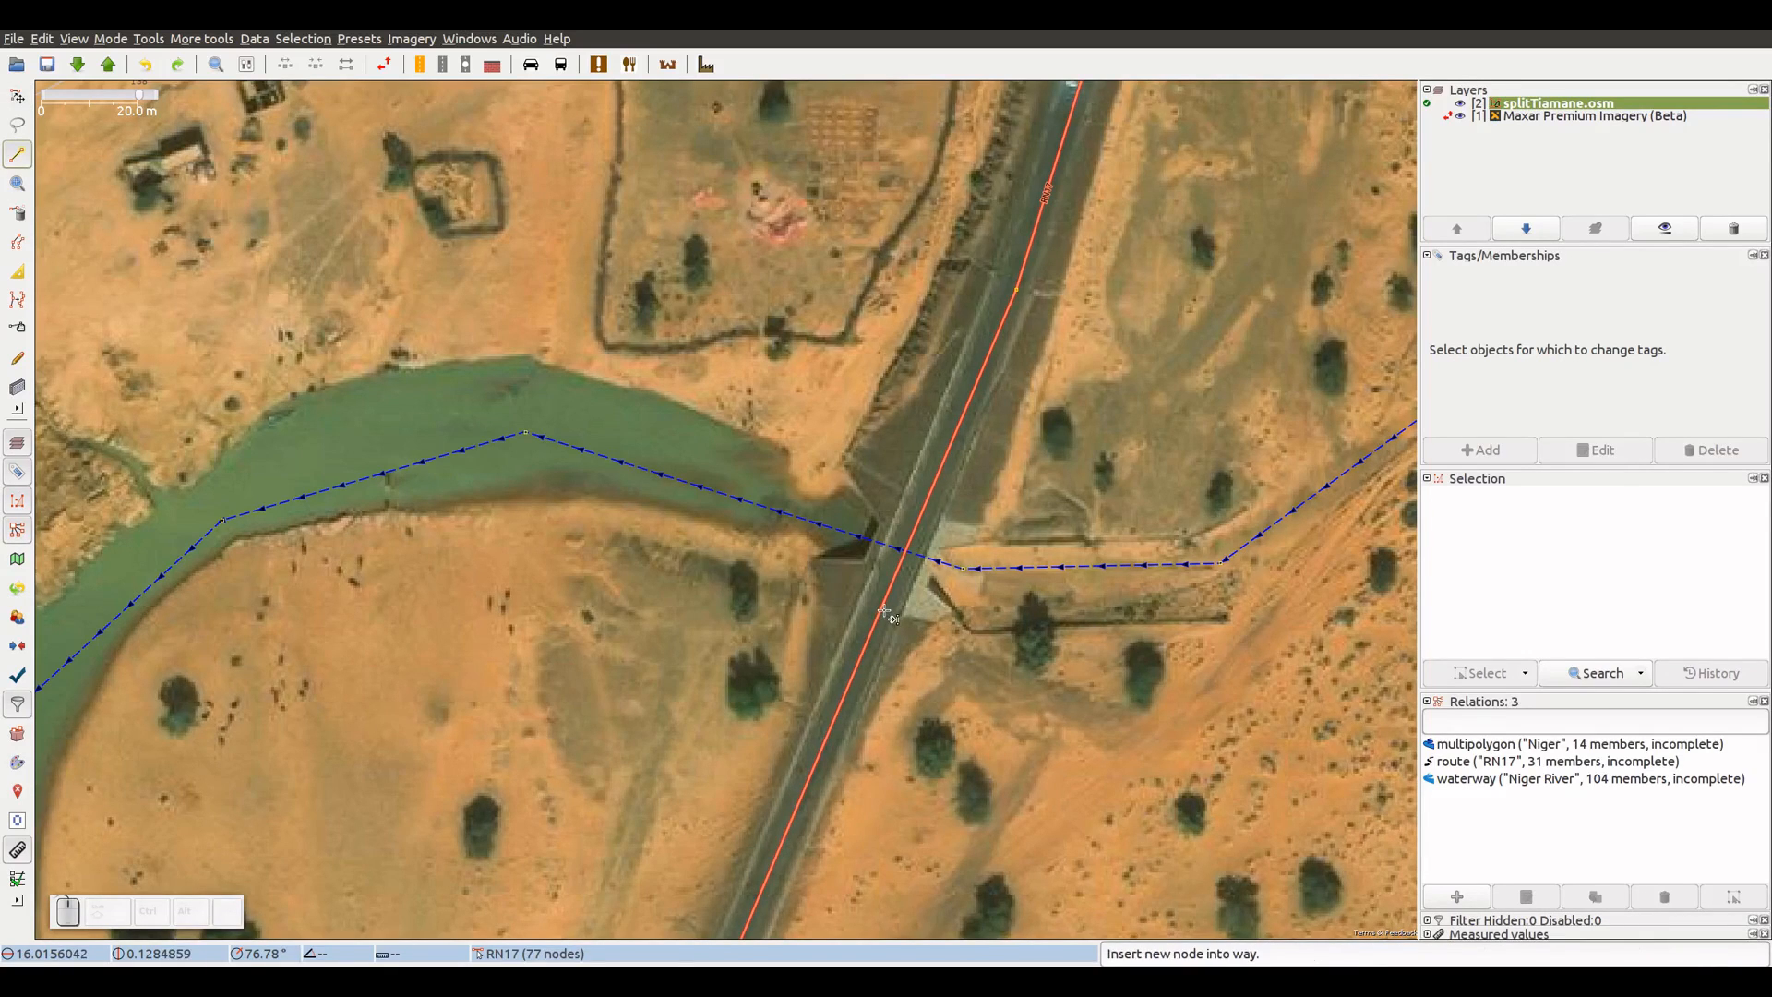
pyautogui.click(884, 611)
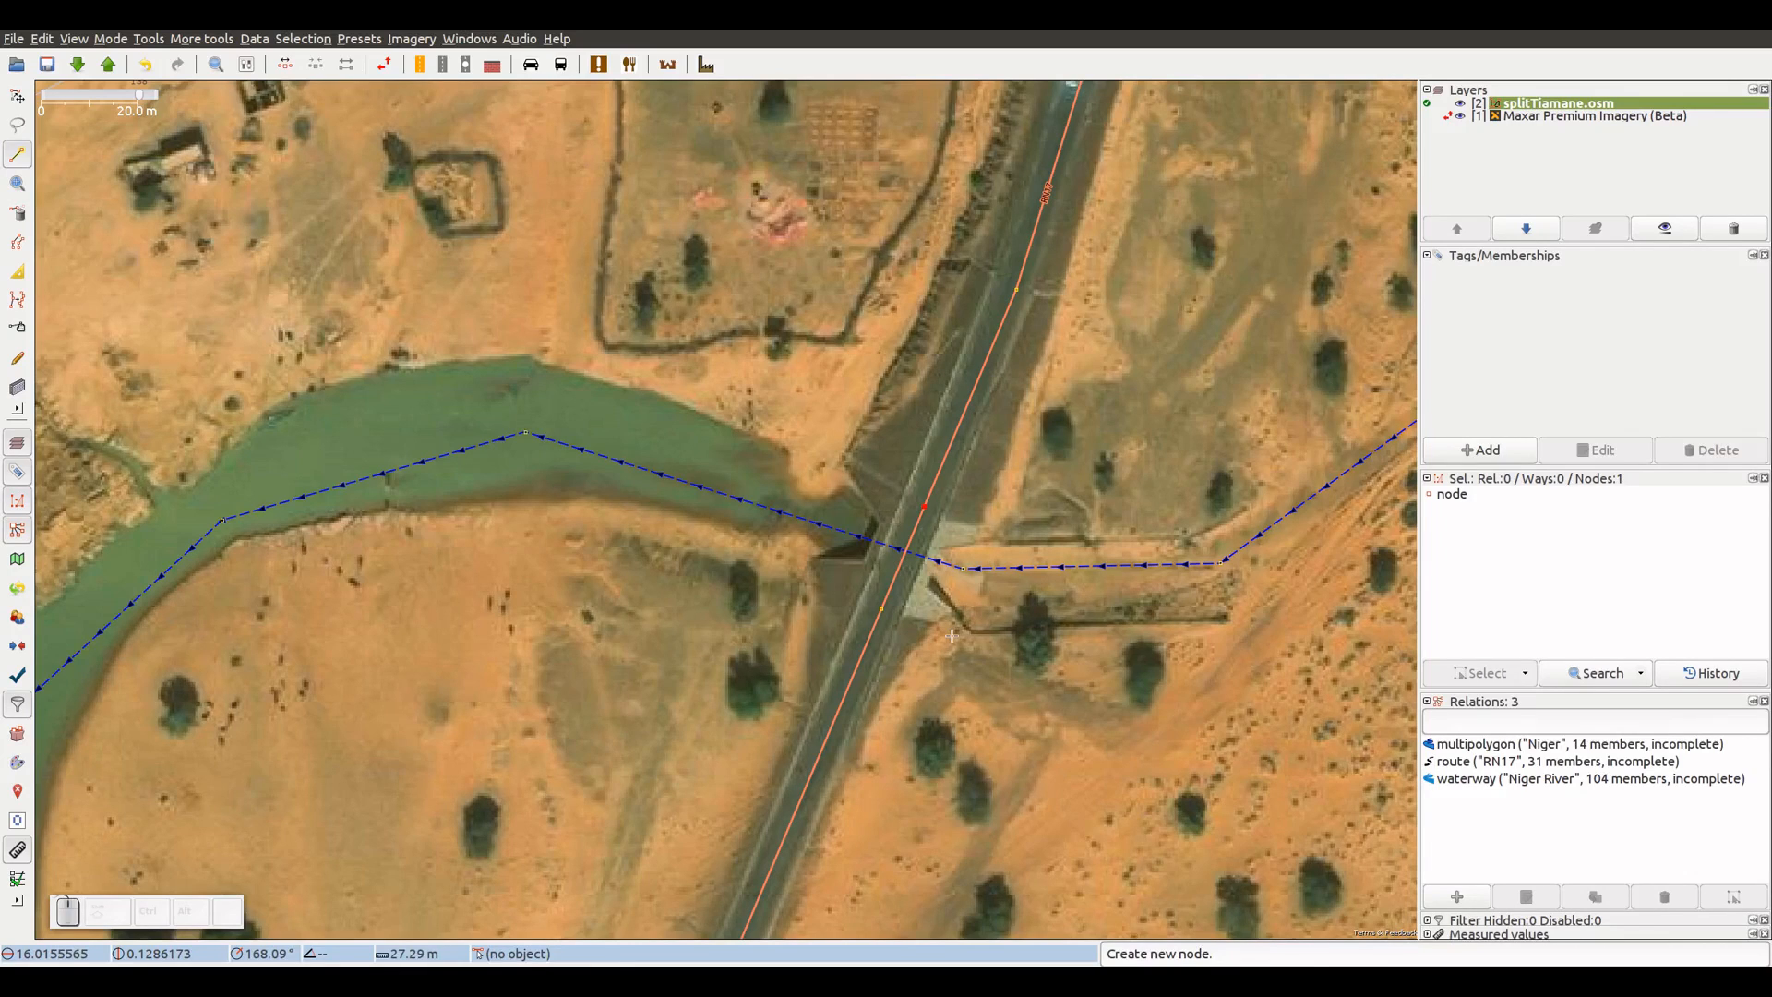
# - Split the RN17 road at the two nodes flanking the river crossing, letting the 65-node segment keep the way's history
pyautogui.press('s')
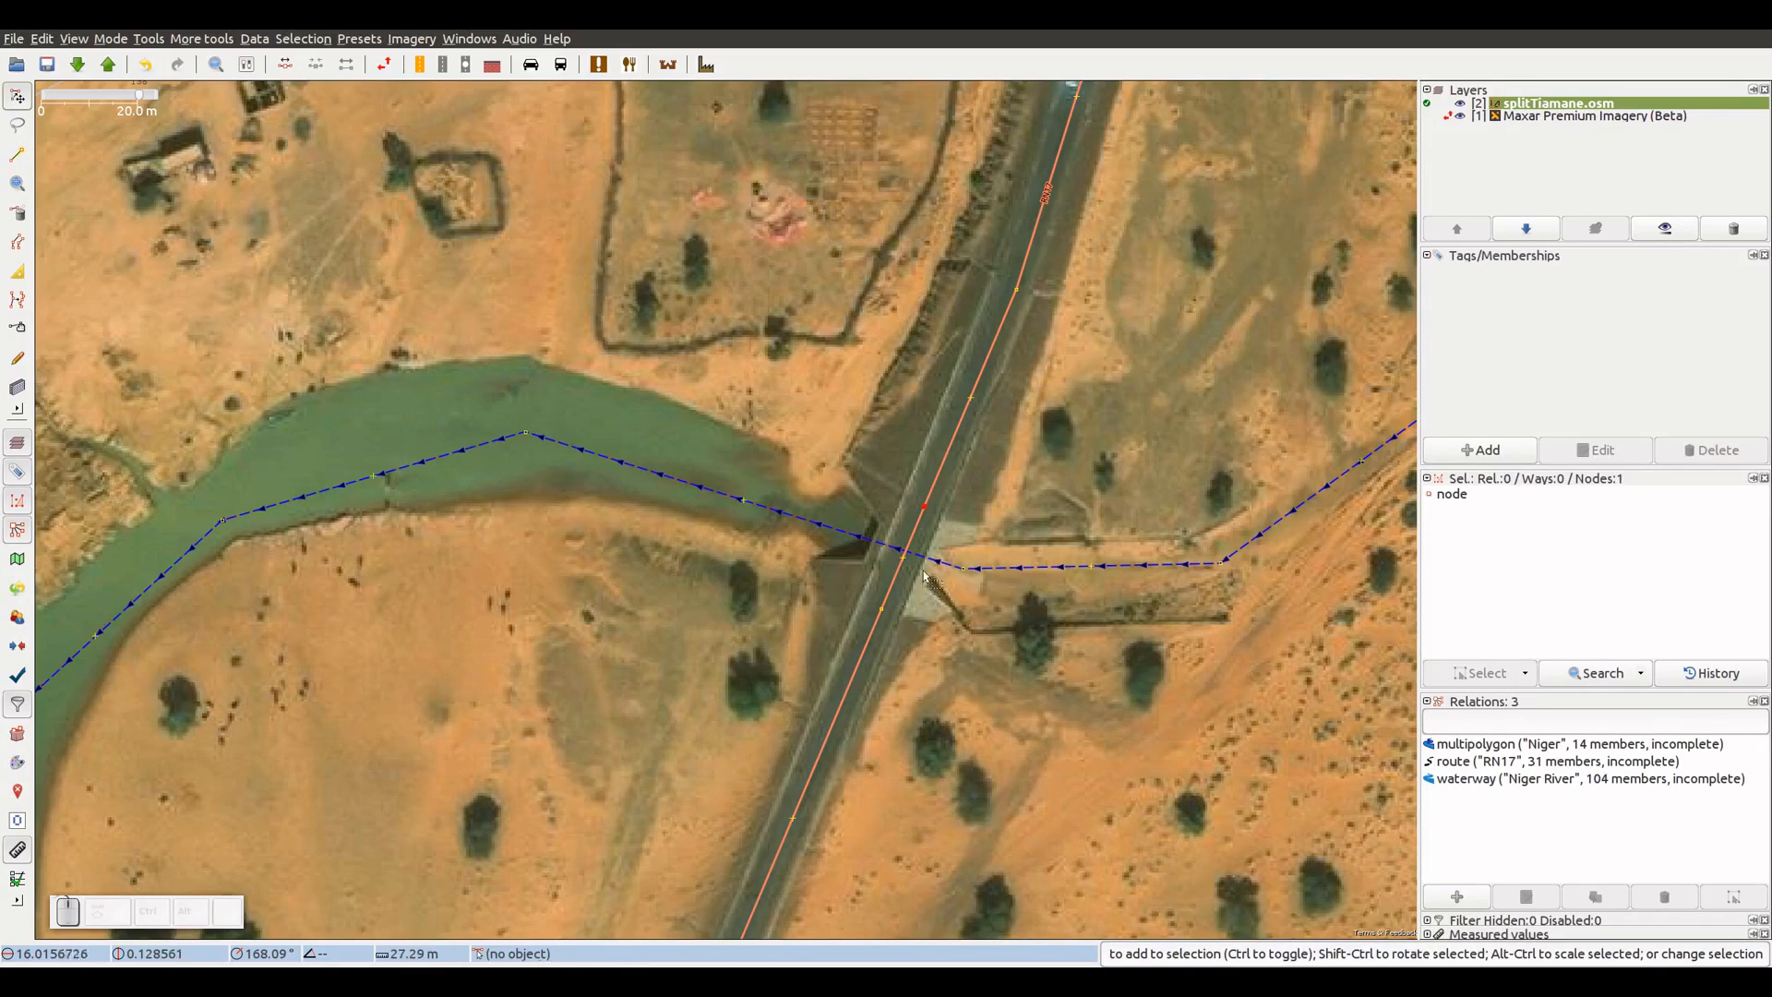
pyautogui.press('ctrl')
pyautogui.keyDown('ctrl'); pyautogui.click(884, 611); pyautogui.keyUp('ctrl')
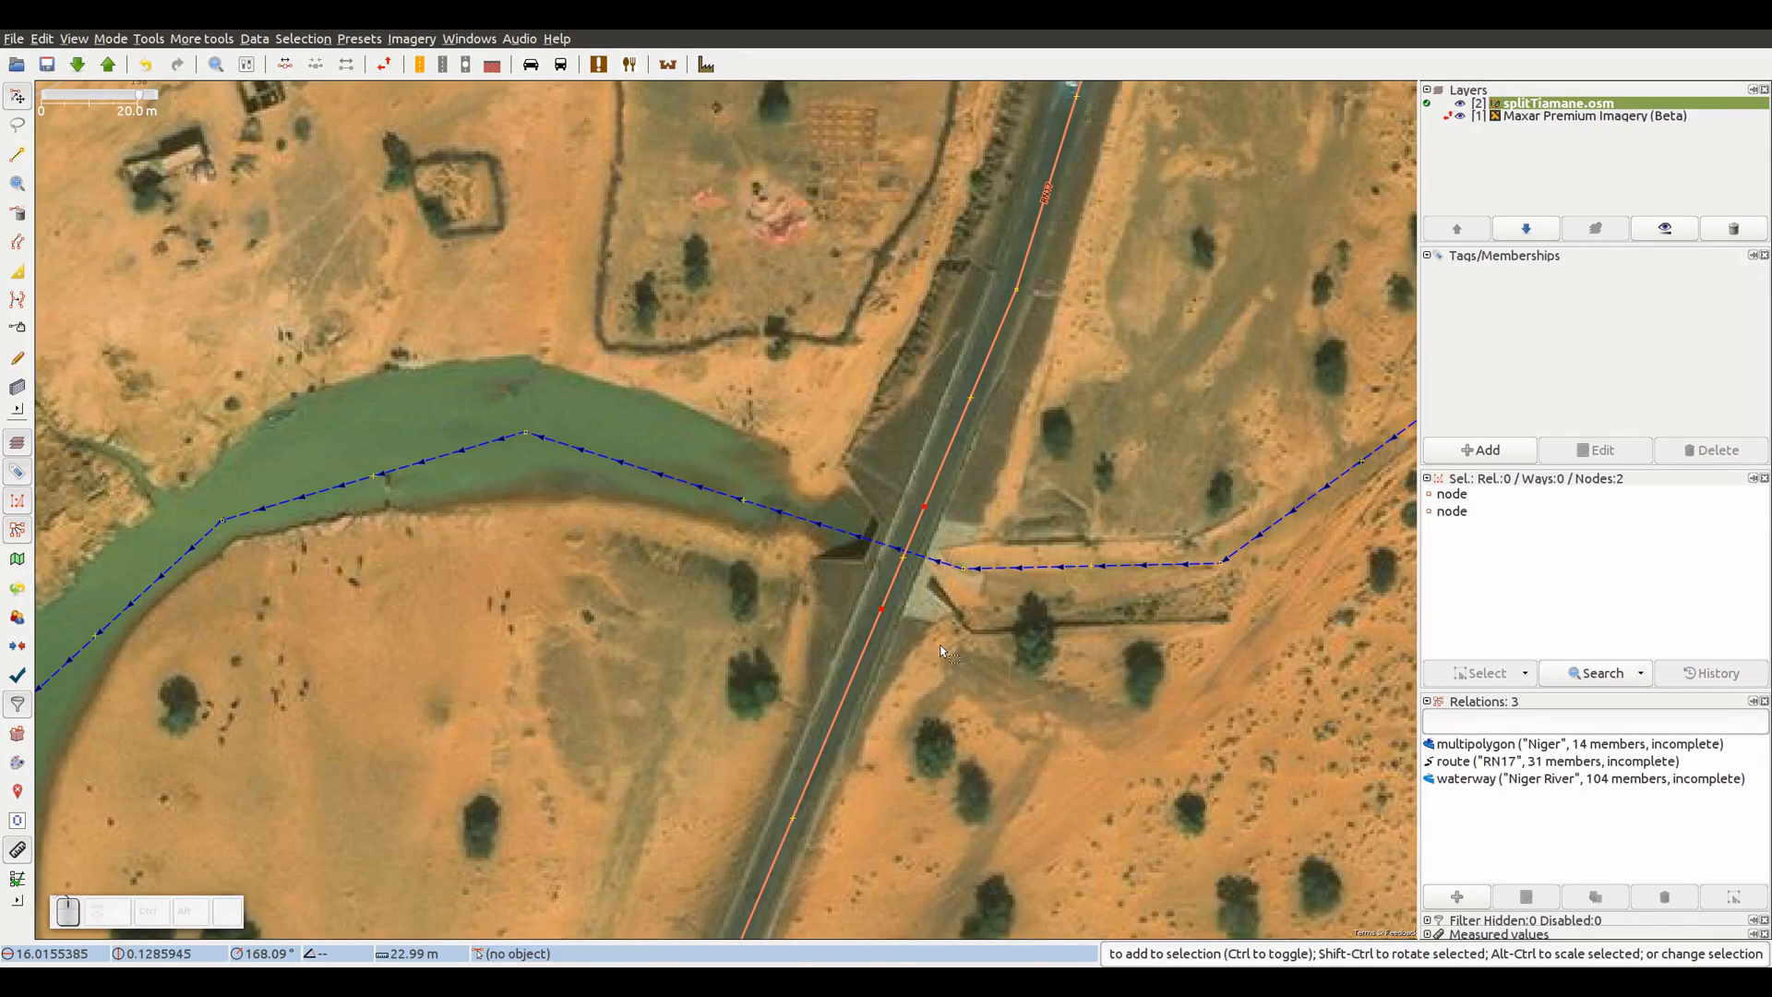
pyautogui.press('p')
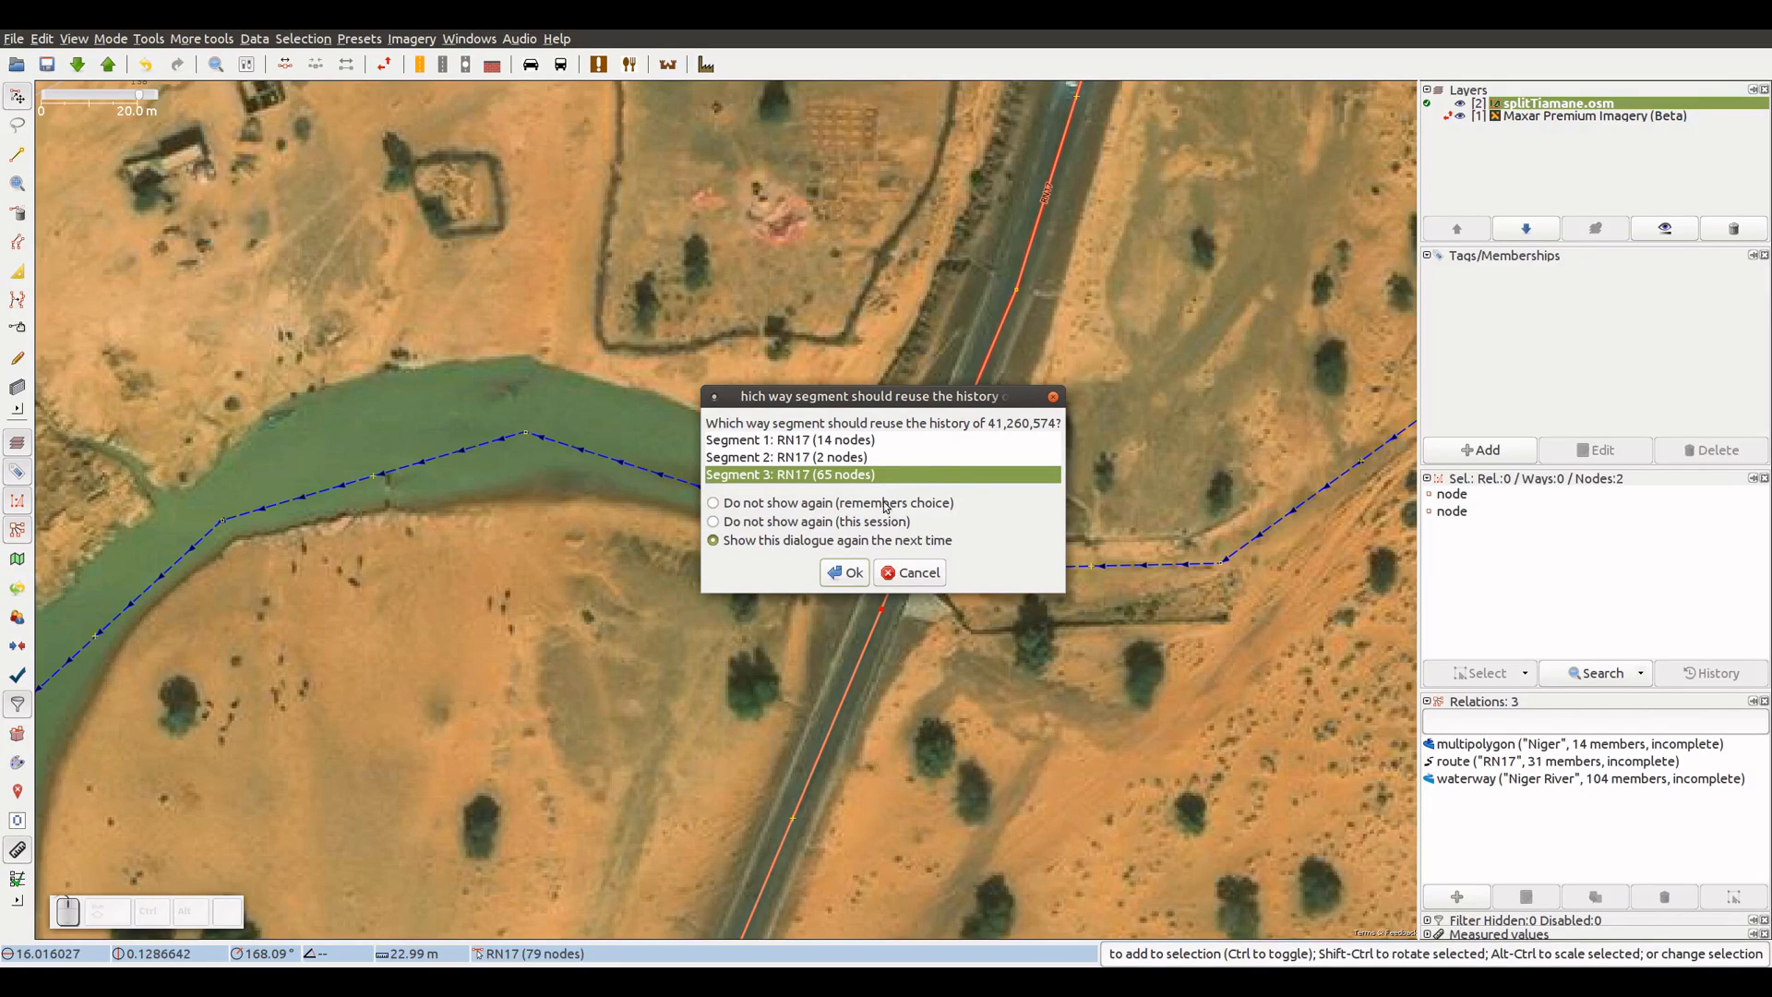
pyautogui.click(851, 572)
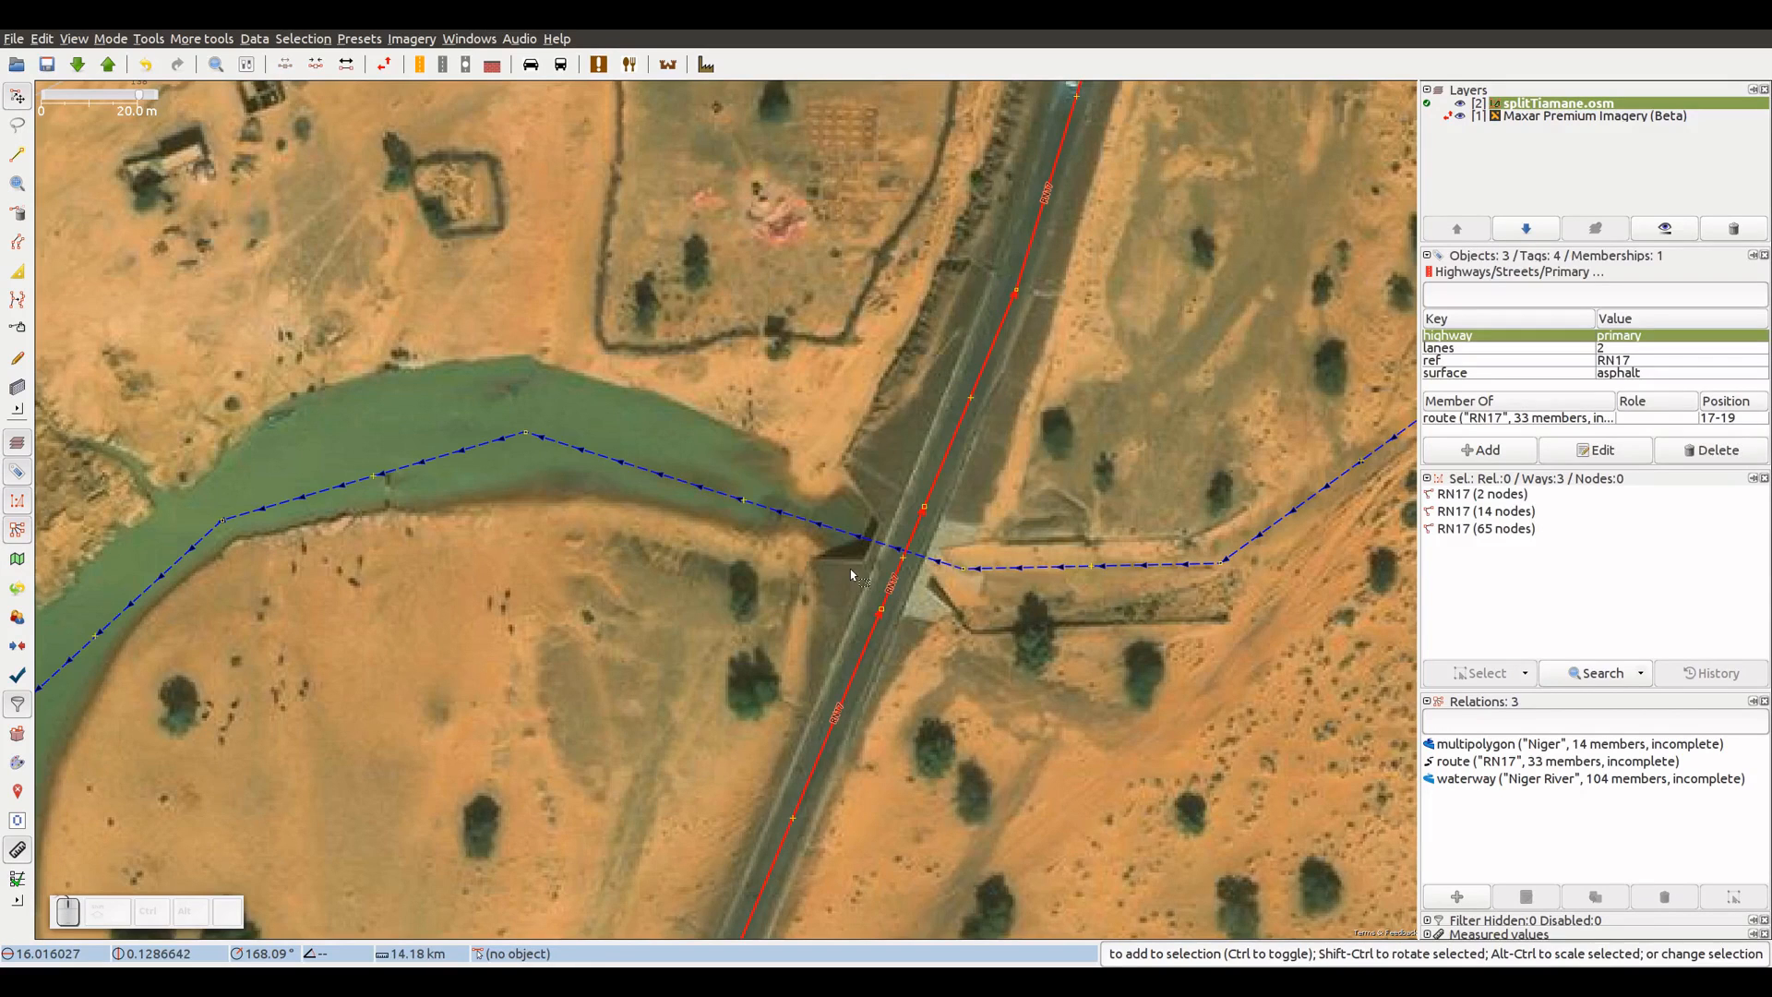
# - Check the separate RN17 segments on both sides of the river crossing and between the split nodes
pyautogui.click(961, 641)
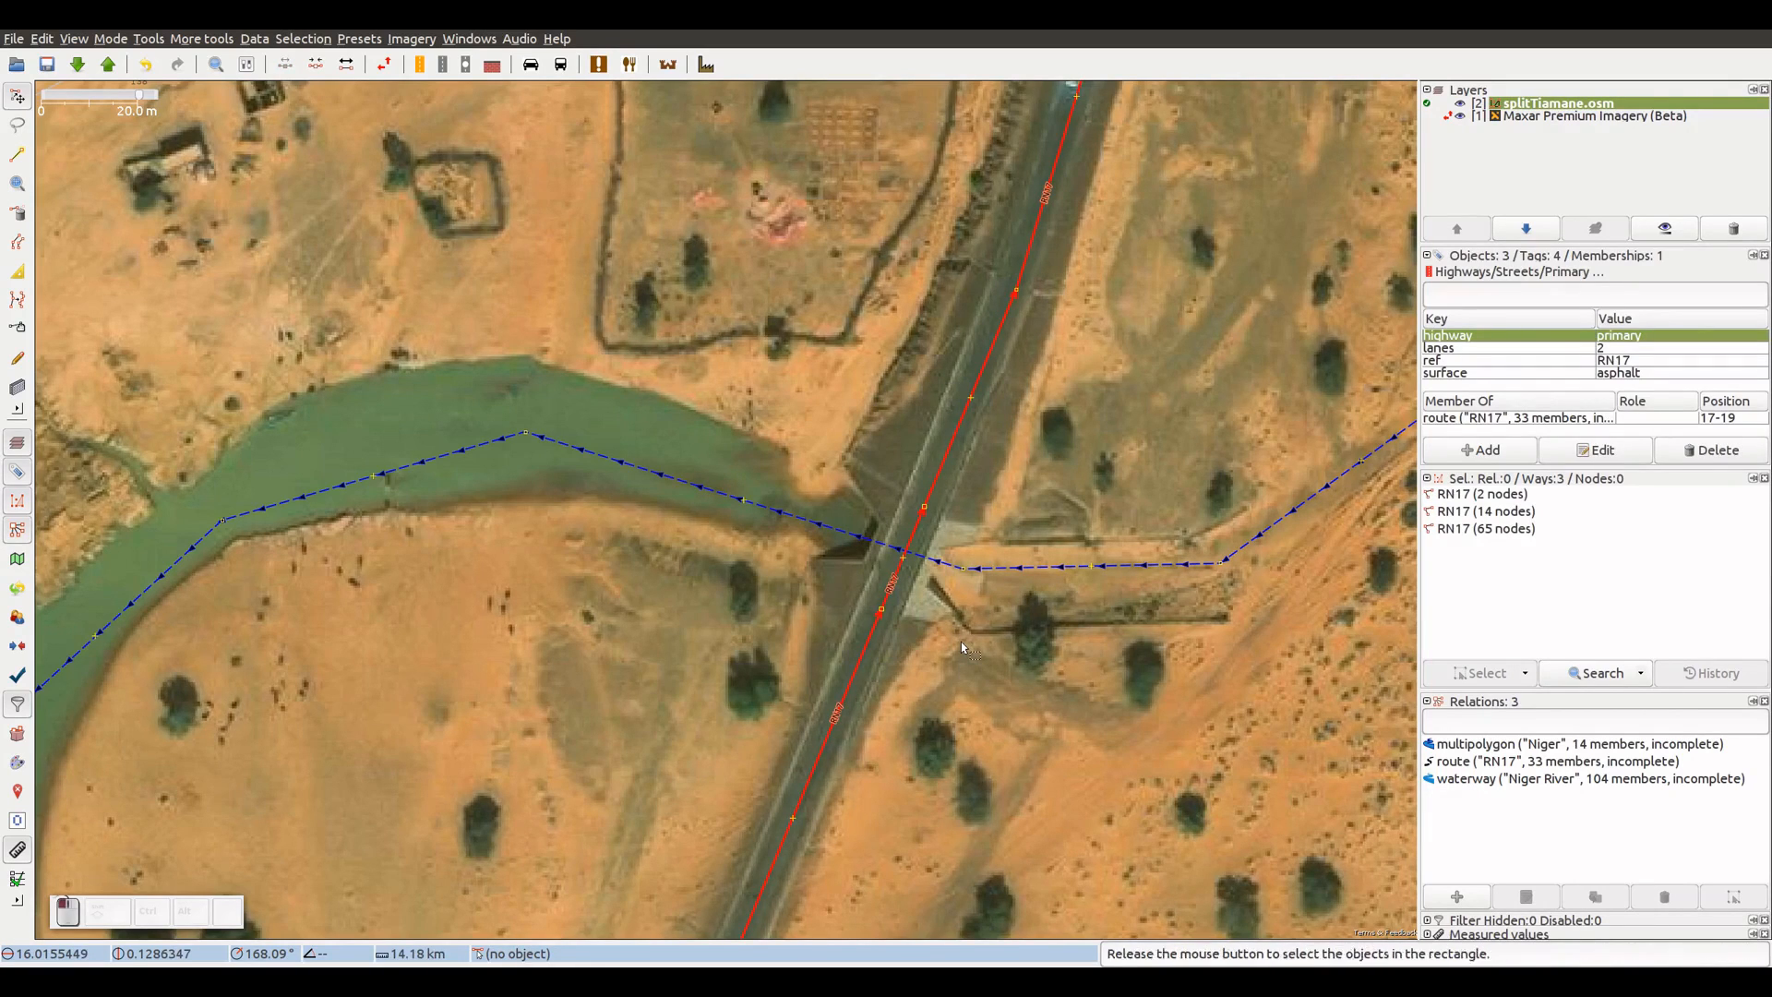
pyautogui.click(872, 655)
pyautogui.click(909, 654)
pyautogui.click(897, 574)
pyautogui.click(928, 576)
pyautogui.click(938, 471)
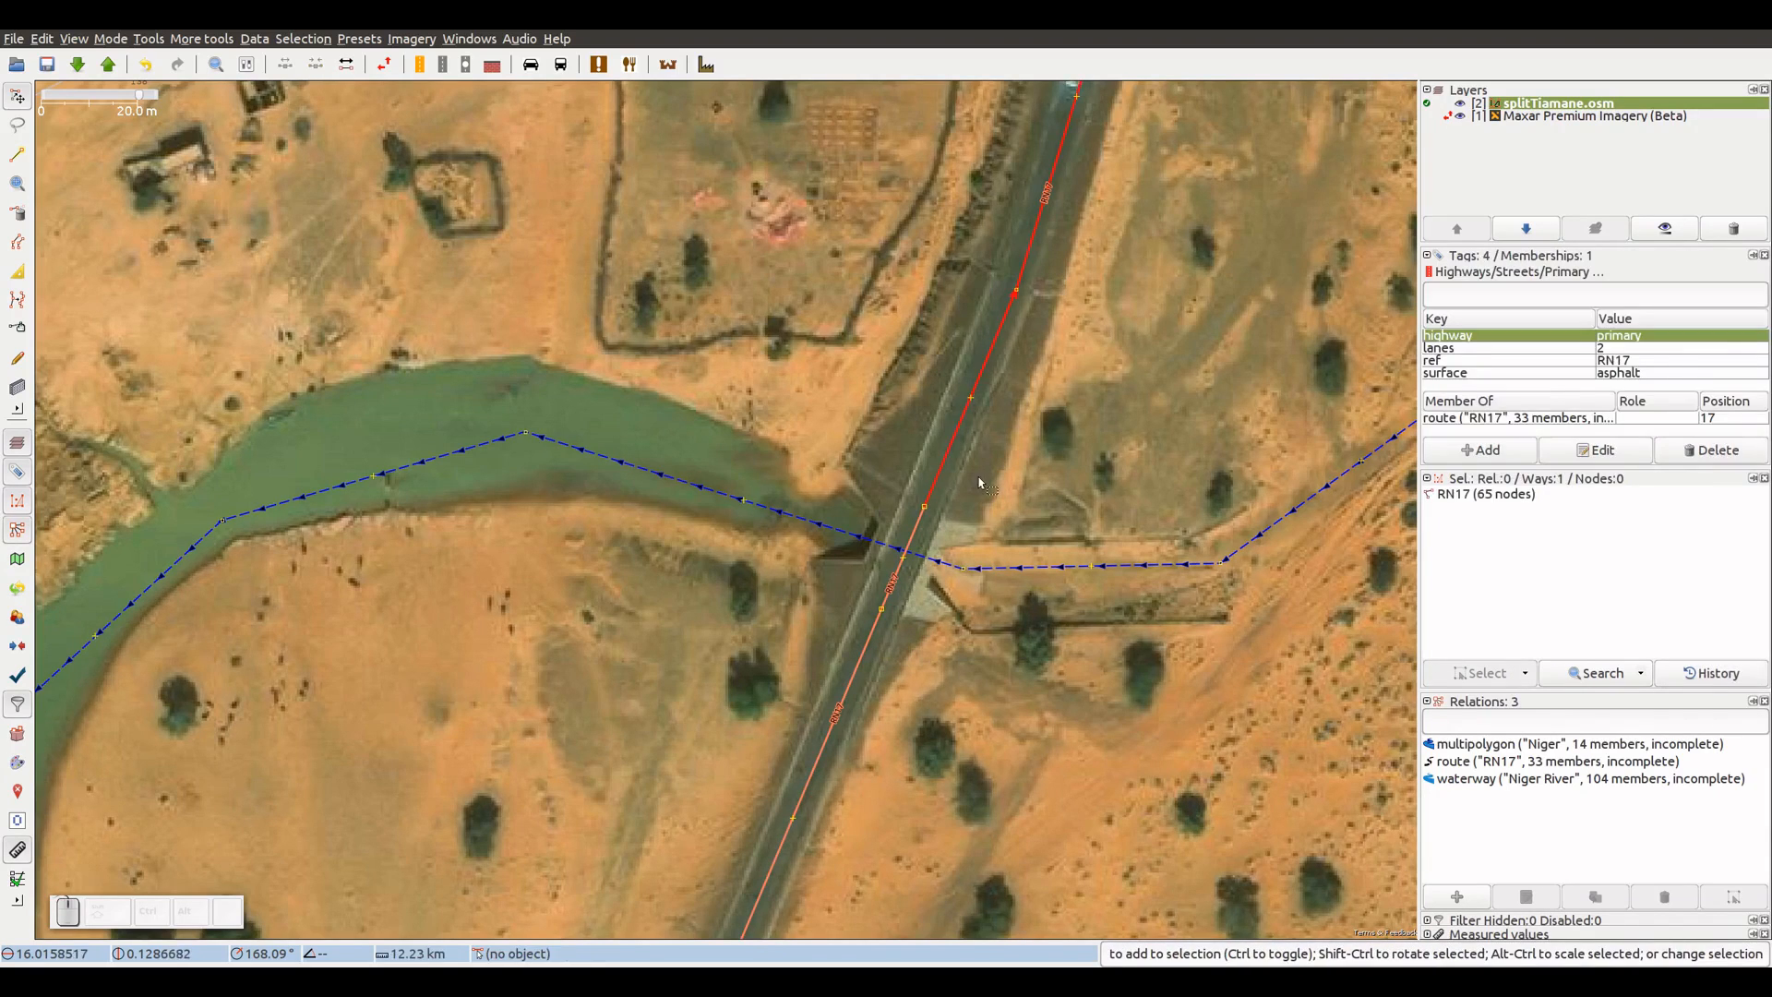
pyautogui.click(980, 481)
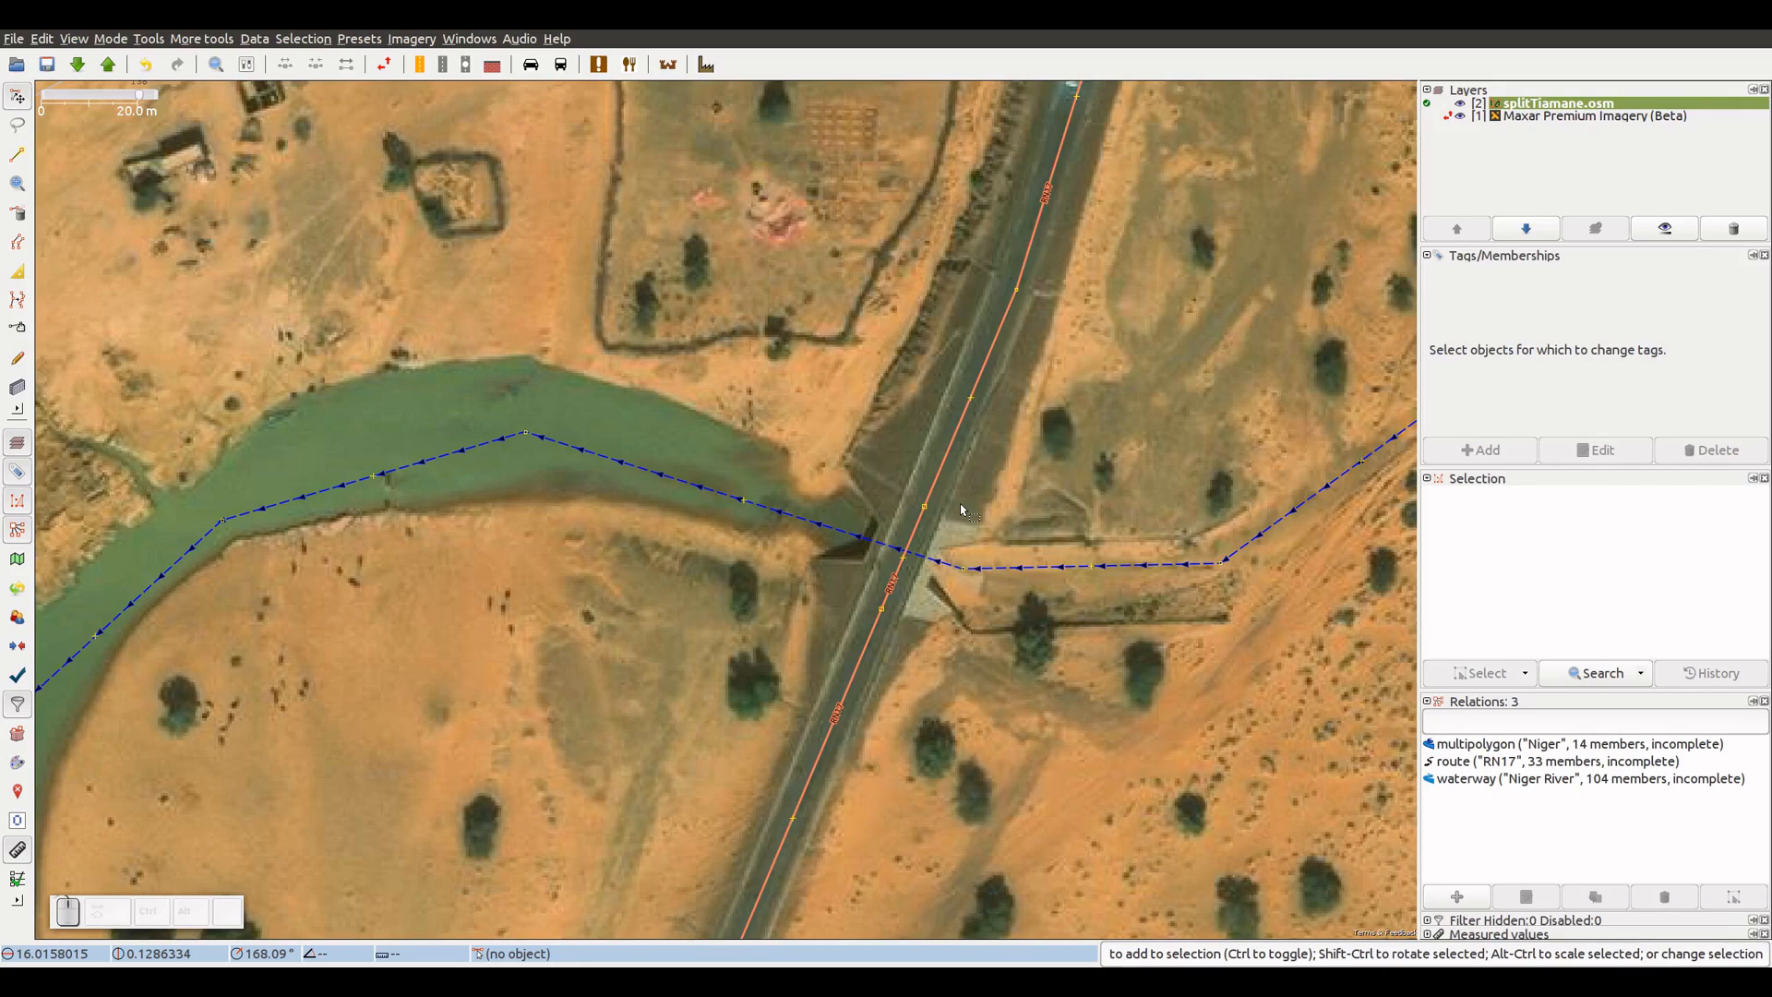
# - Add the tag bridge=yes to the 2-node RN17 segment over the river
pyautogui.click(916, 529)
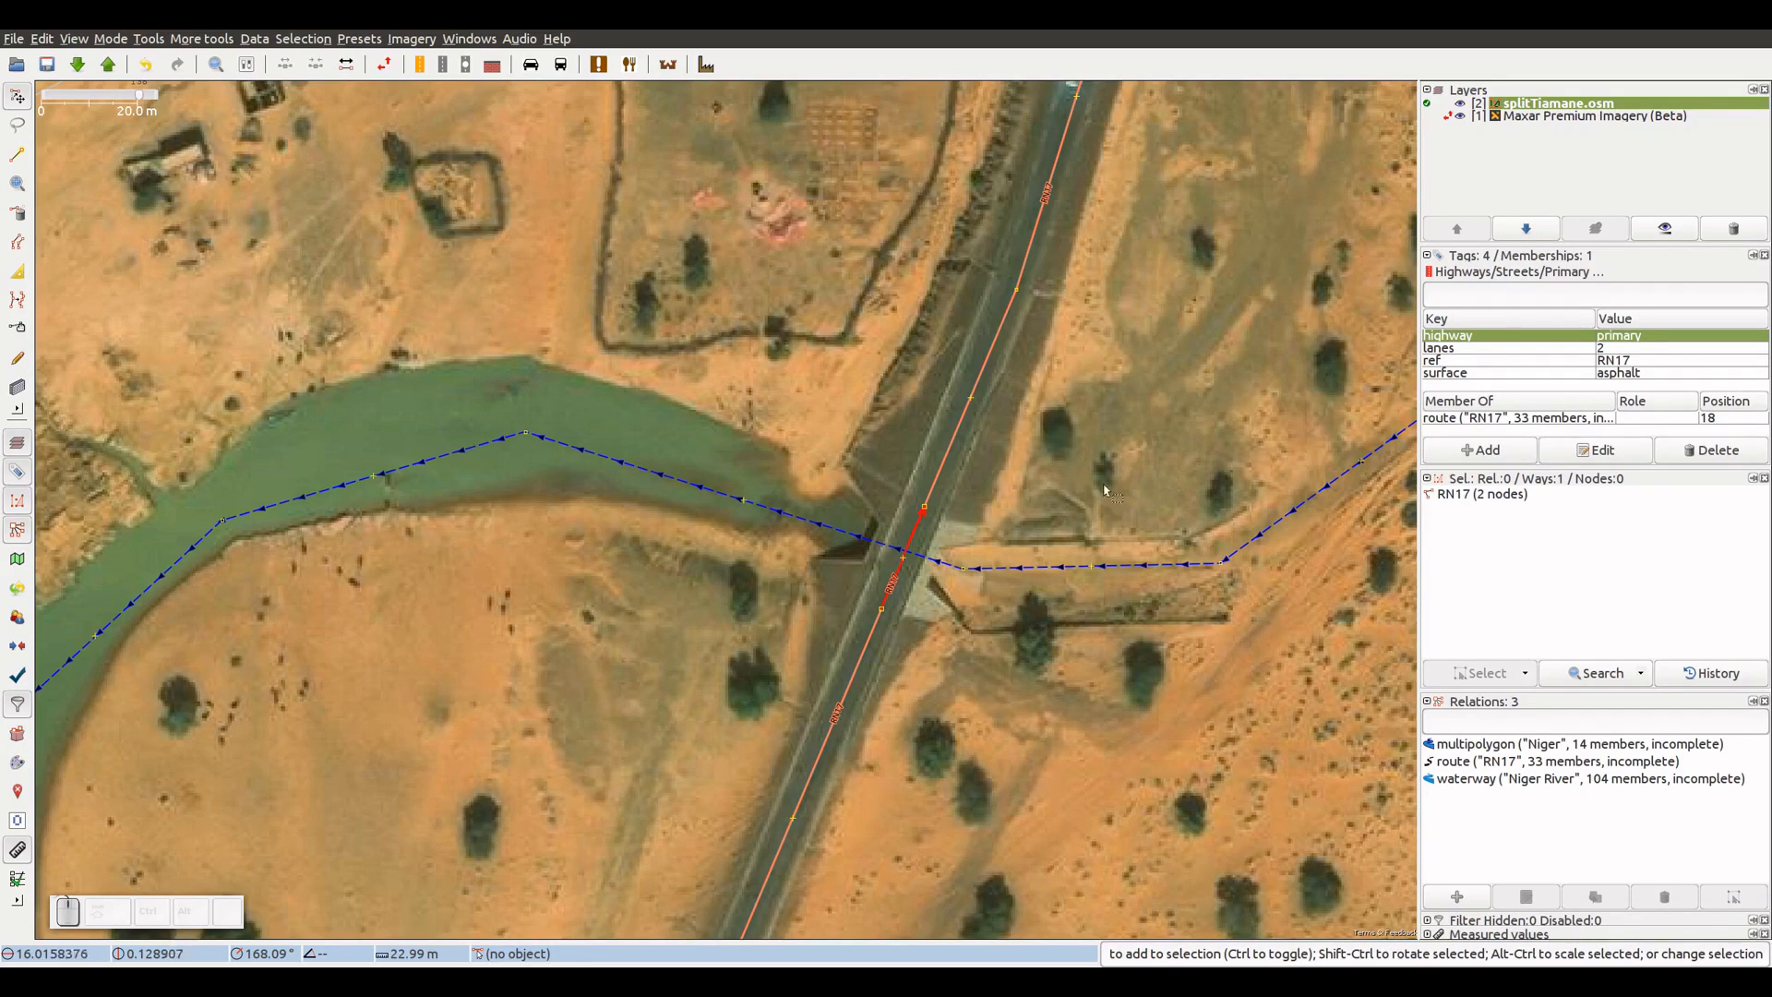
pyautogui.click(1480, 450)
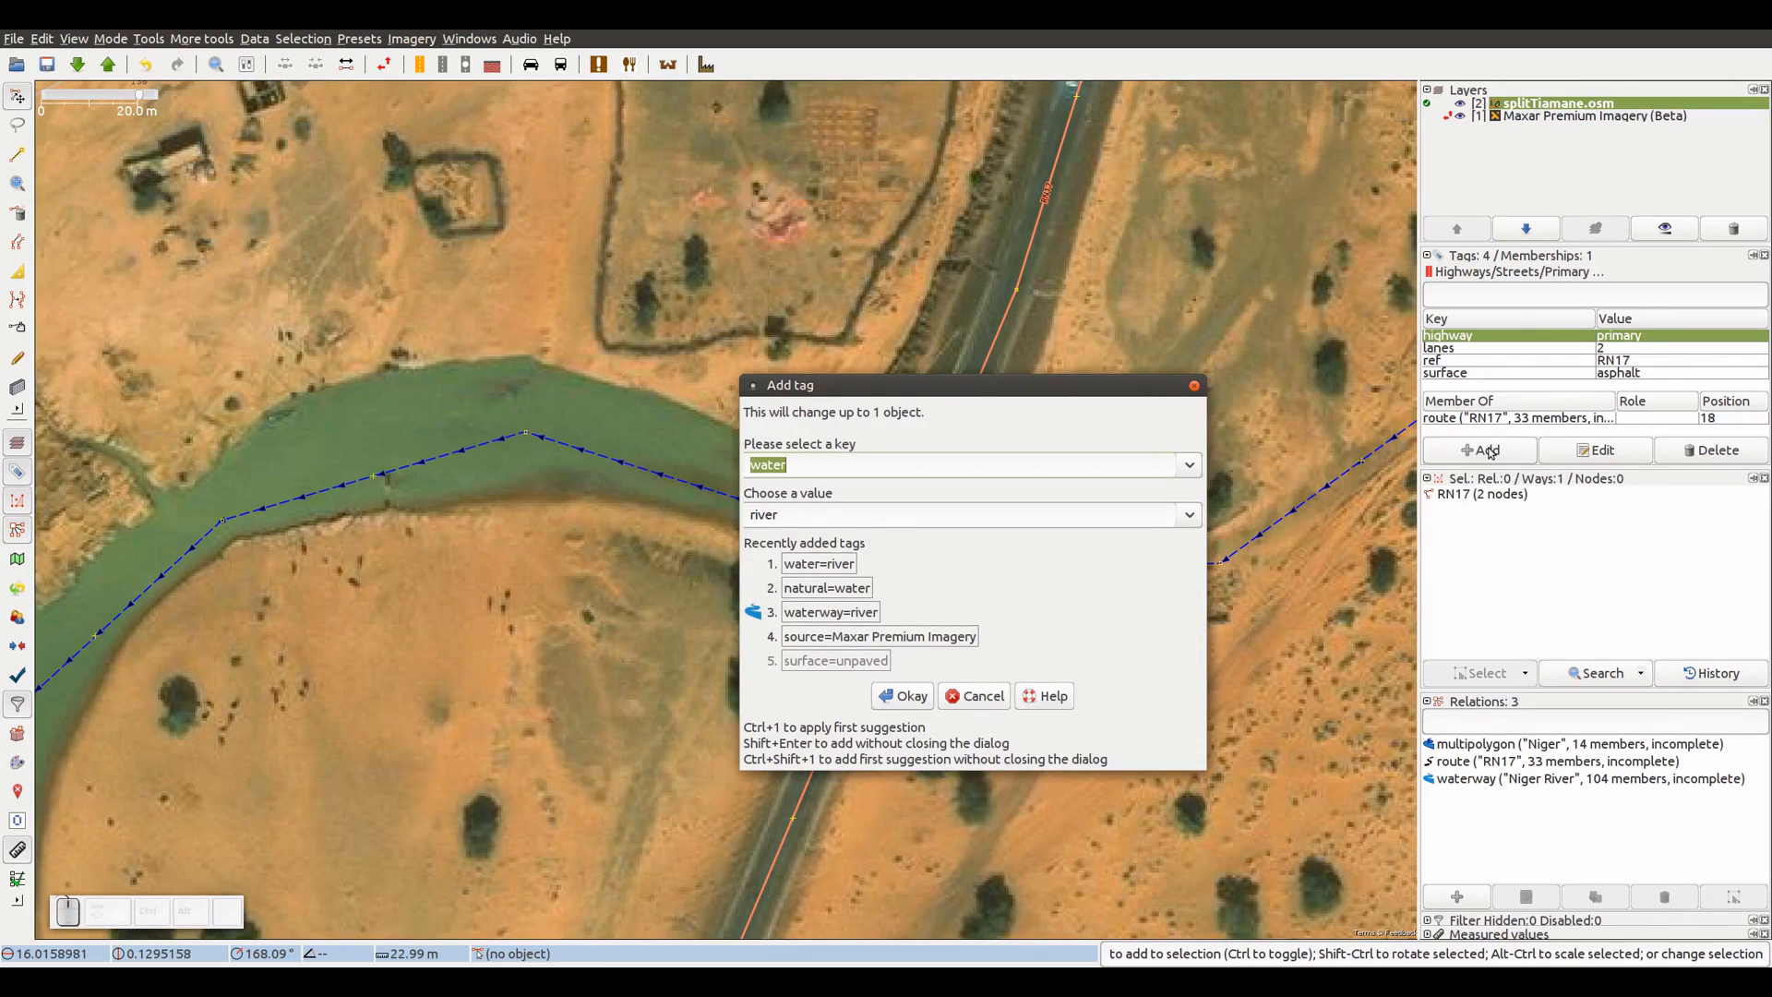
pyautogui.write('bridge')
pyautogui.press('Tab')
pyautogui.write('ye')
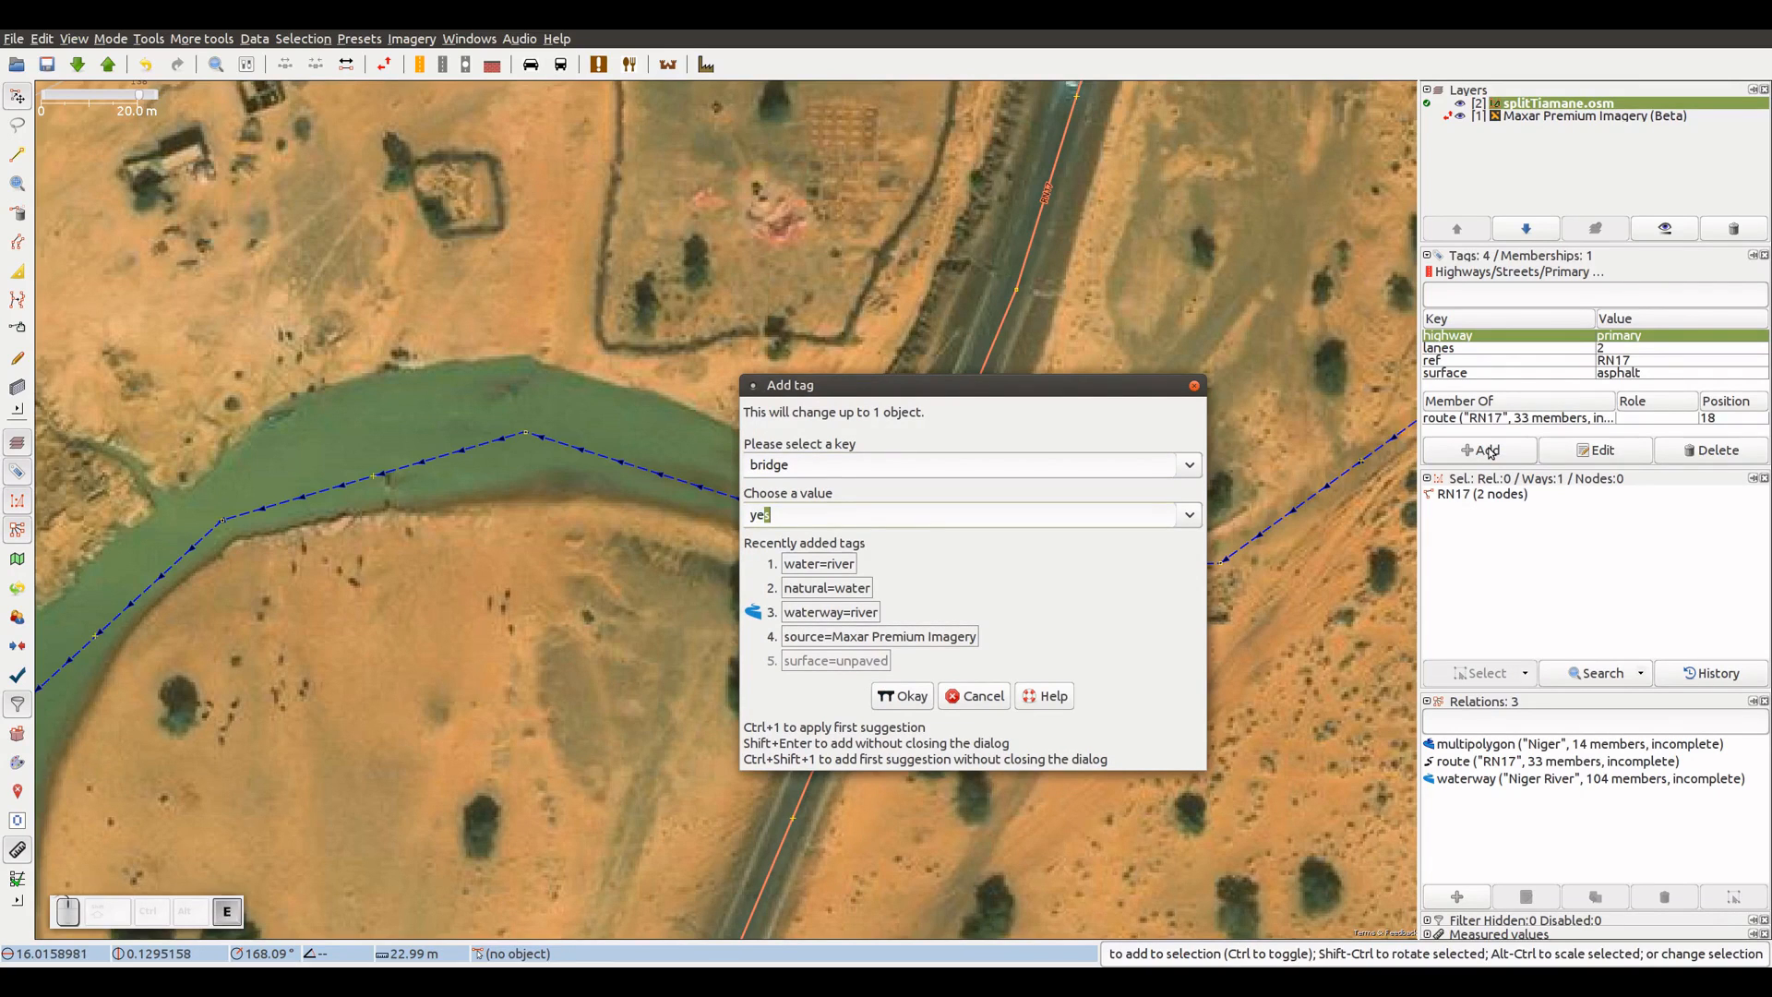
pyautogui.press('Return')
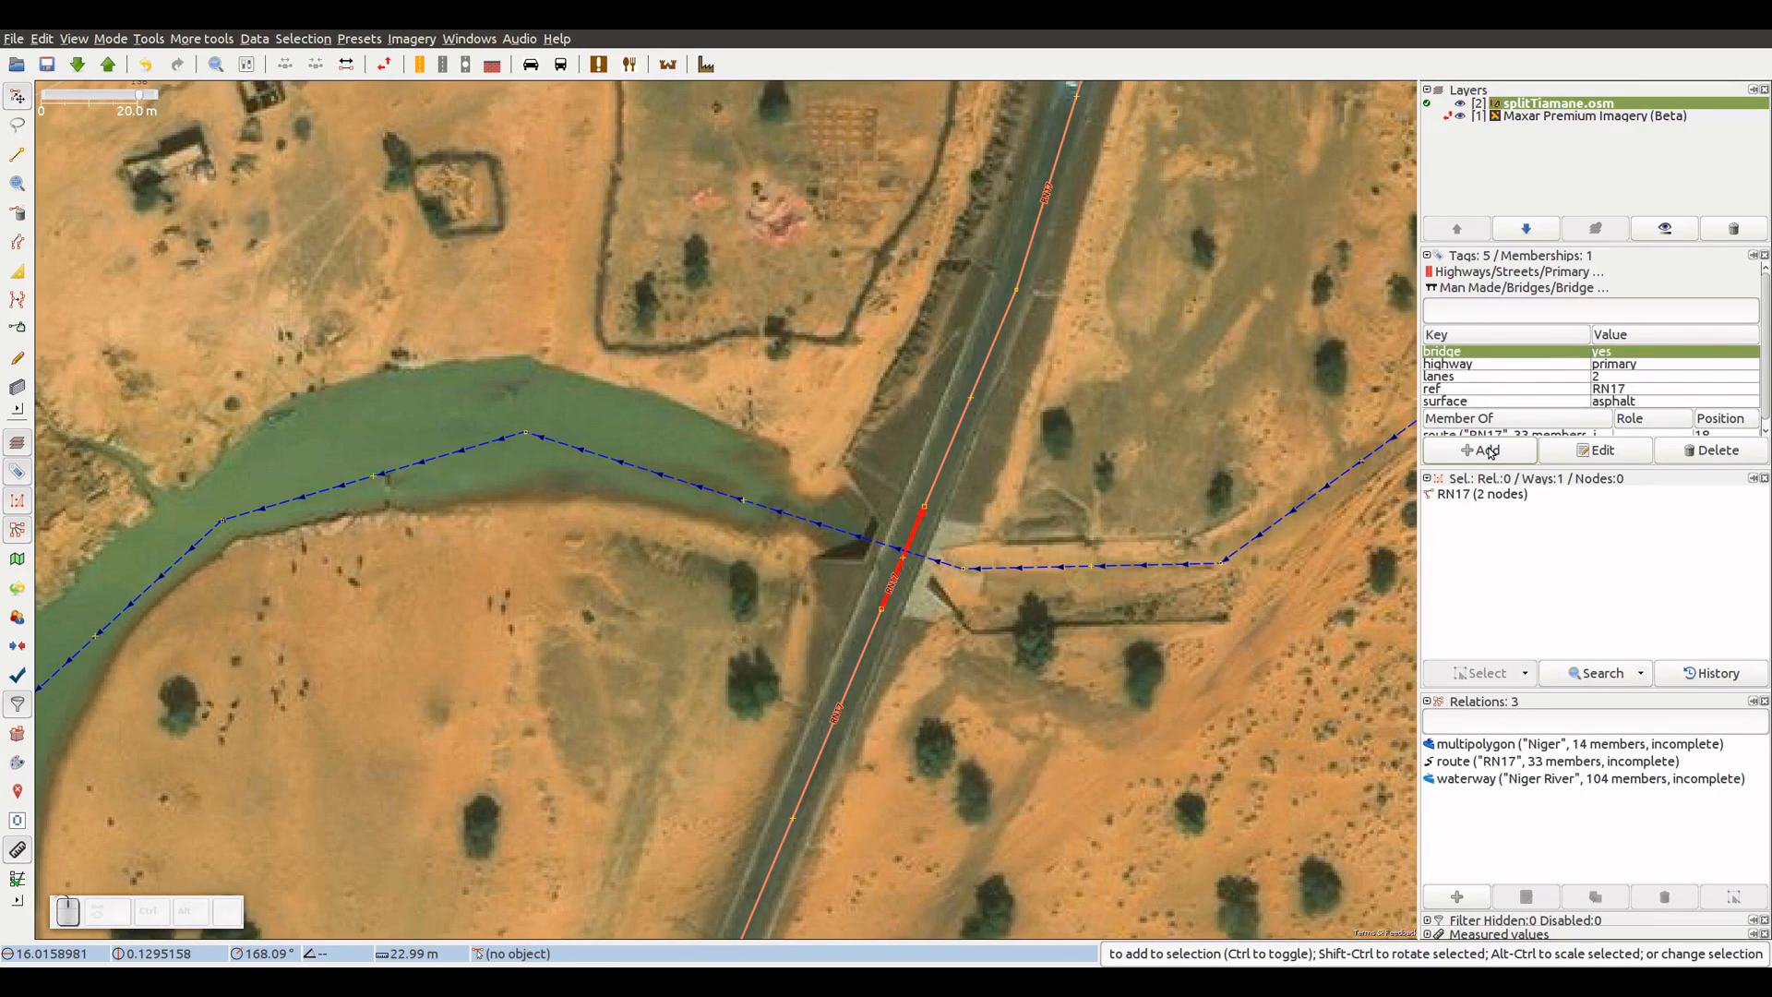
# - Add the tag layer=1 to the 2-node RN17 bridge segment
pyautogui.click(1480, 450)
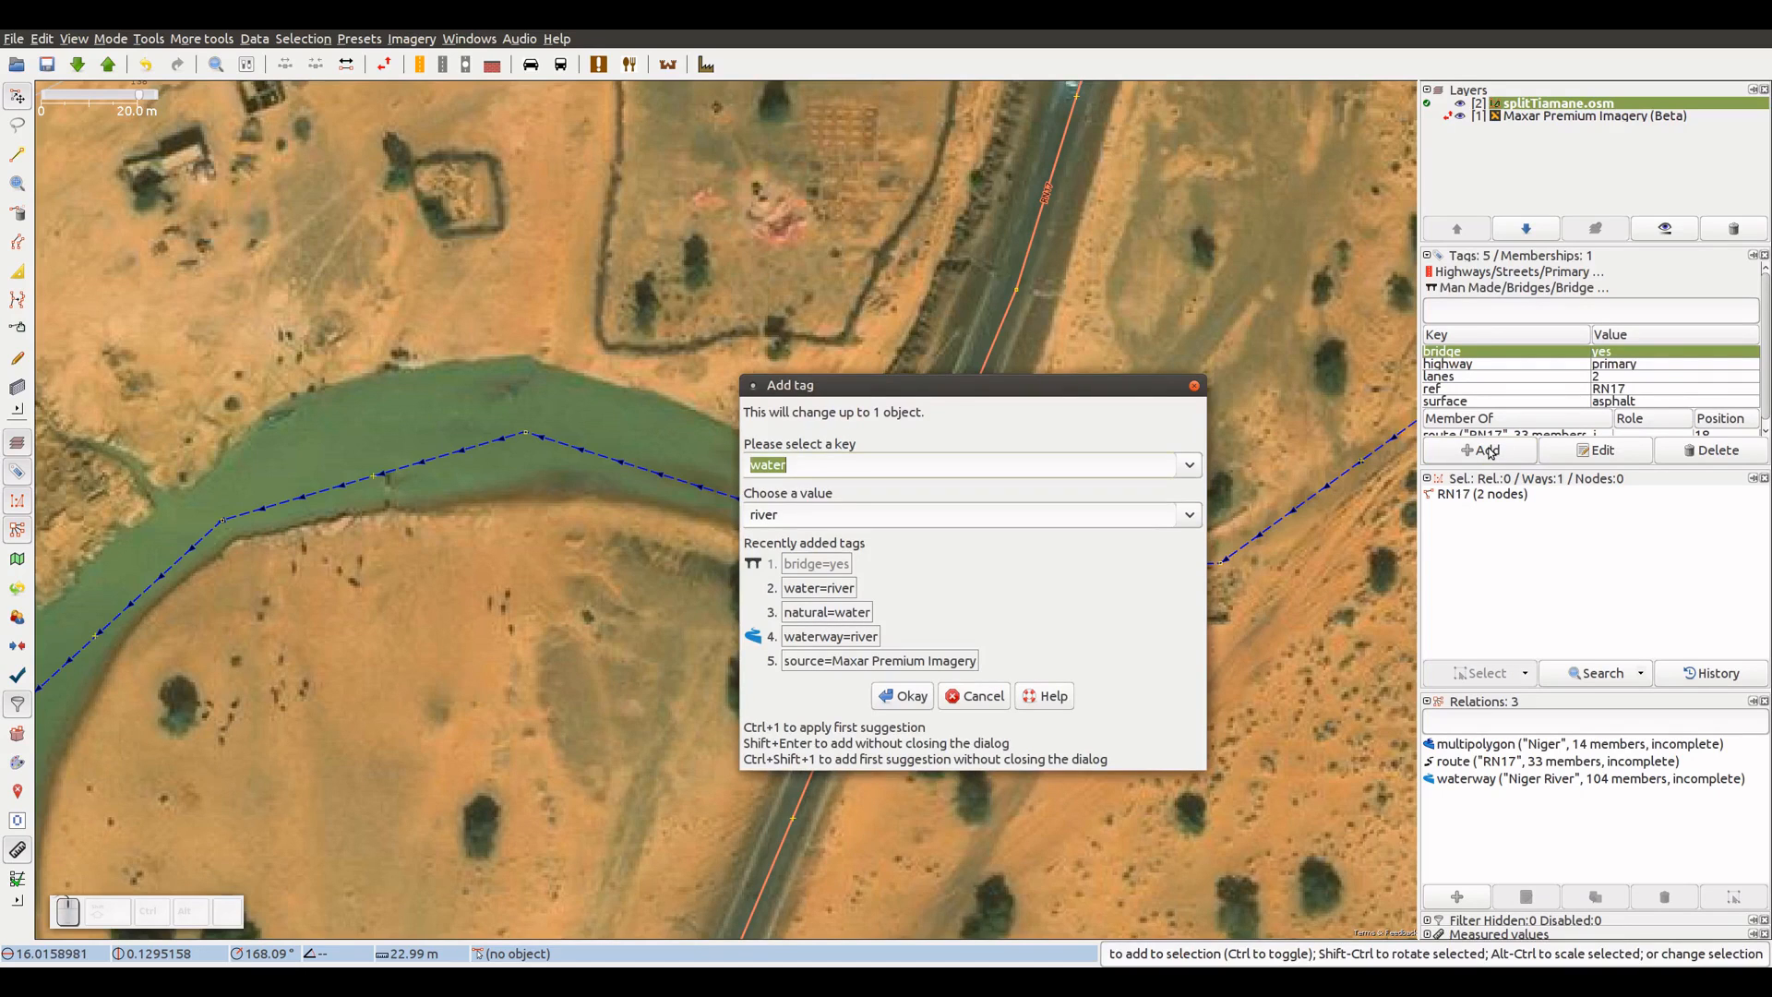
pyautogui.write('layer')
pyautogui.press('Tab')
pyautogui.write('1')
pyautogui.press('Return')
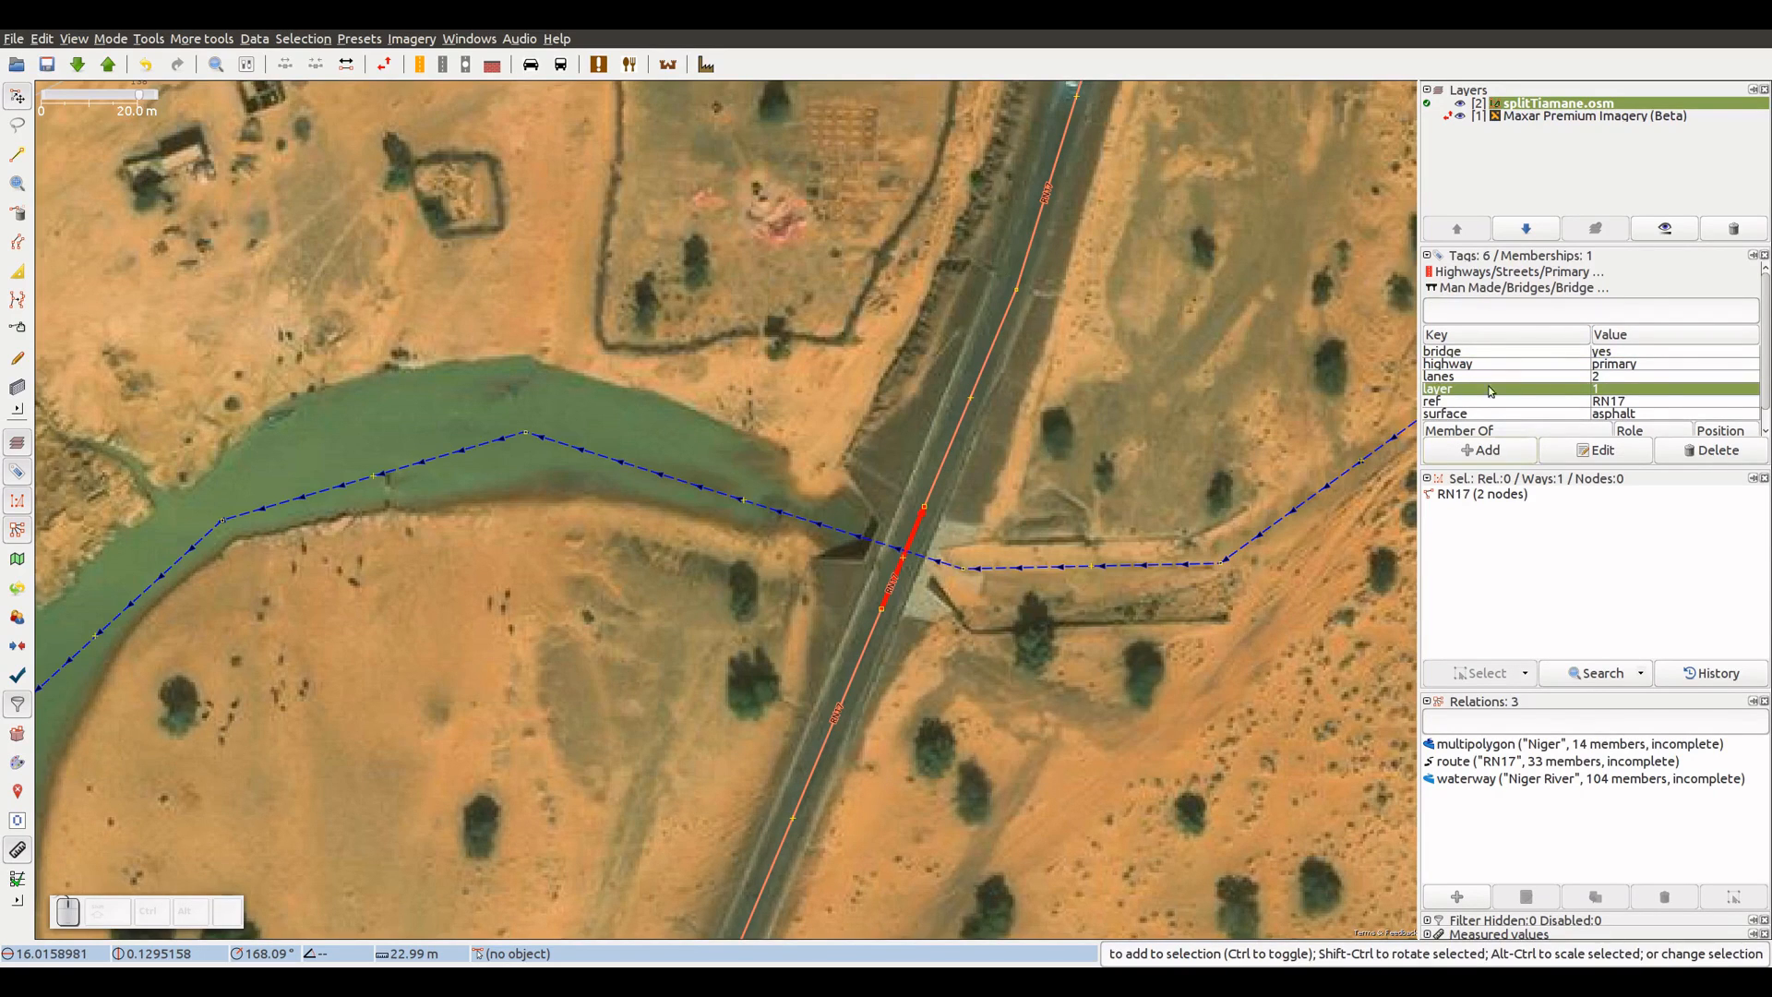
pyautogui.click(1628, 353)
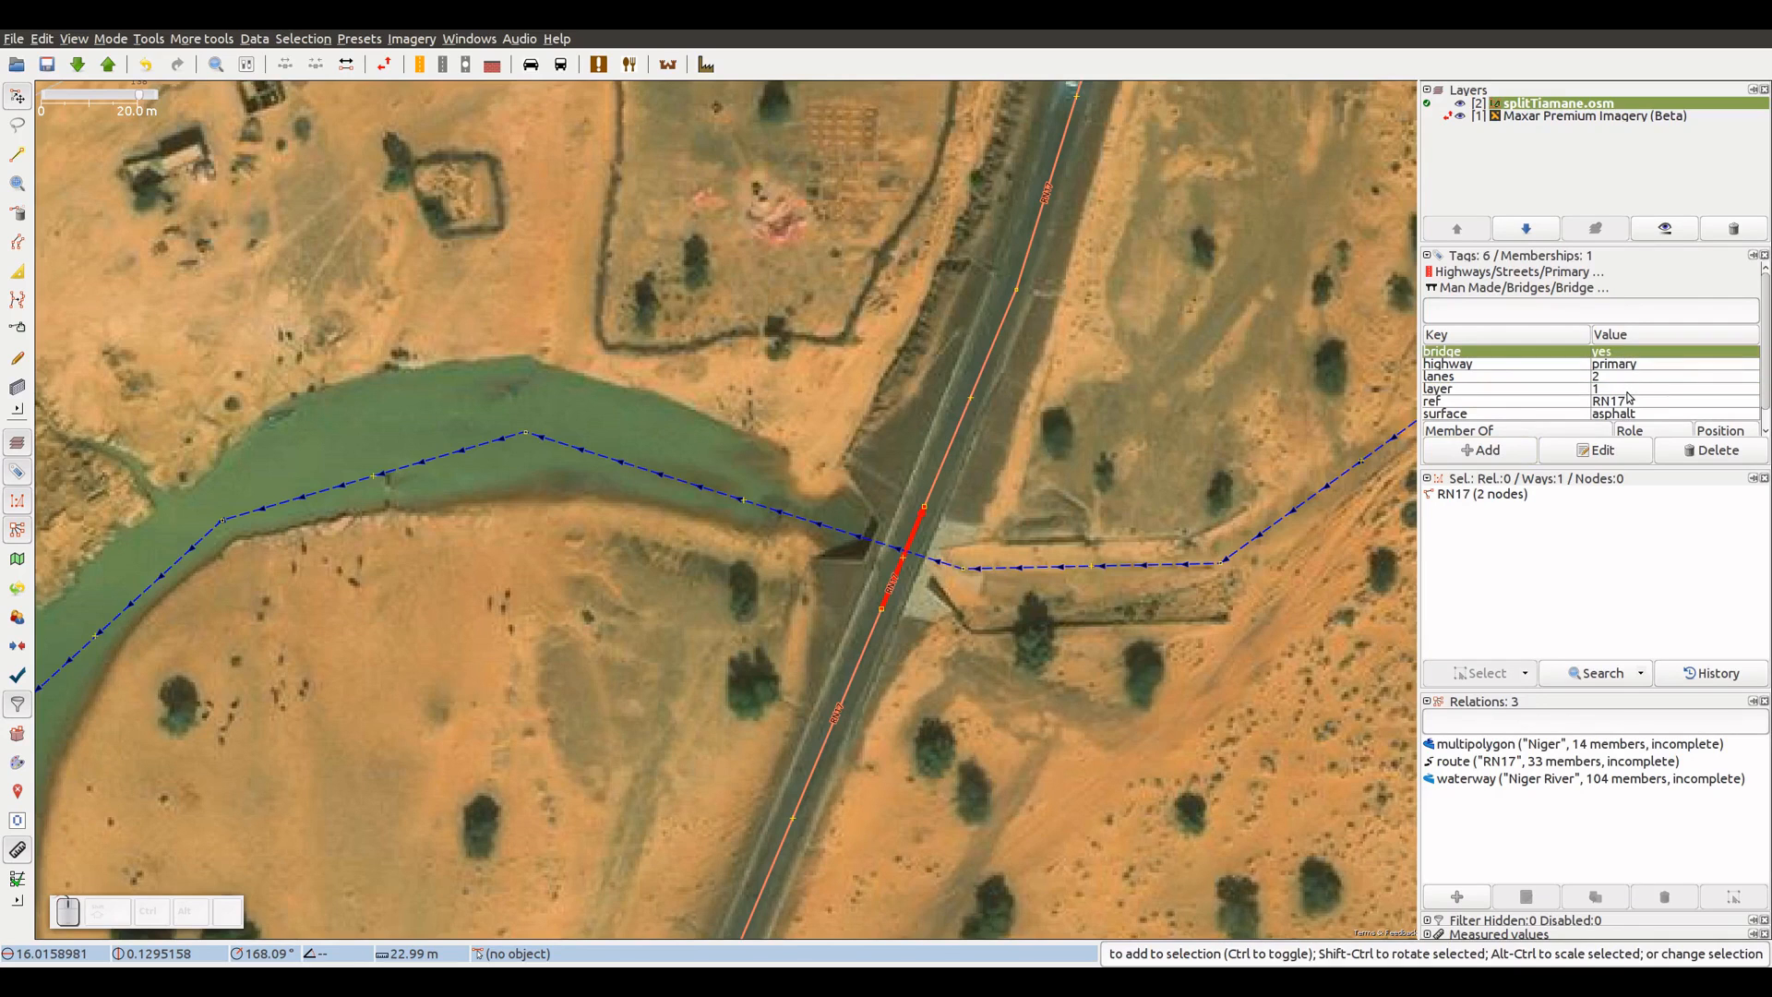
pyautogui.click(930, 639)
# - Examine the river water area beside Tiamane, including its closed end across the inlet, its tags and its full extent
pyautogui.scroll(-2, 930, 639)
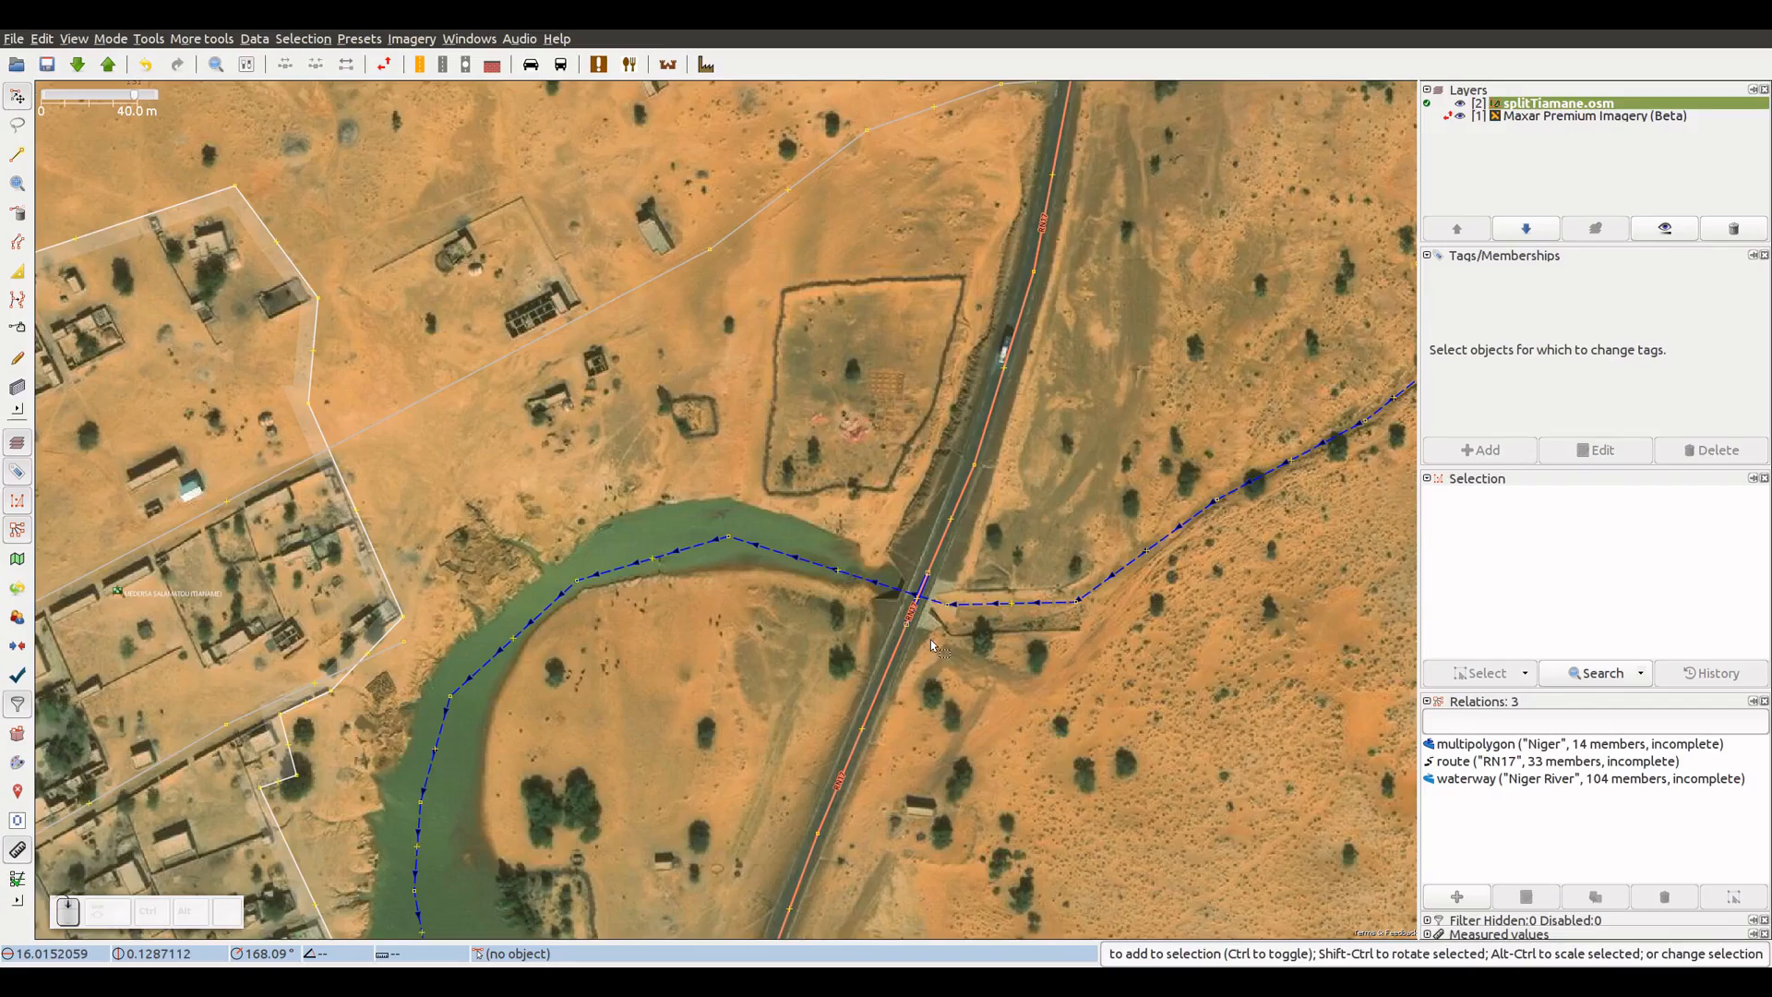
pyautogui.moveTo(681, 745); pyautogui.dragTo(887, 365)
pyautogui.scroll(-4, 888, 366)
pyautogui.scroll(3, 888, 370)
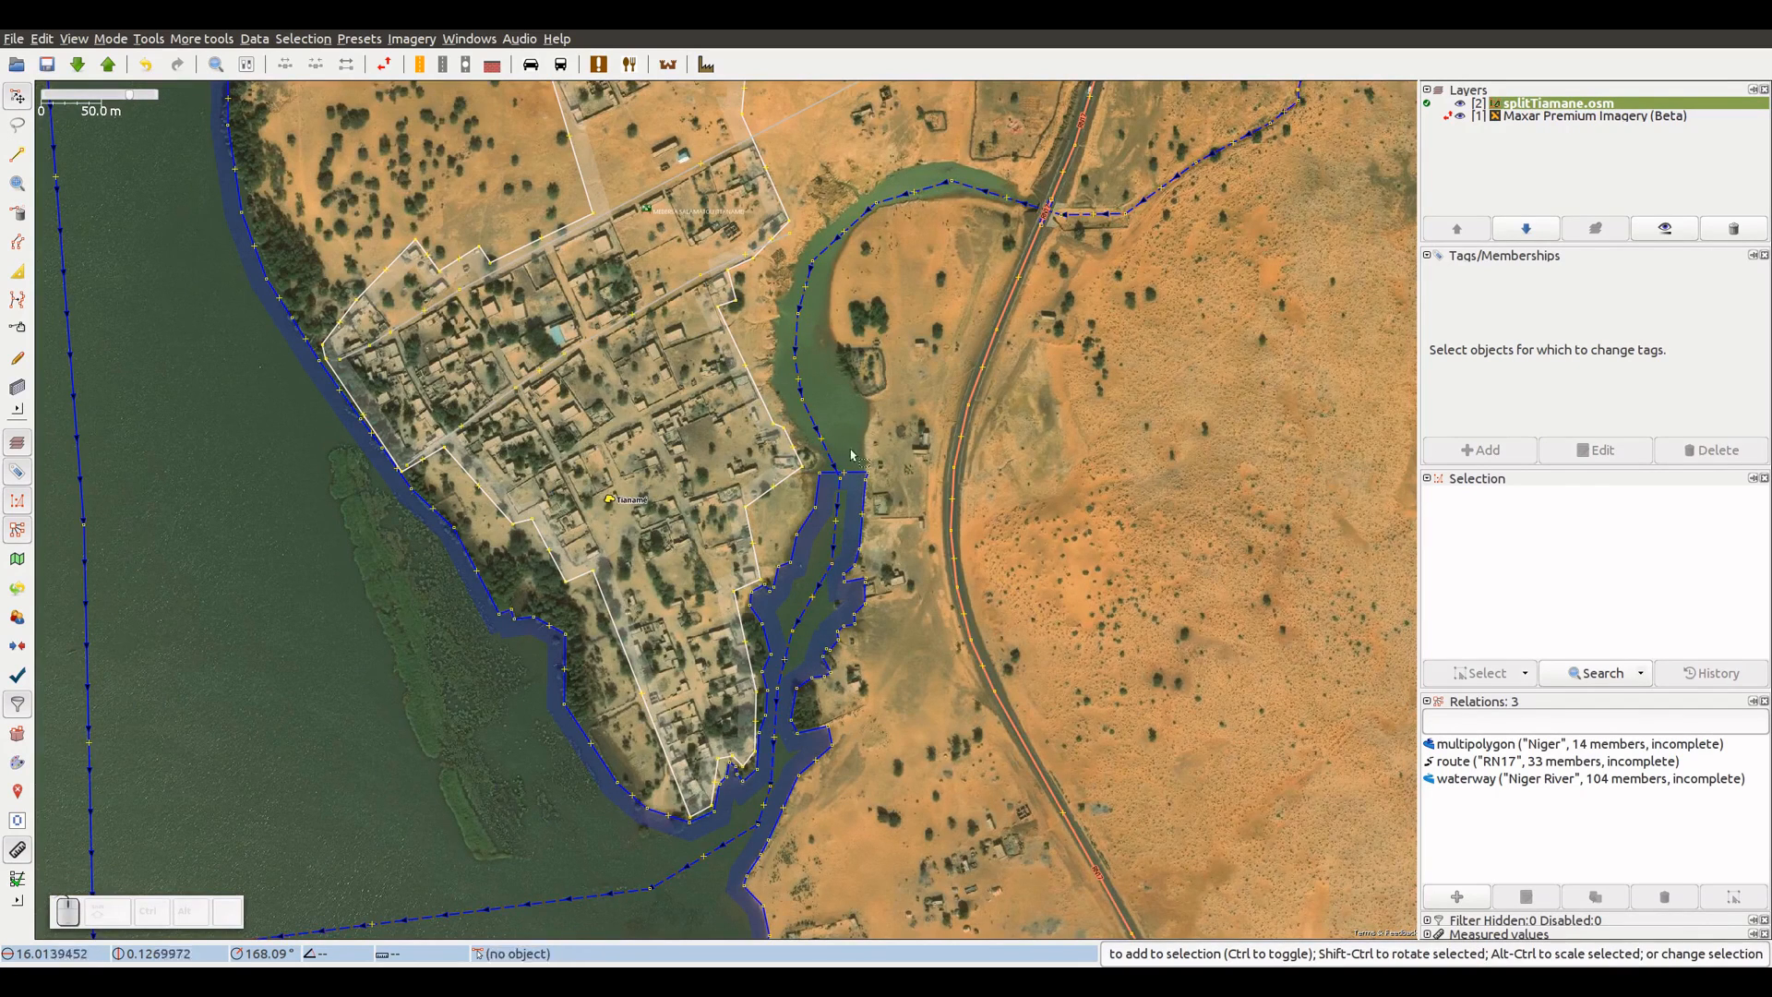
pyautogui.click(868, 473)
pyautogui.click(819, 474)
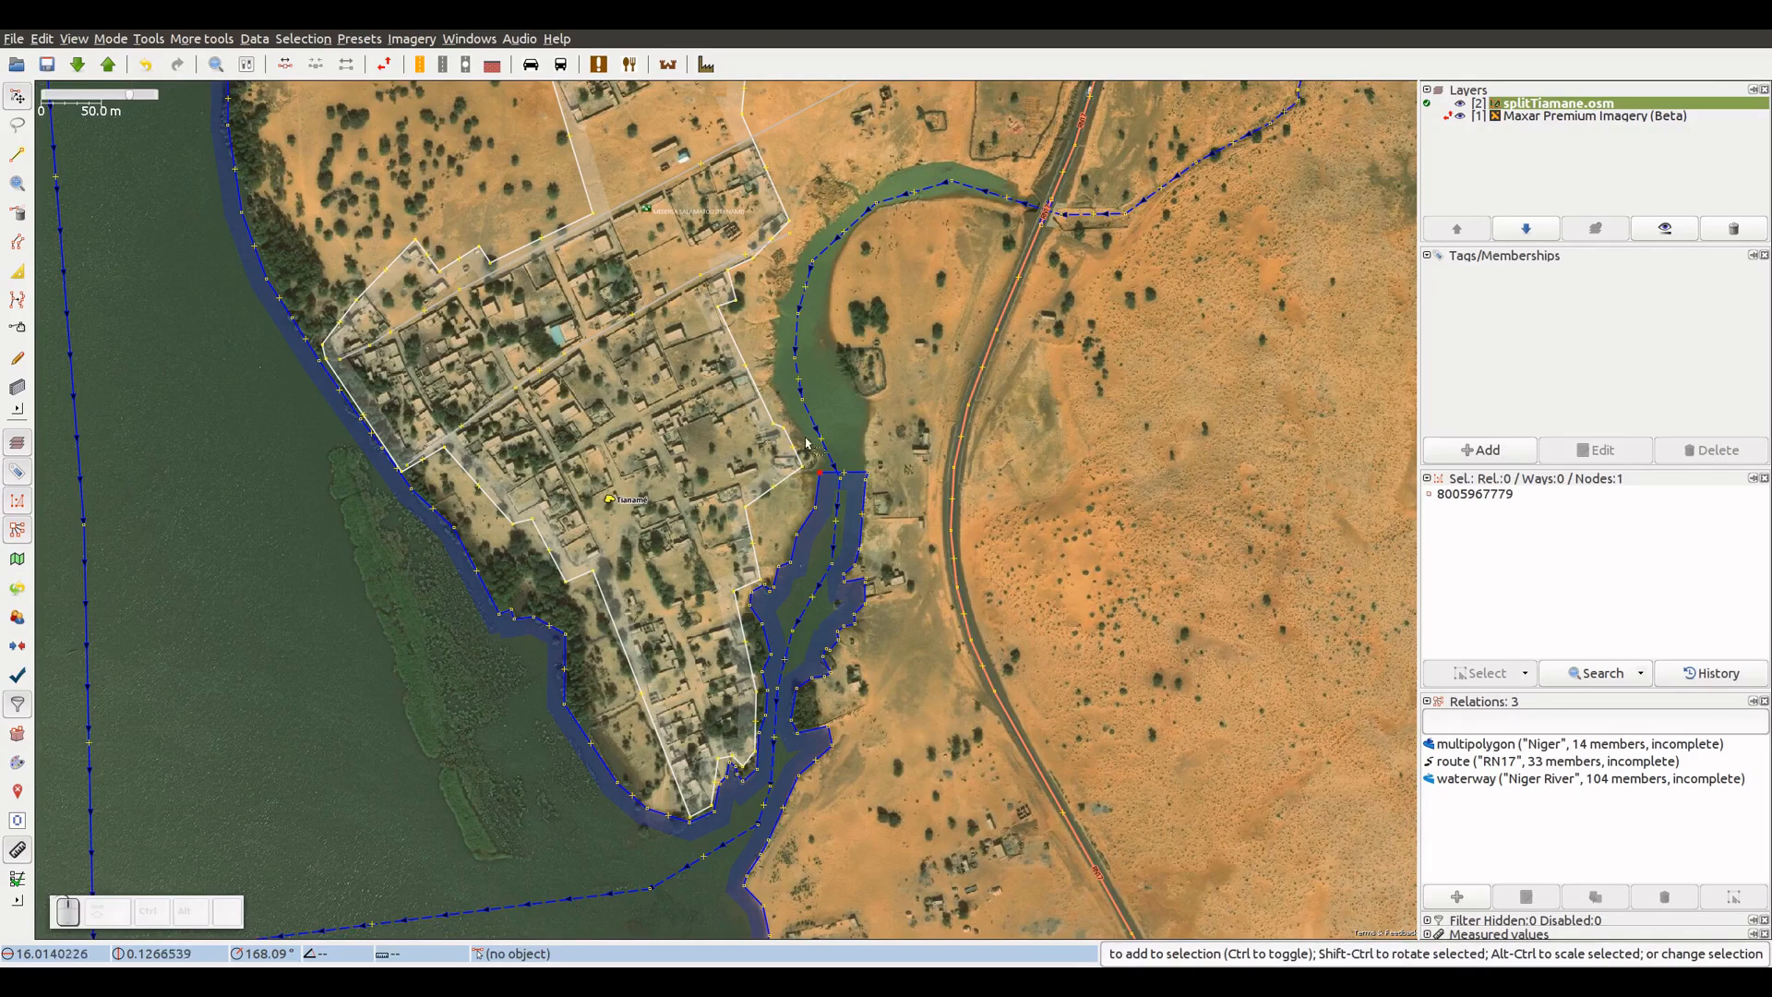
pyautogui.scroll(2, 876, 461)
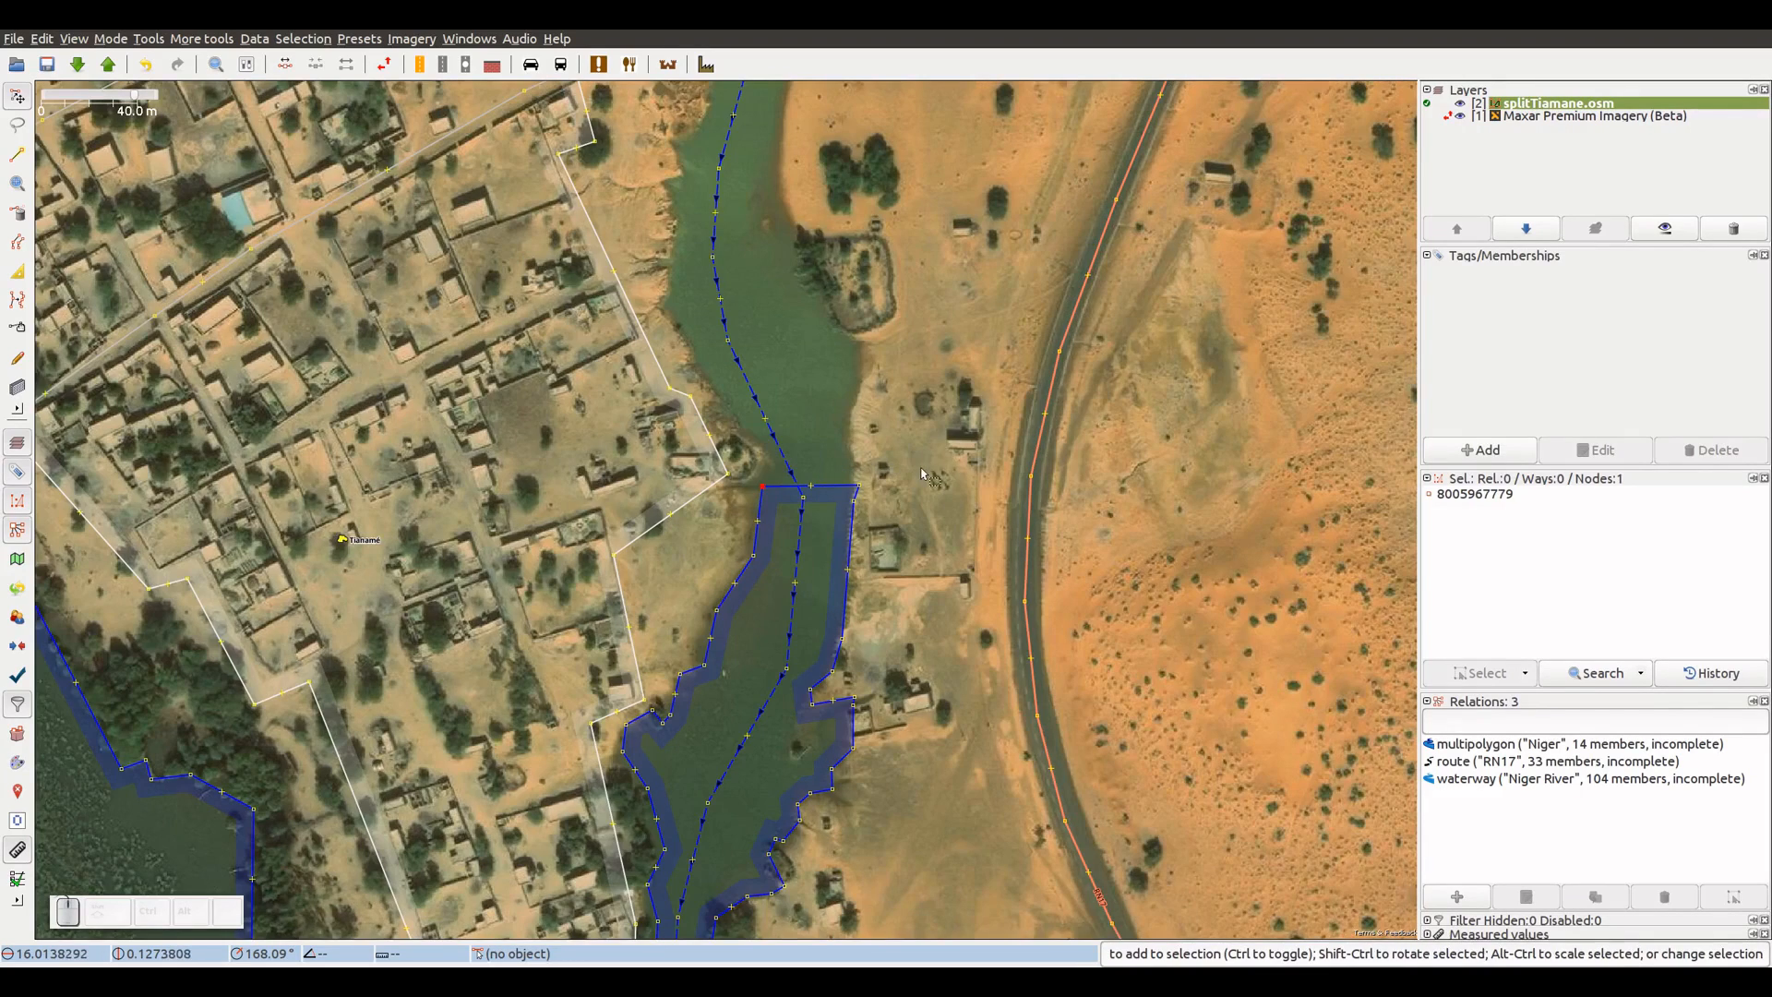
pyautogui.click(923, 473)
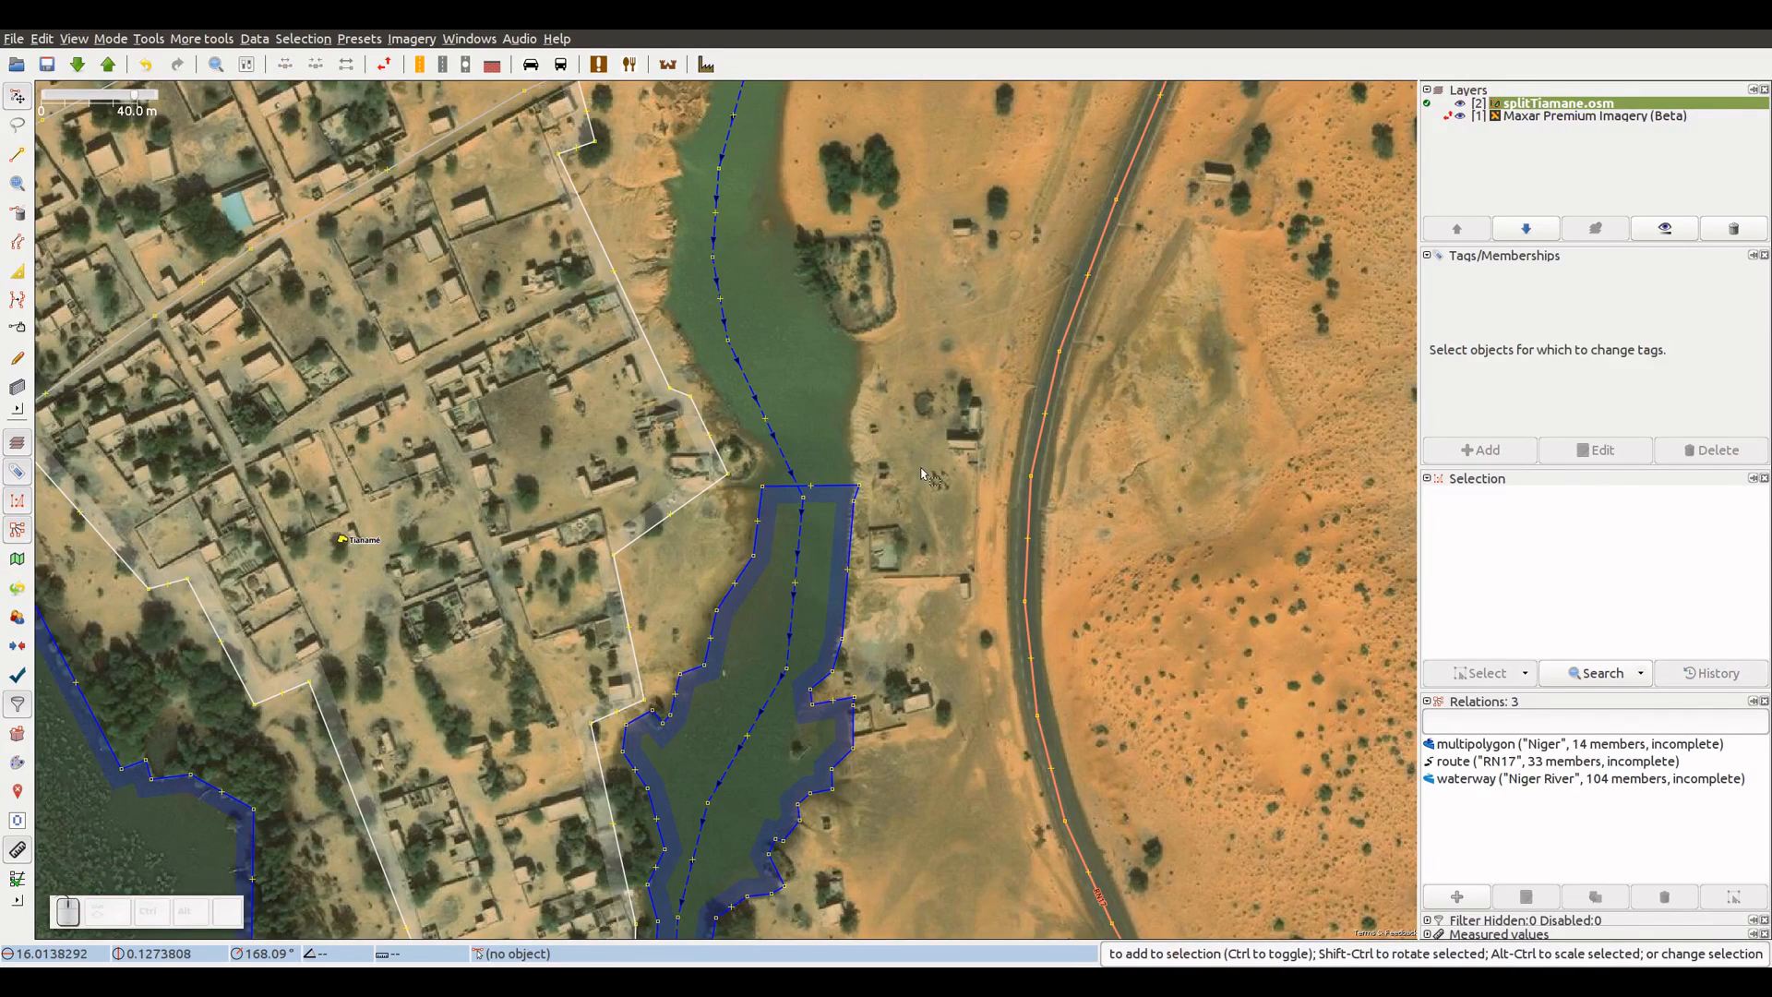
pyautogui.scroll(-3, 921, 476)
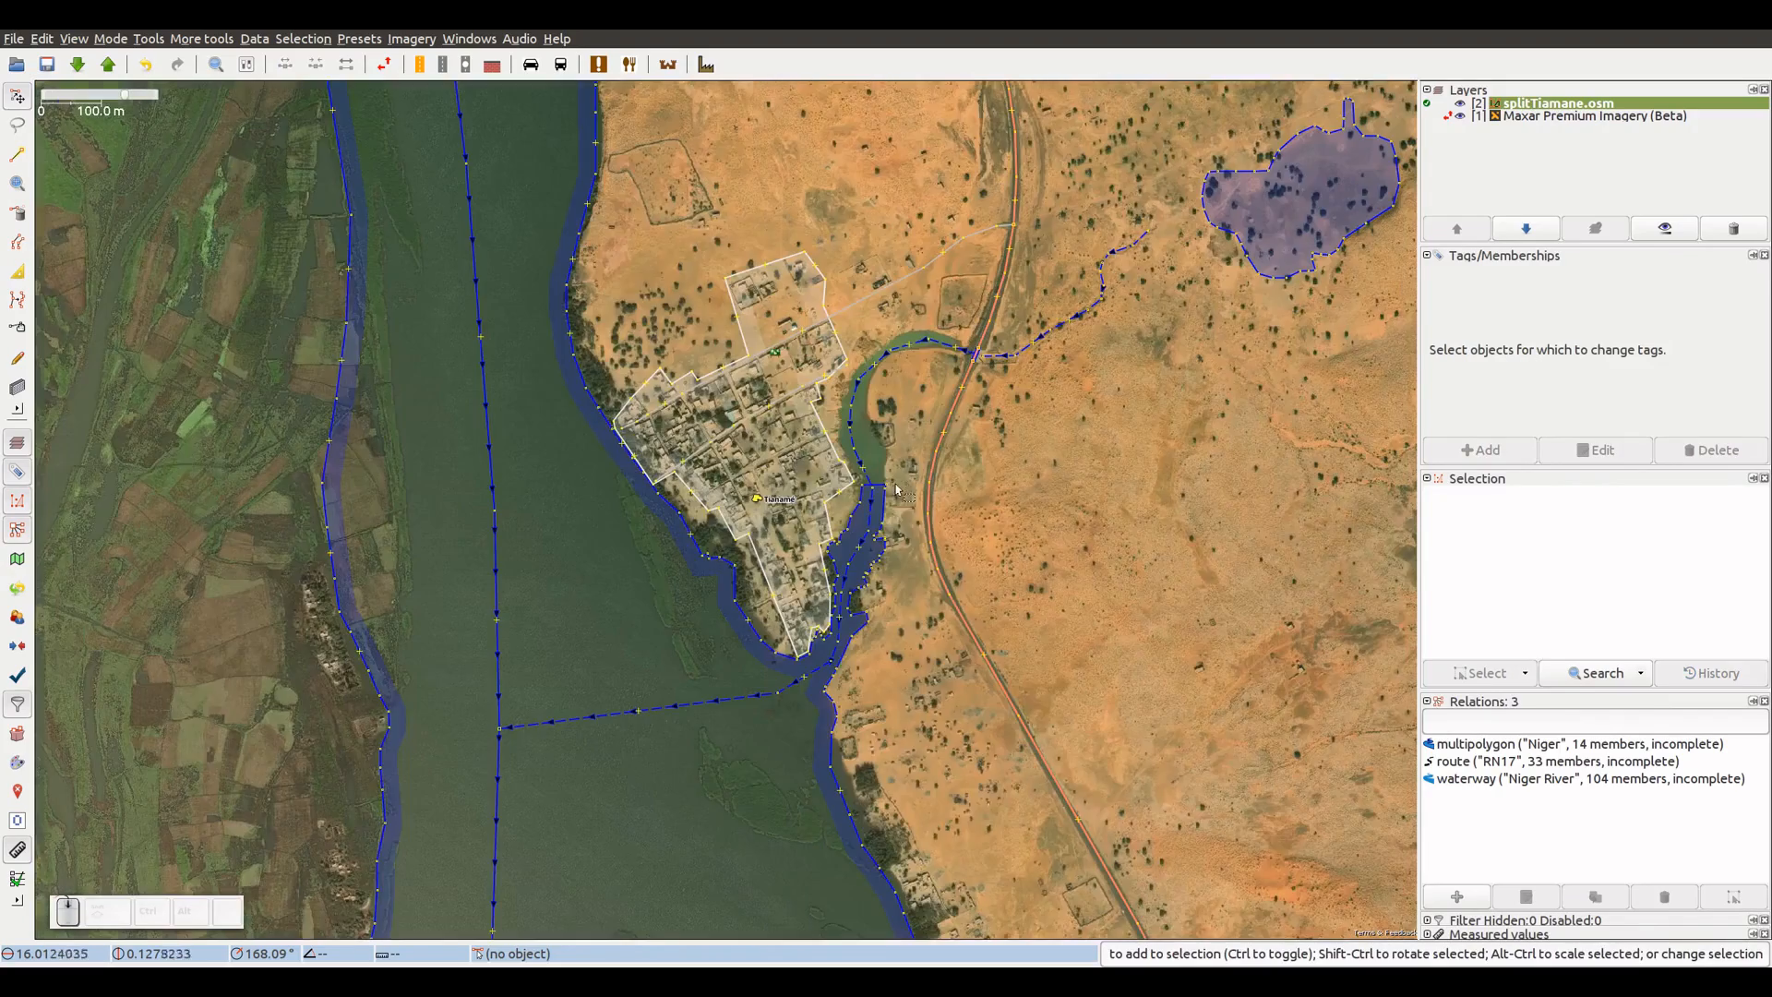
pyautogui.click(888, 514)
pyautogui.scroll(-12, 888, 514)
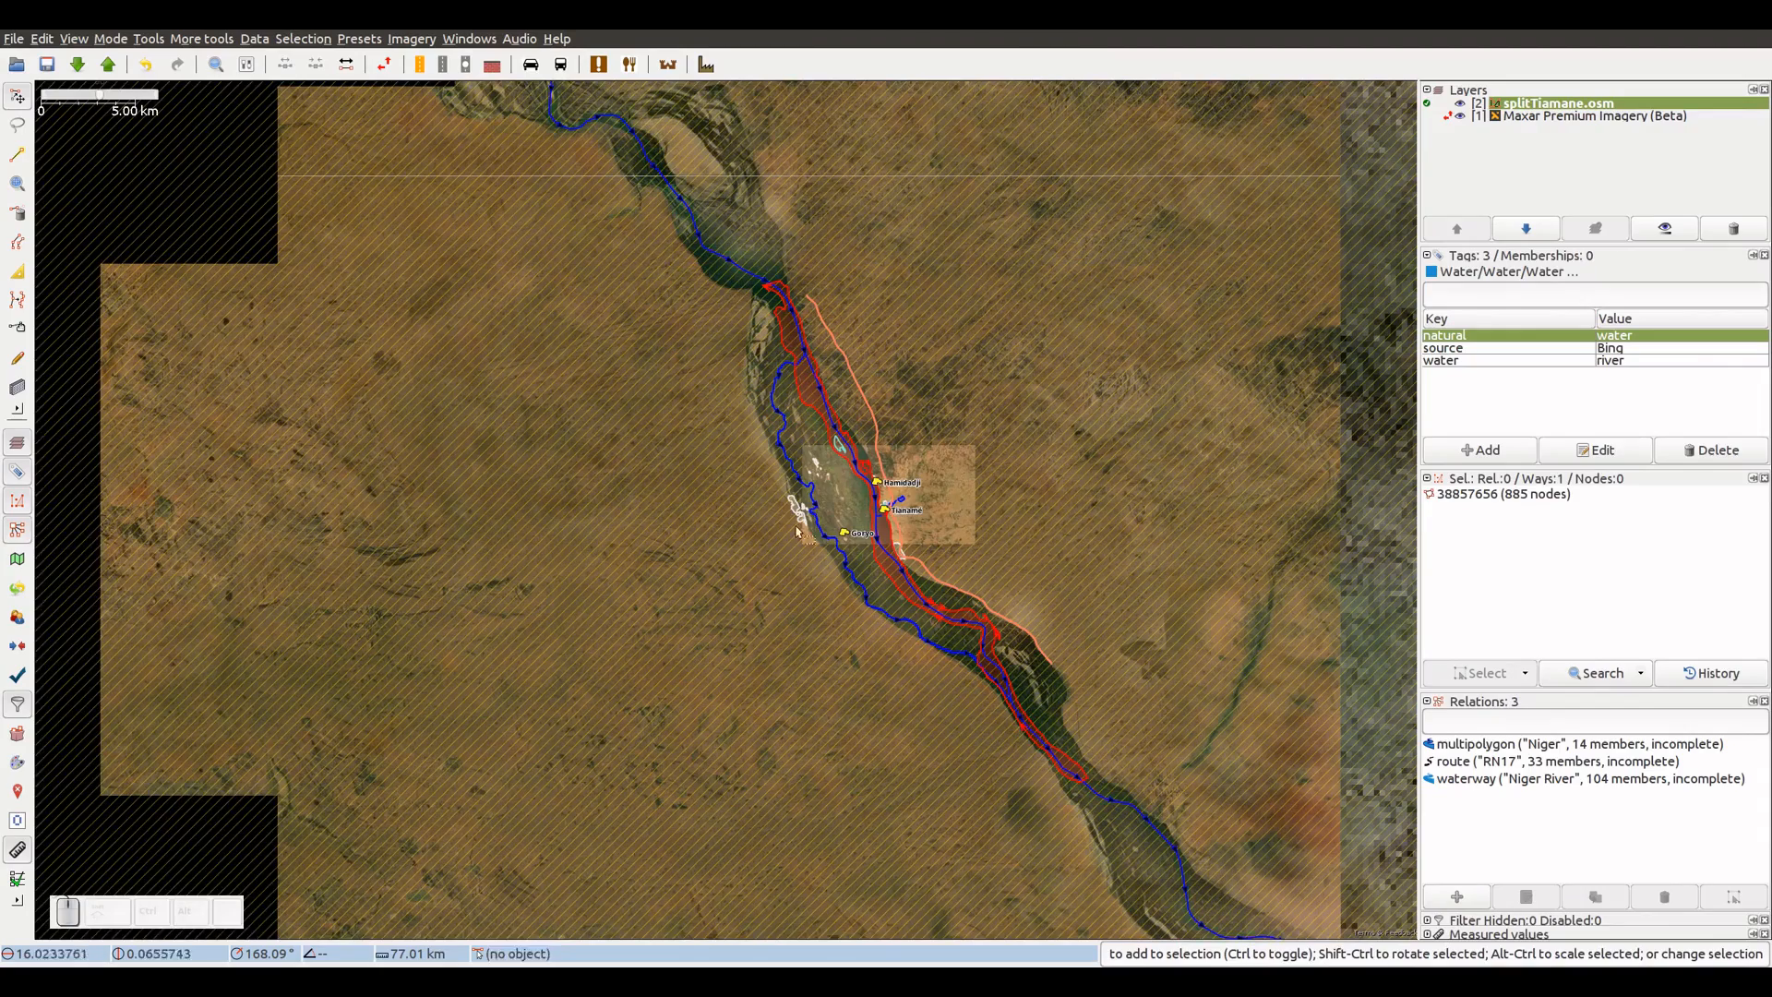
pyautogui.click(1491, 494)
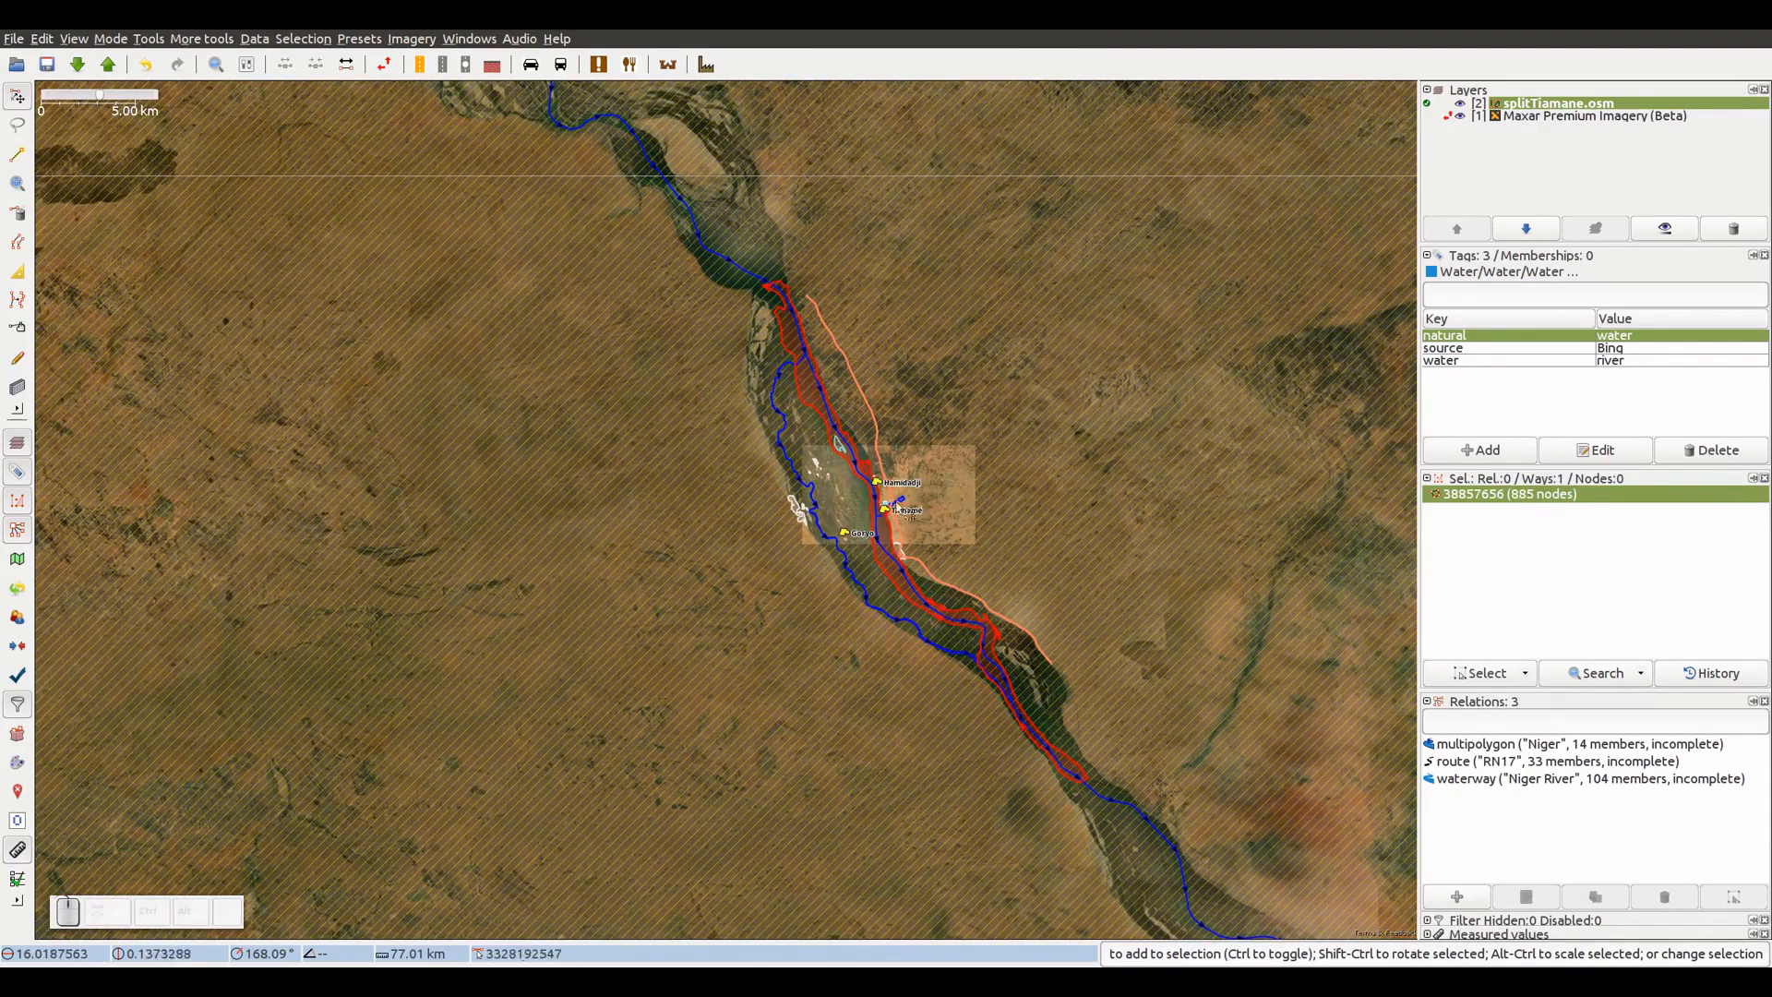
pyautogui.scroll(7, 888, 517)
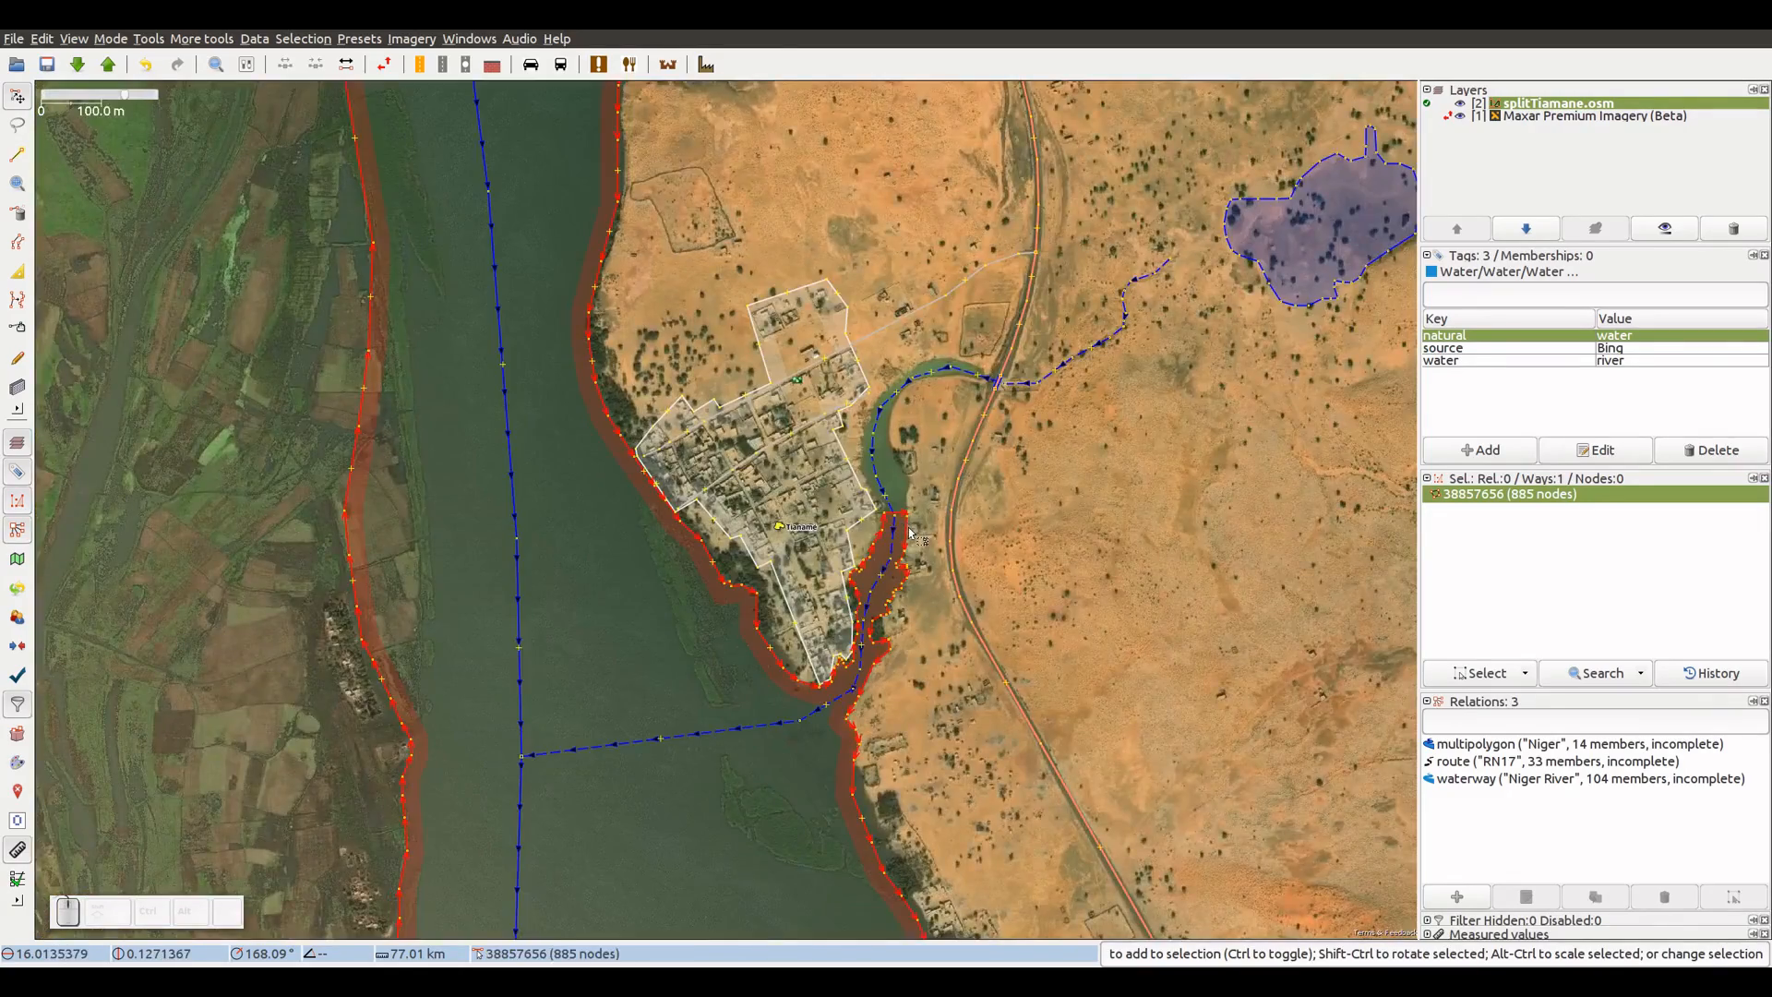
pyautogui.scroll(3, 909, 529)
# - Split the closed river area at its two corner nodes across the inlet, letting the 885-node segment keep the history
pyautogui.click(909, 528)
pyautogui.scroll(2, 920, 509)
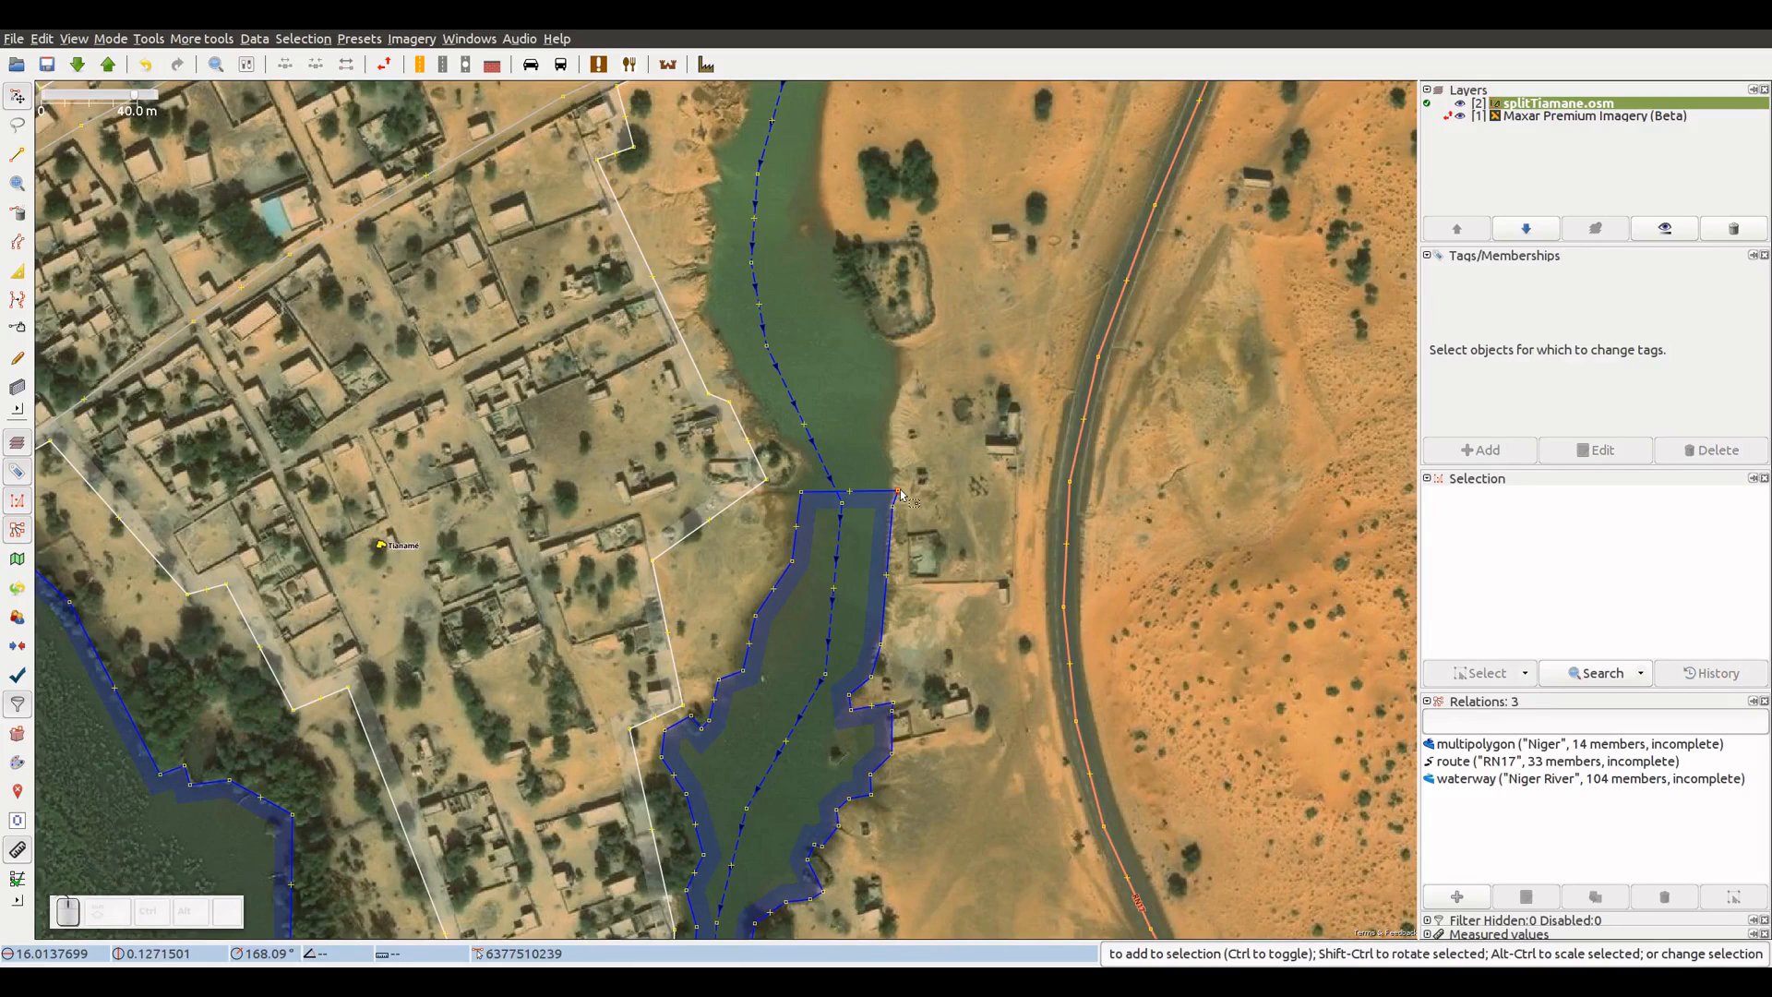
pyautogui.click(893, 492)
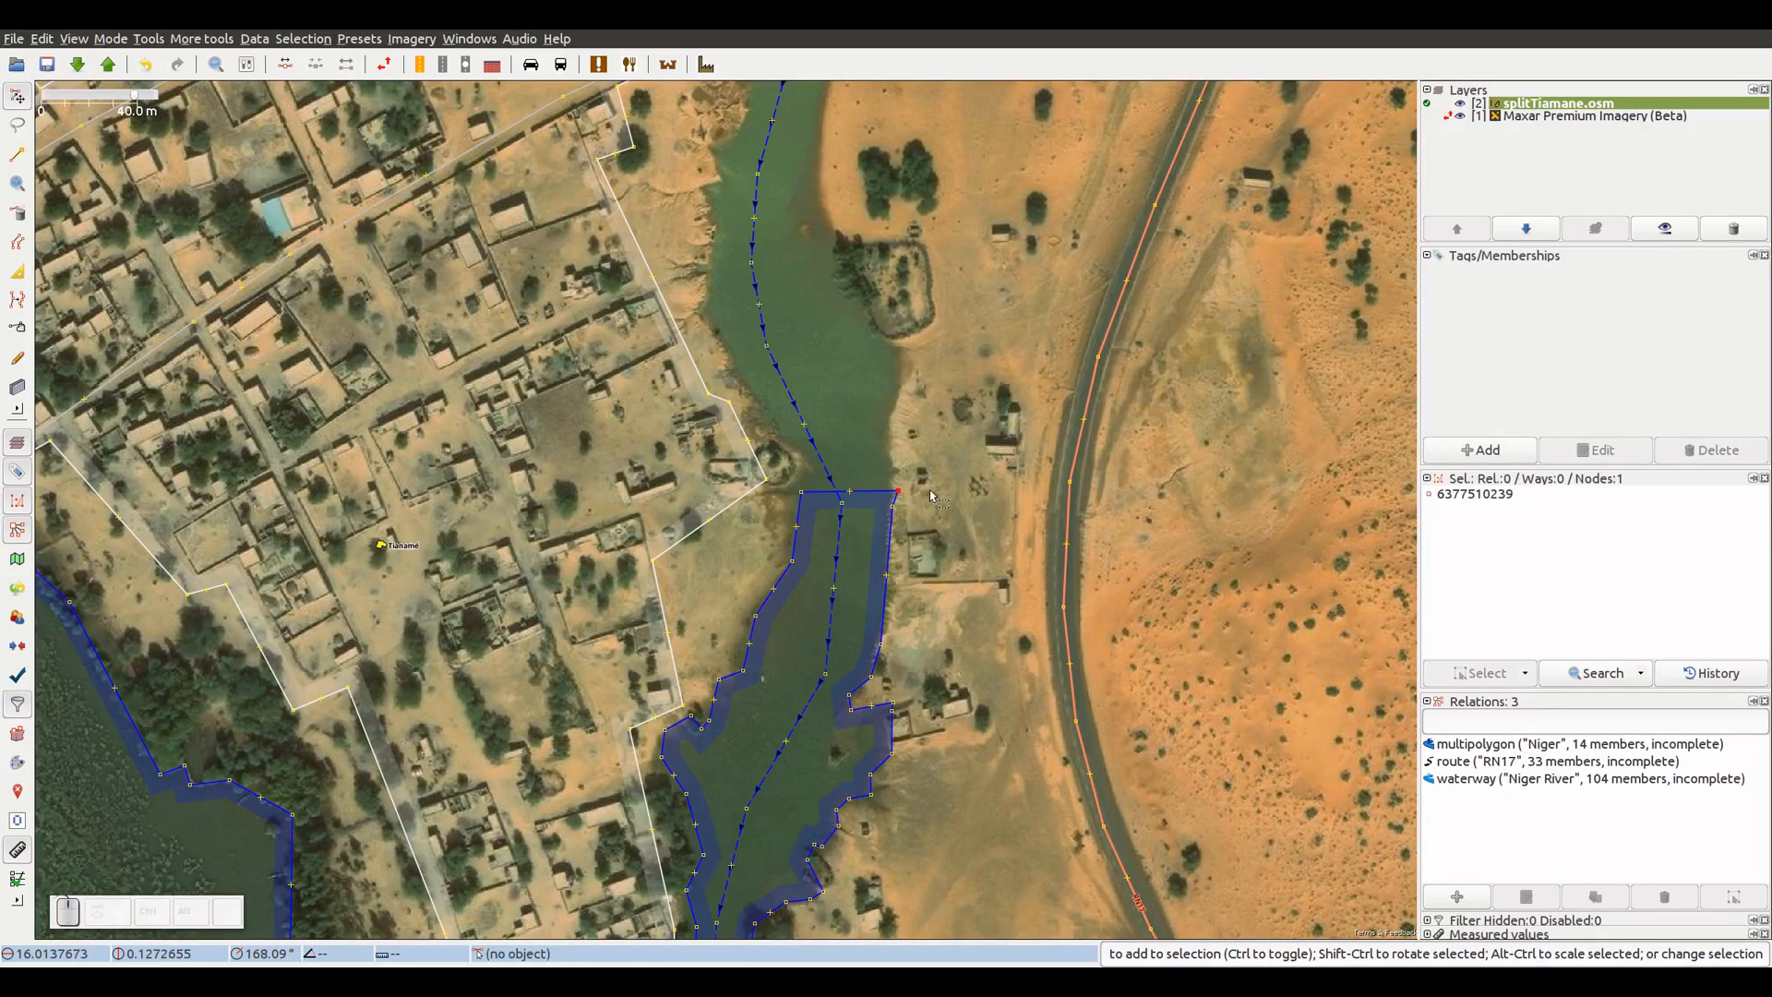
pyautogui.press('p')
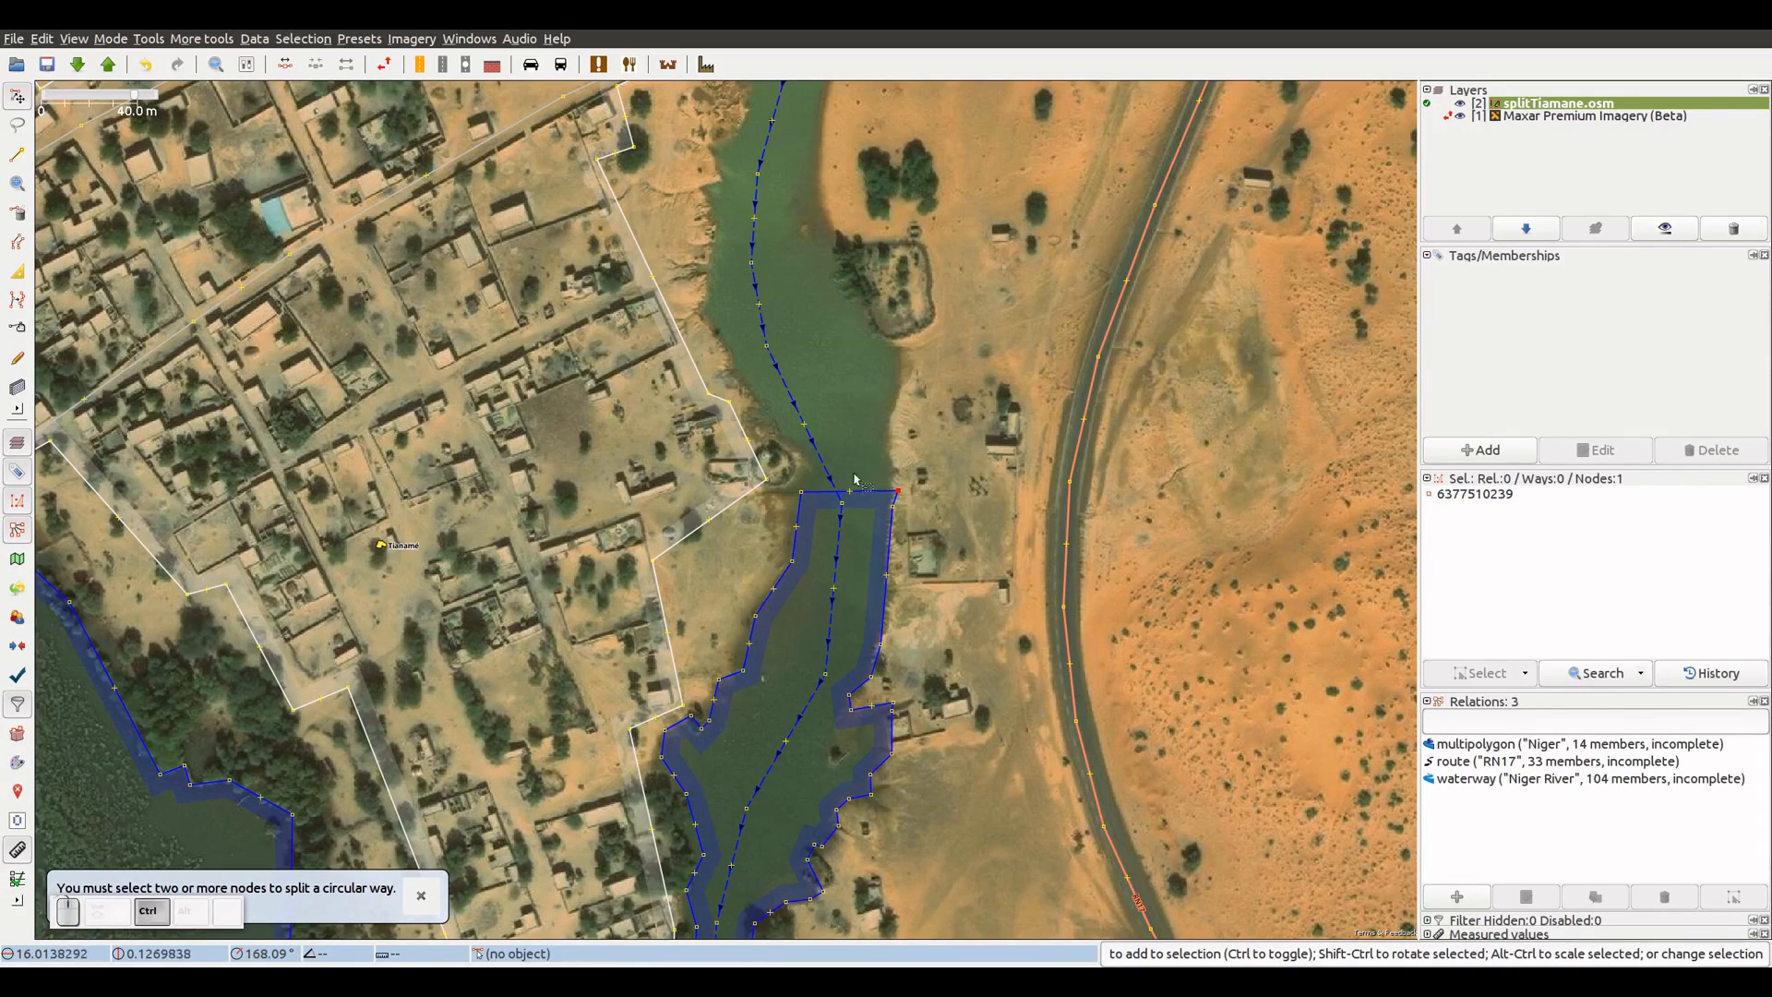
pyautogui.keyDown('ctrl'); pyautogui.click(800, 492); pyautogui.keyUp('ctrl')
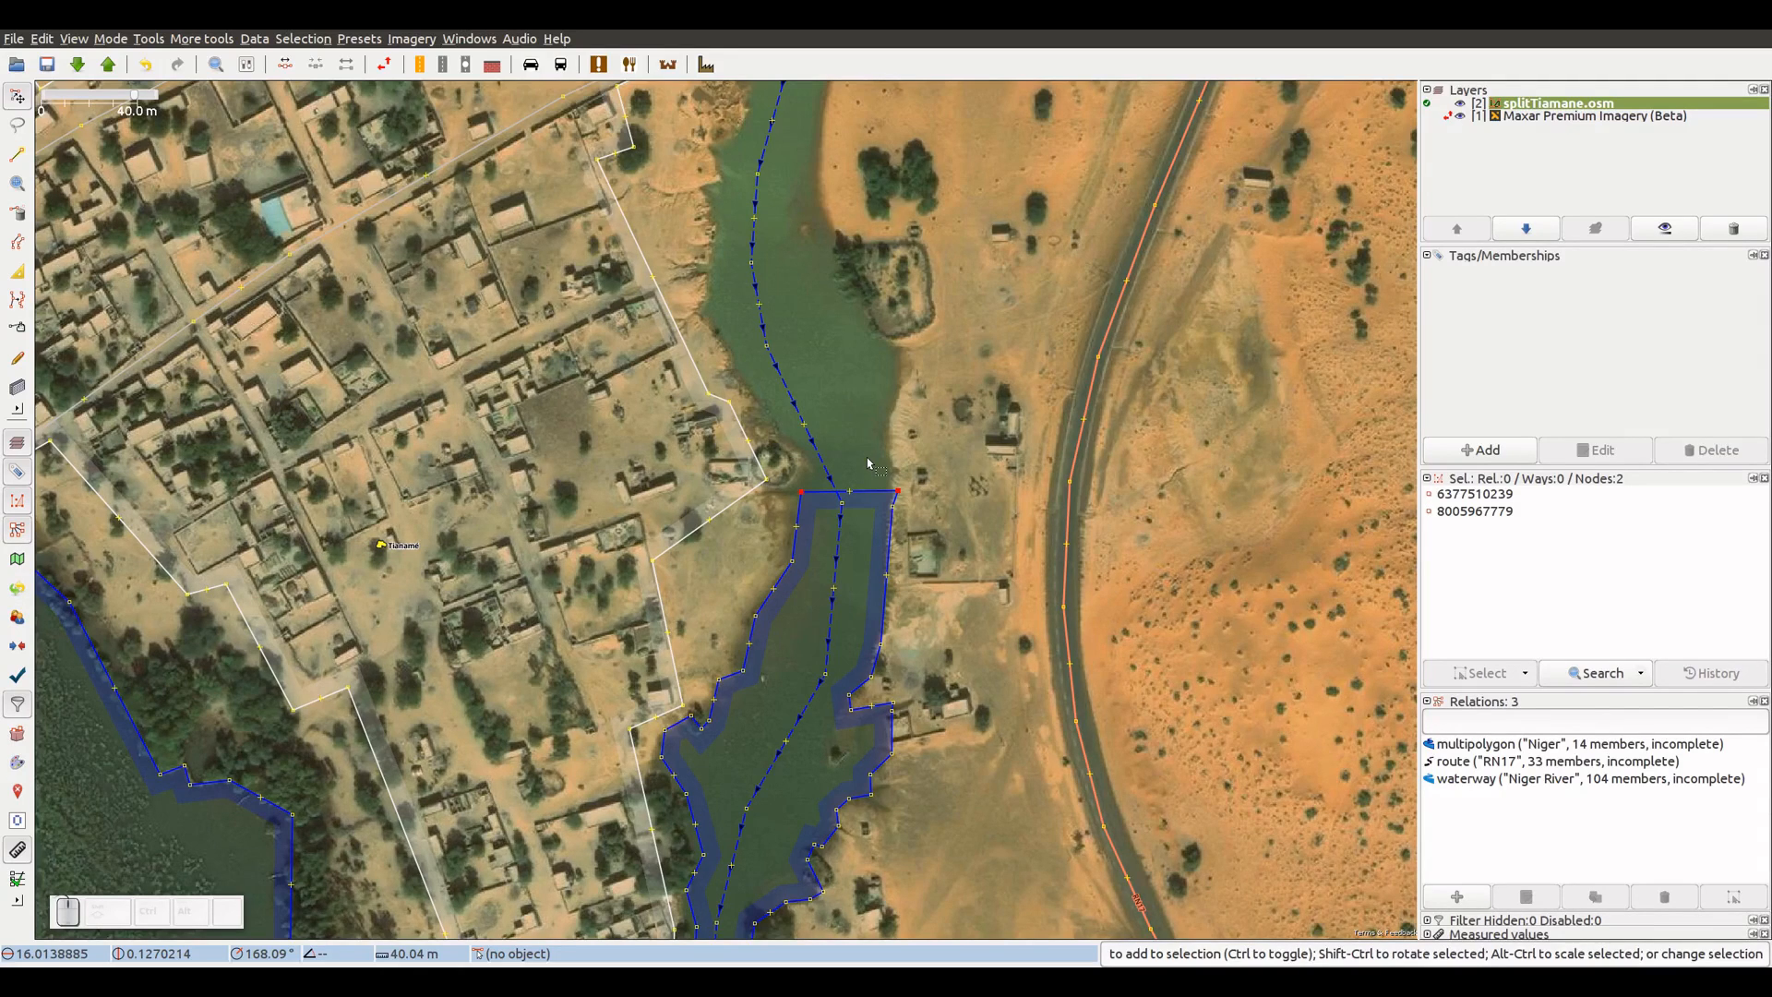
pyautogui.press('p')
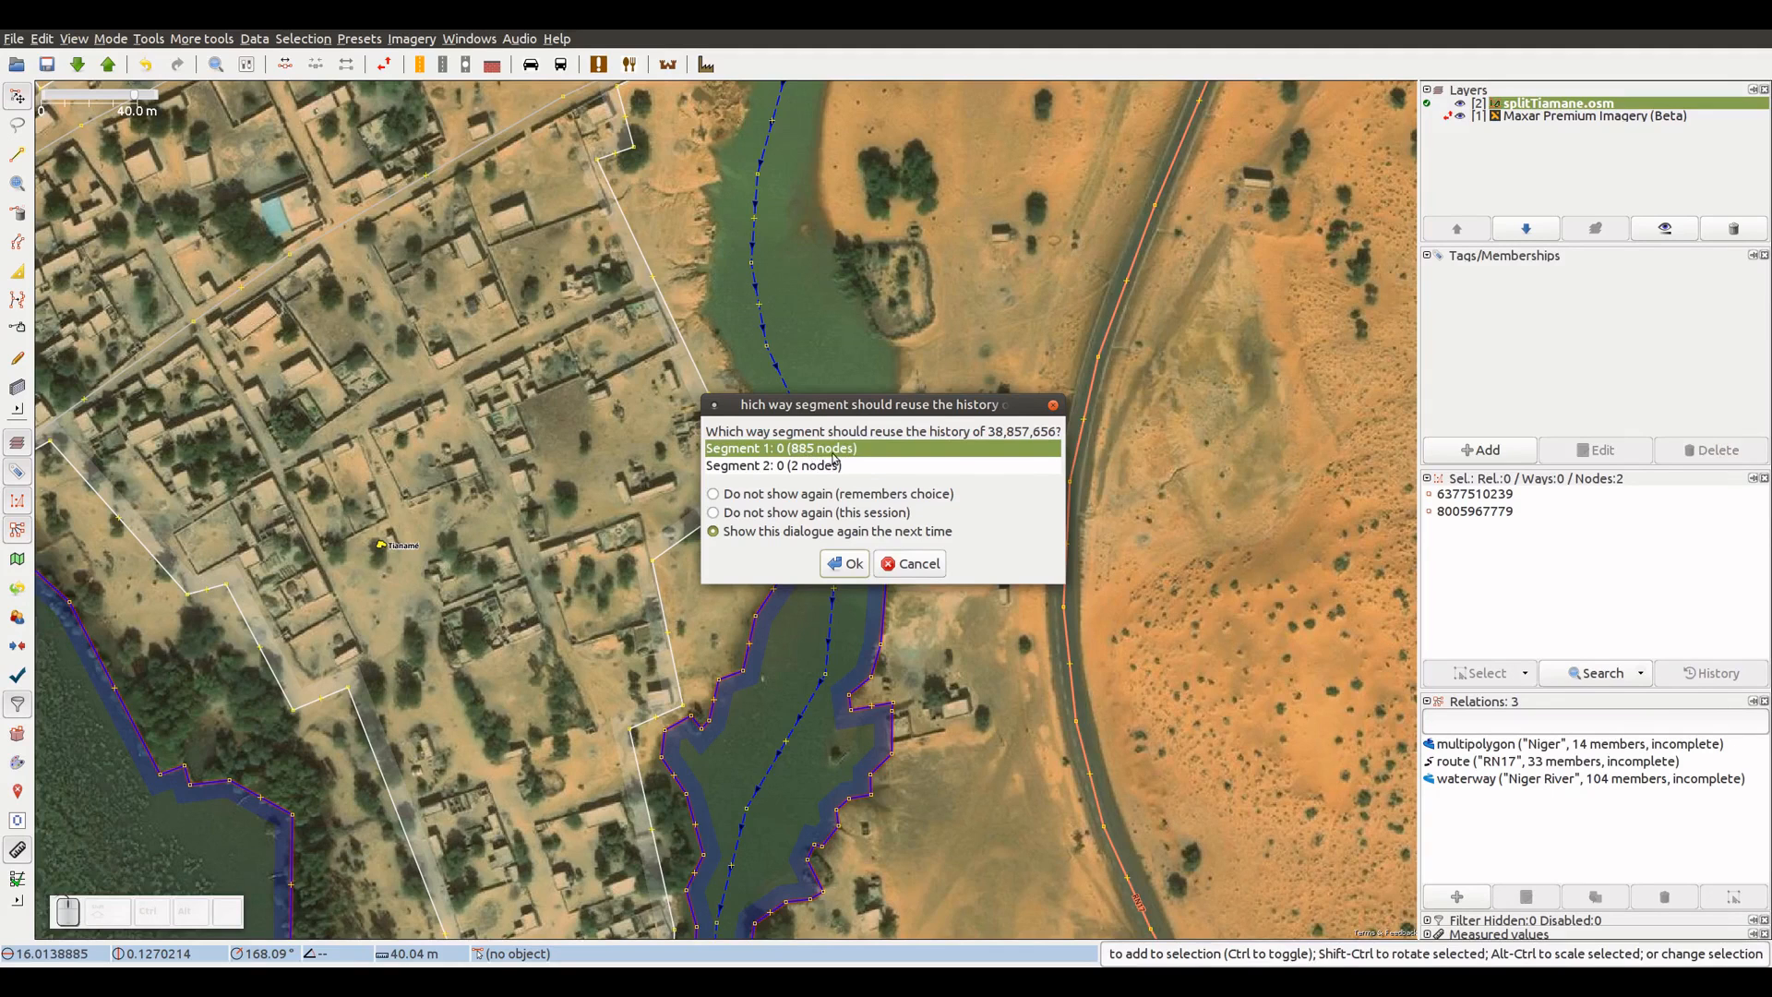
pyautogui.click(845, 564)
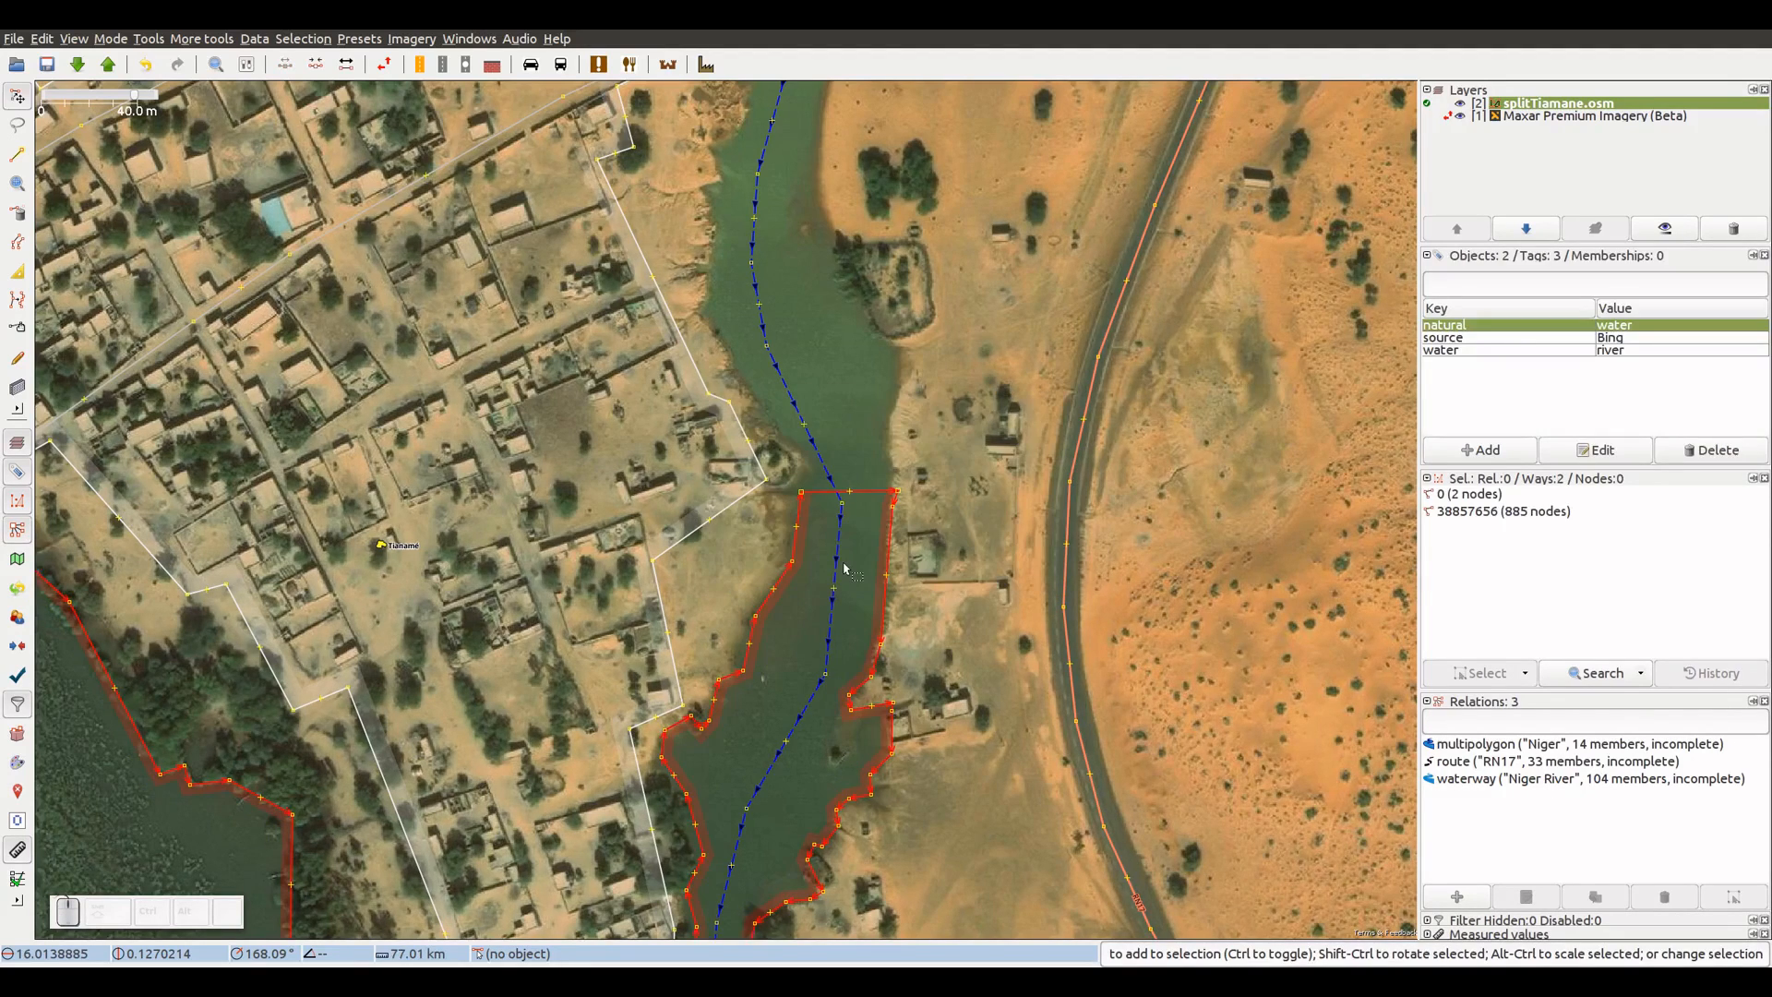
# - Check the riverbank outline and the short line across the inlet as separate ways
pyautogui.click(958, 550)
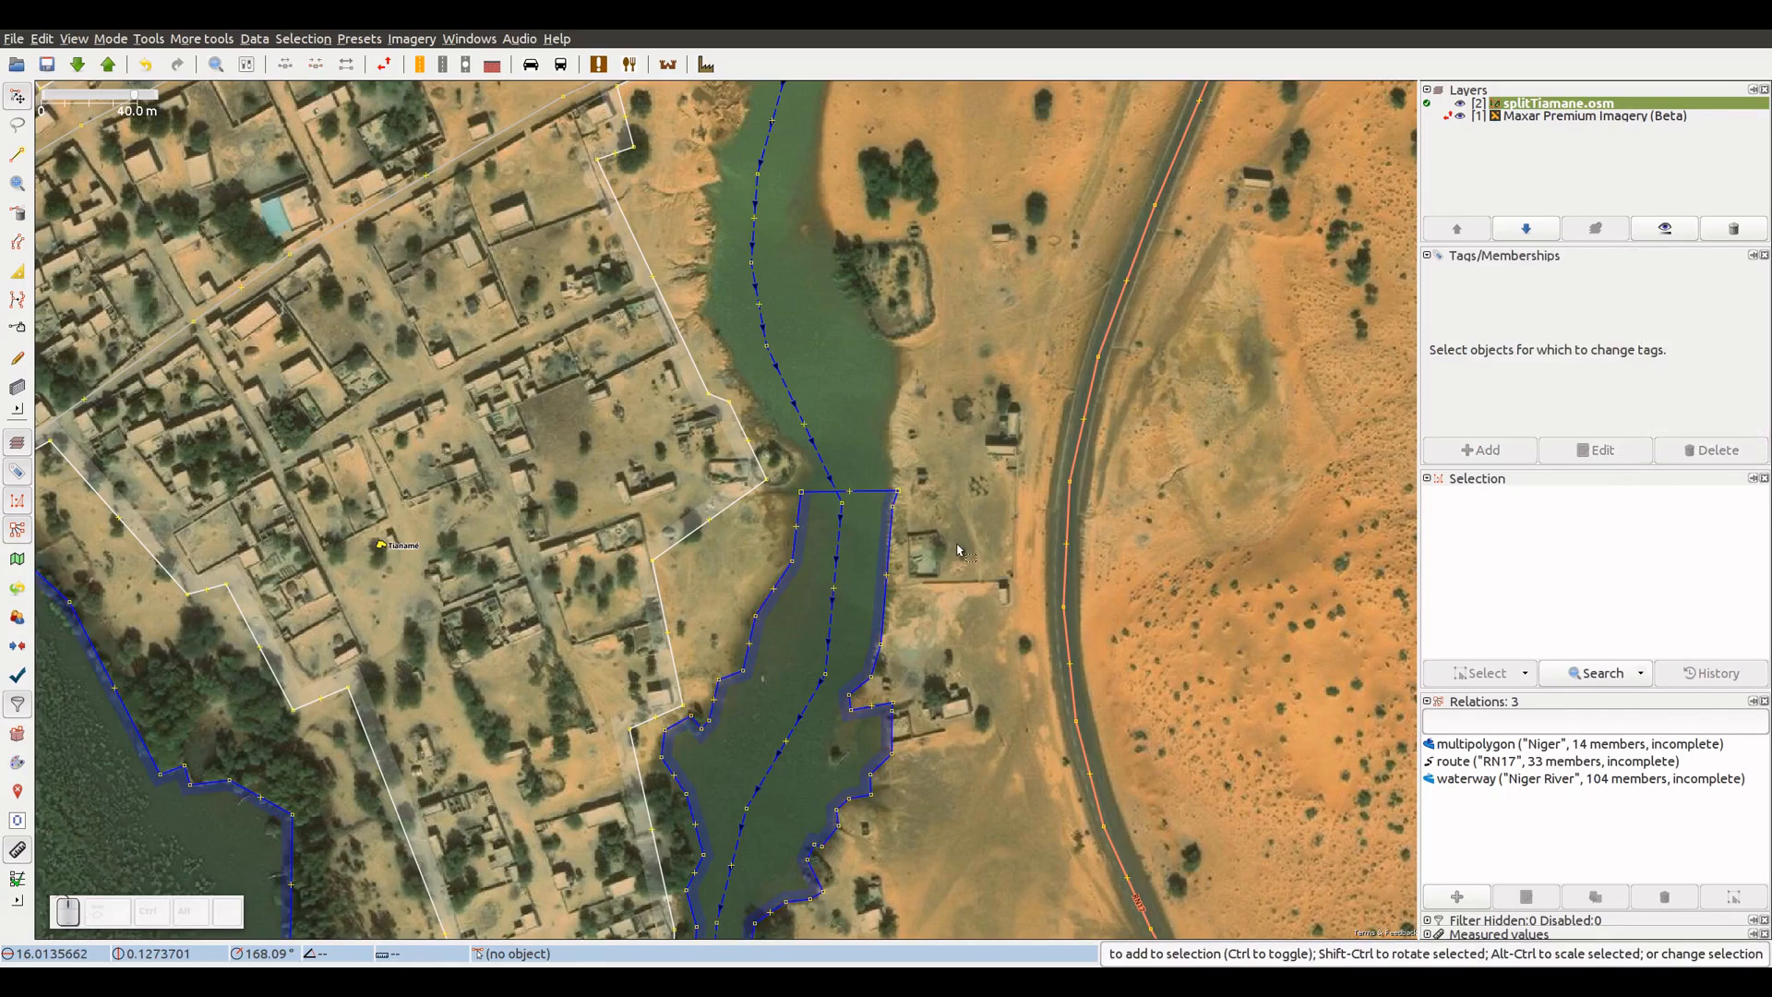
pyautogui.click(893, 546)
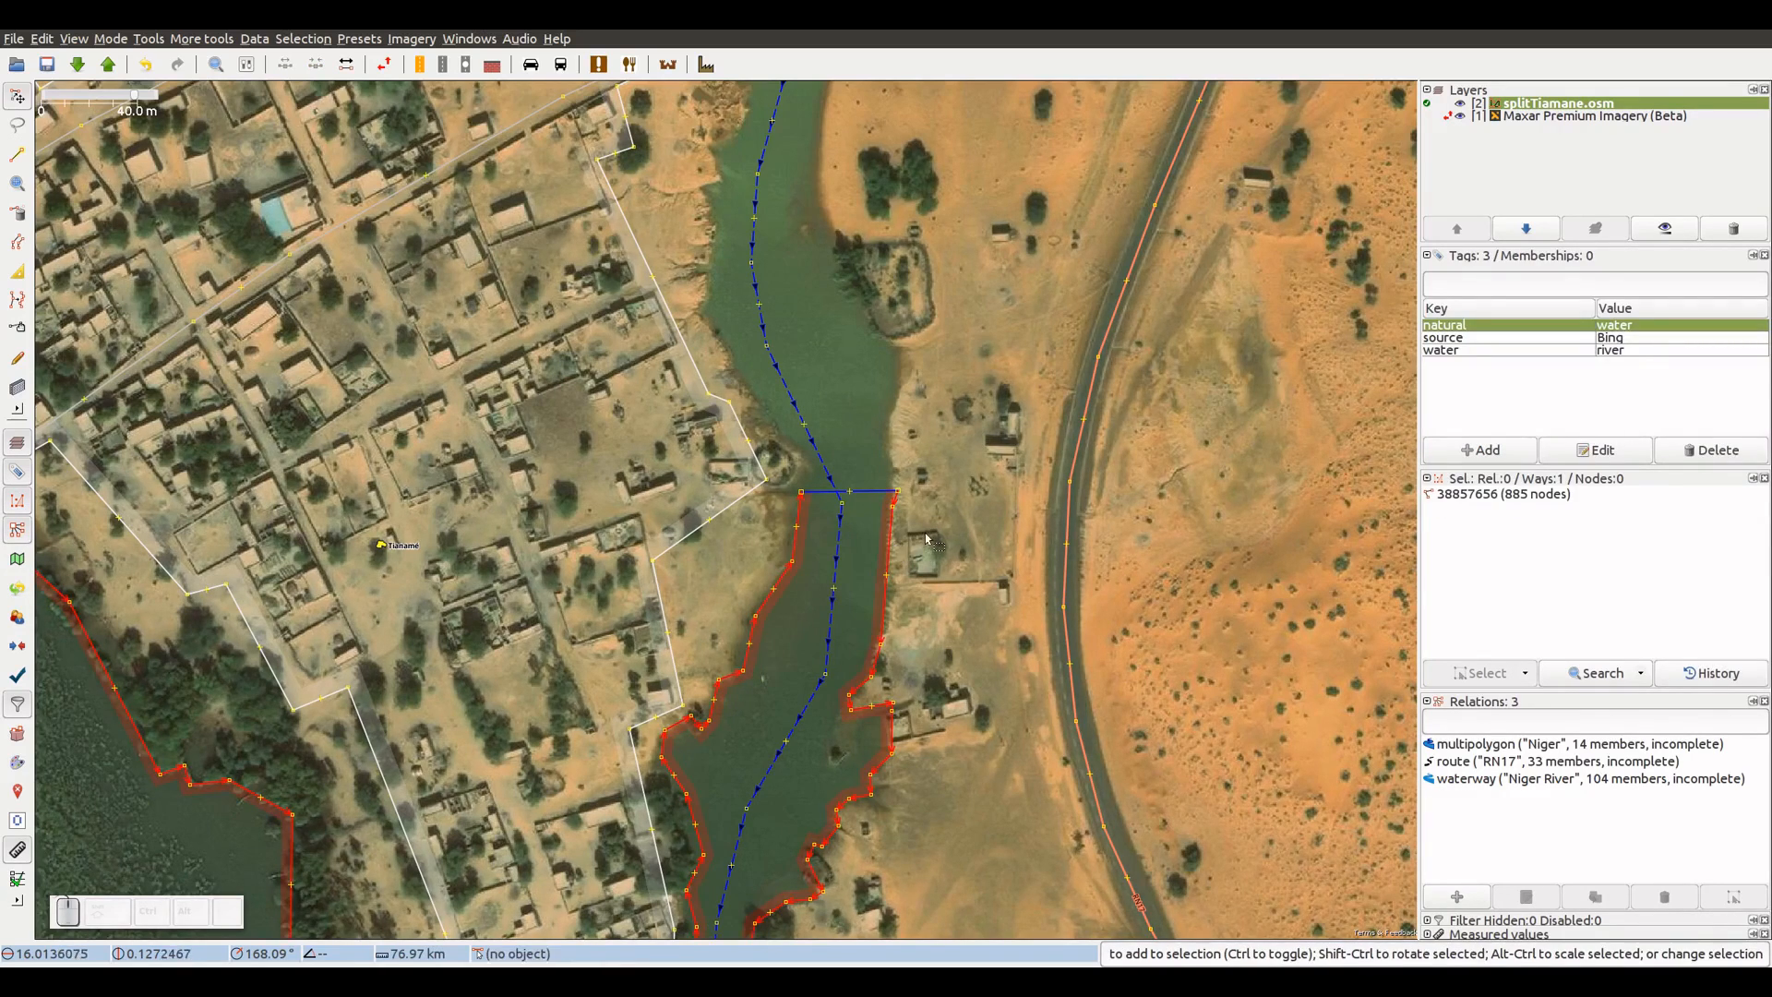
pyautogui.click(925, 540)
pyautogui.click(872, 495)
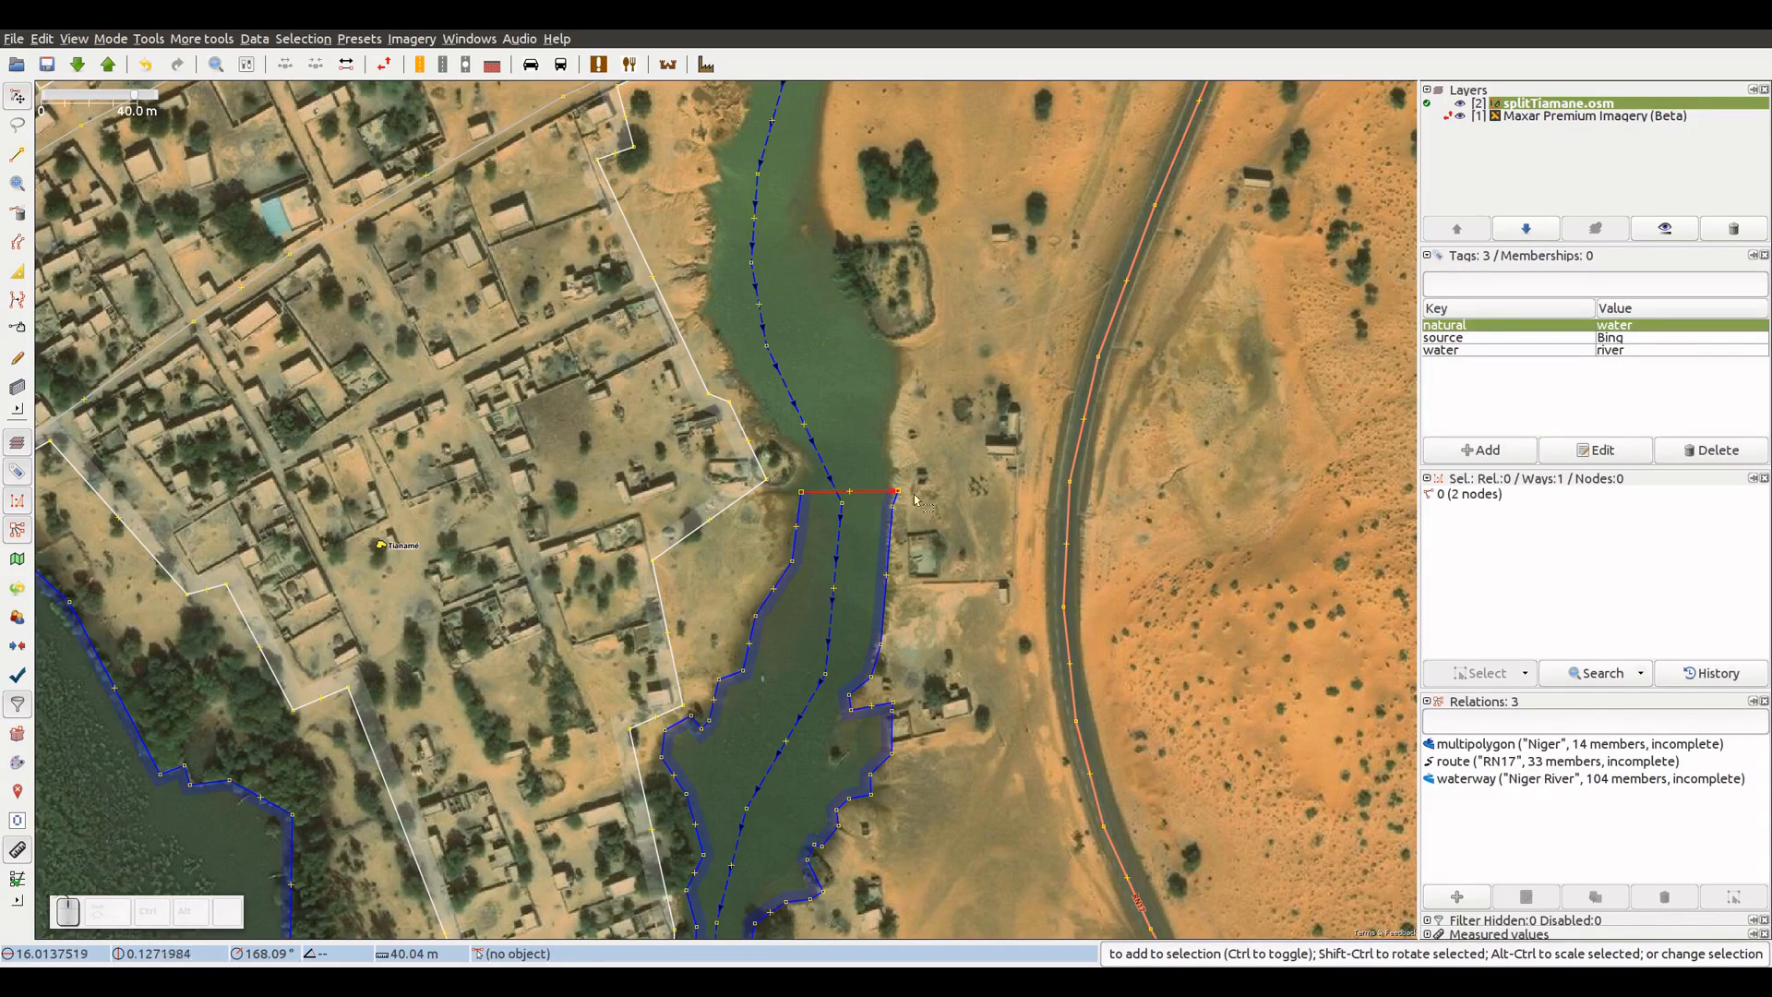
# - Delete the 2-node way that closes the river area across the inlet
pyautogui.click(900, 439)
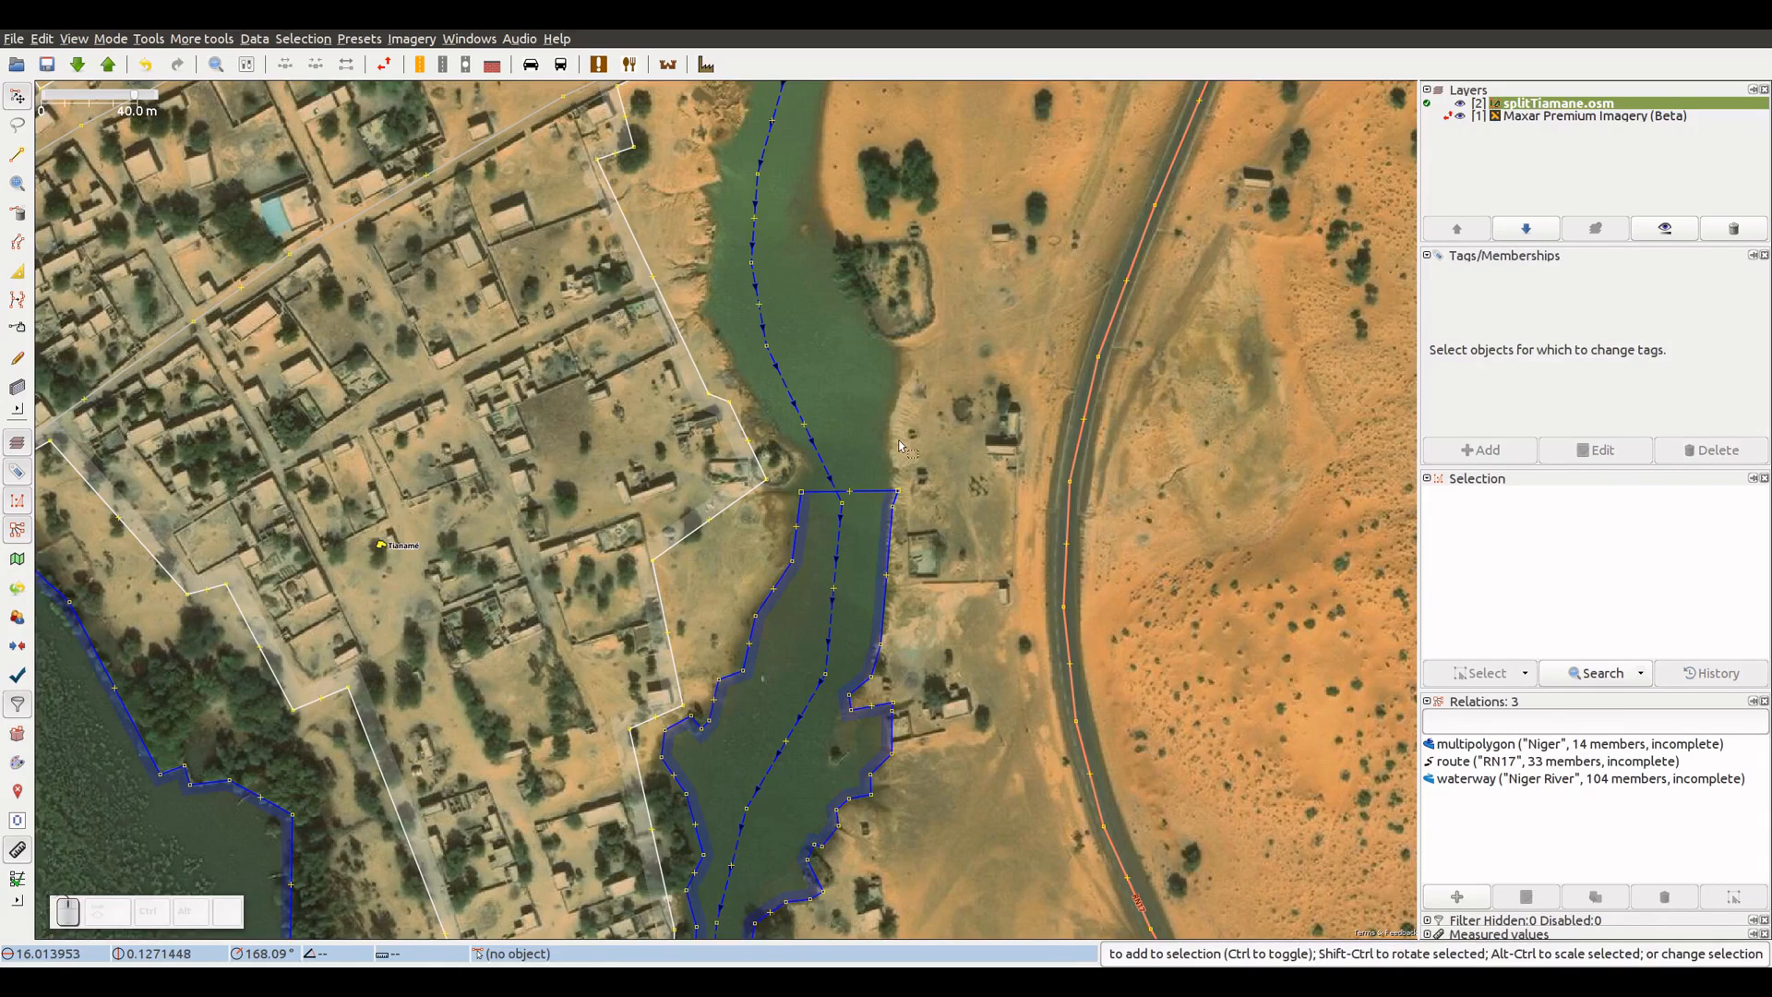
pyautogui.click(882, 491)
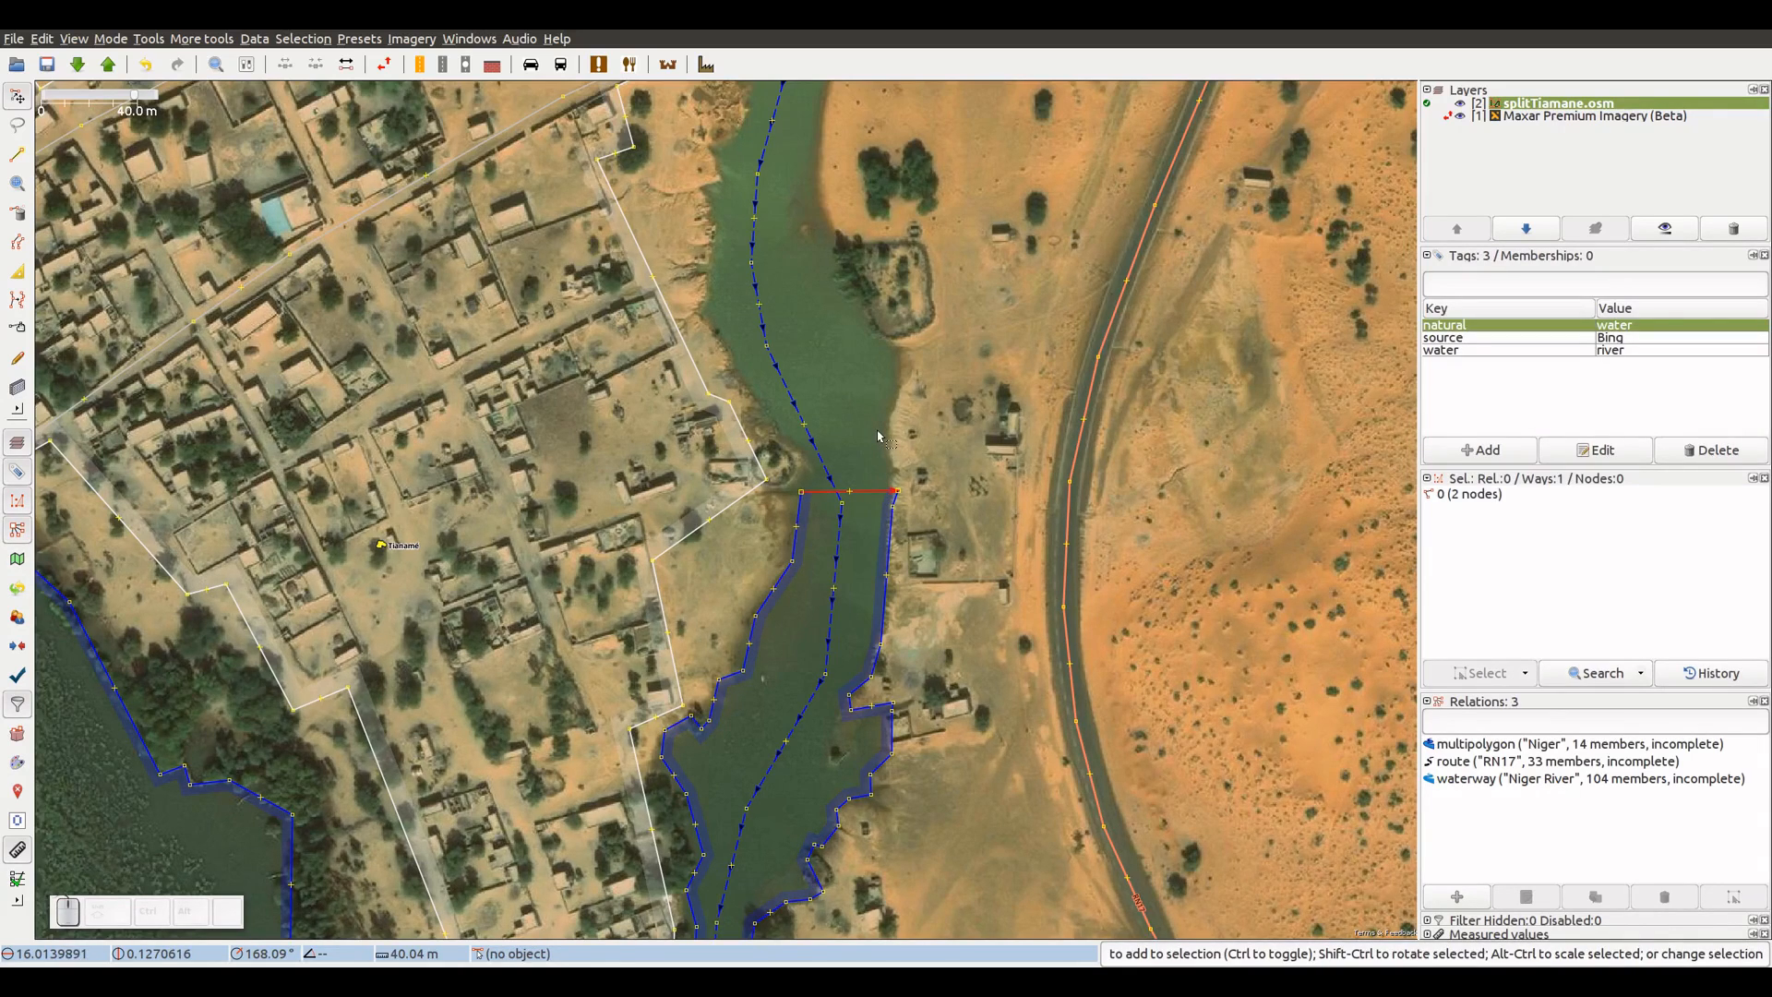
pyautogui.press('Delete')
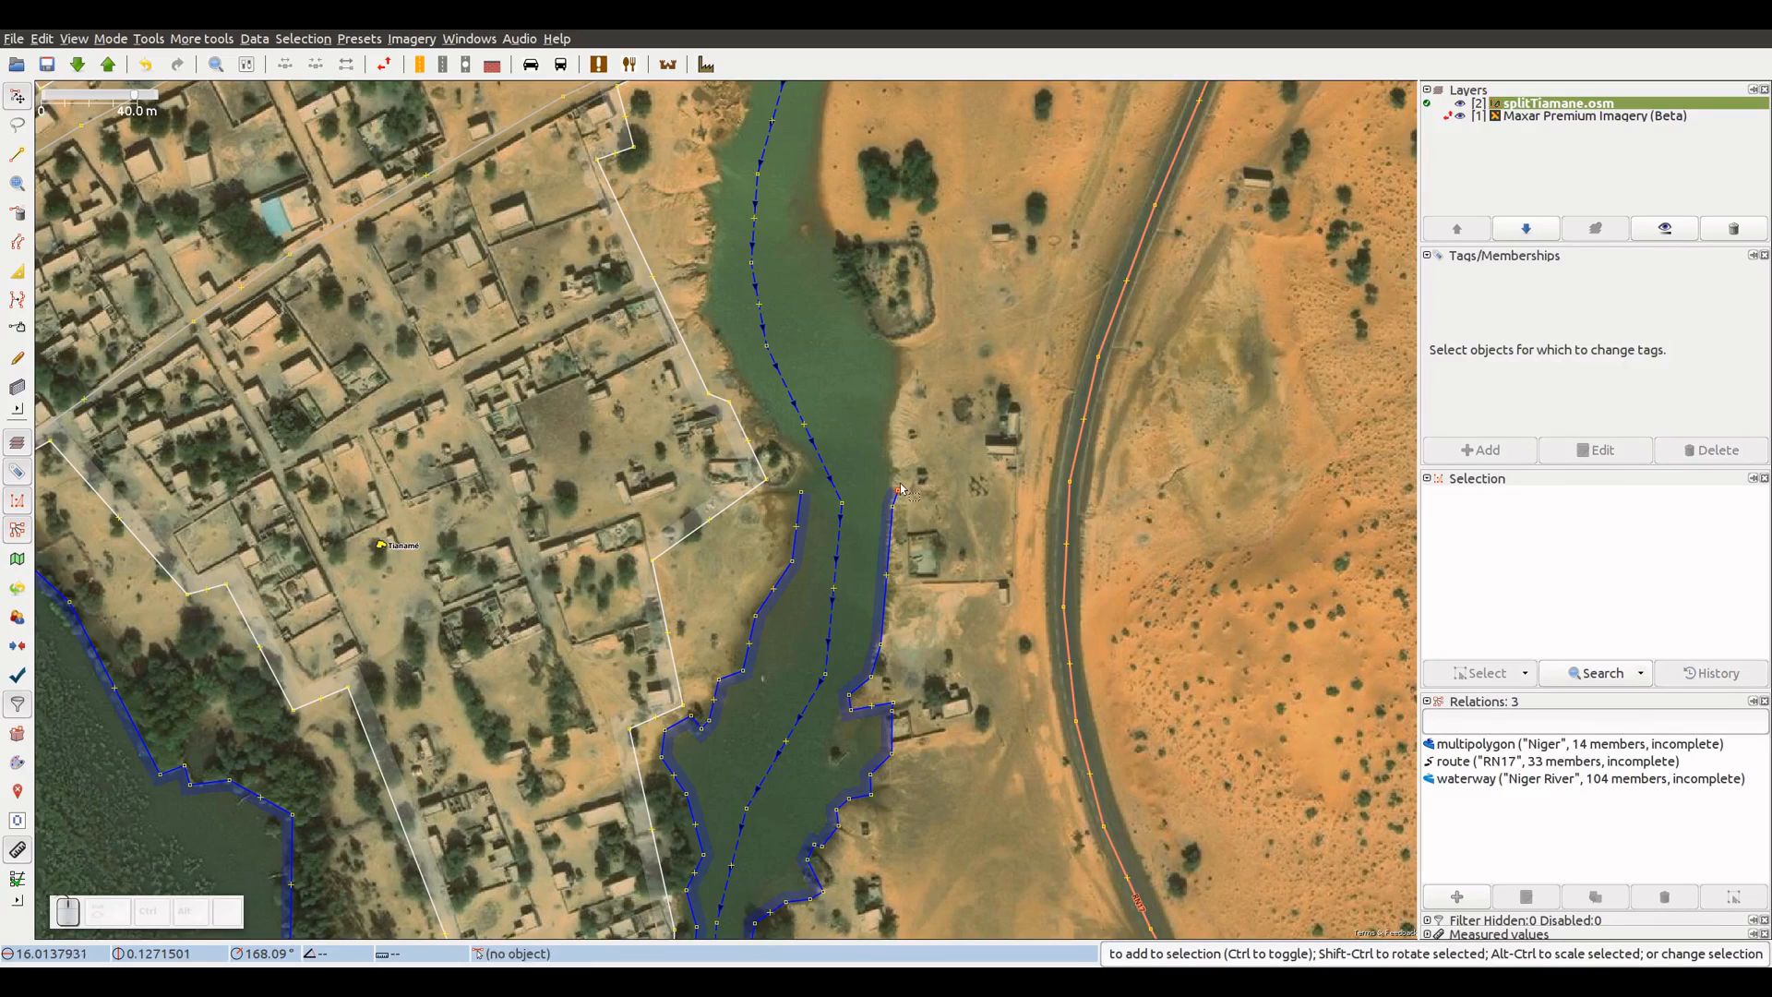
# - Extend the river outline from its open east-bank end up the inlet, past the RN17 road, and back along the opposite bank
pyautogui.press('a')
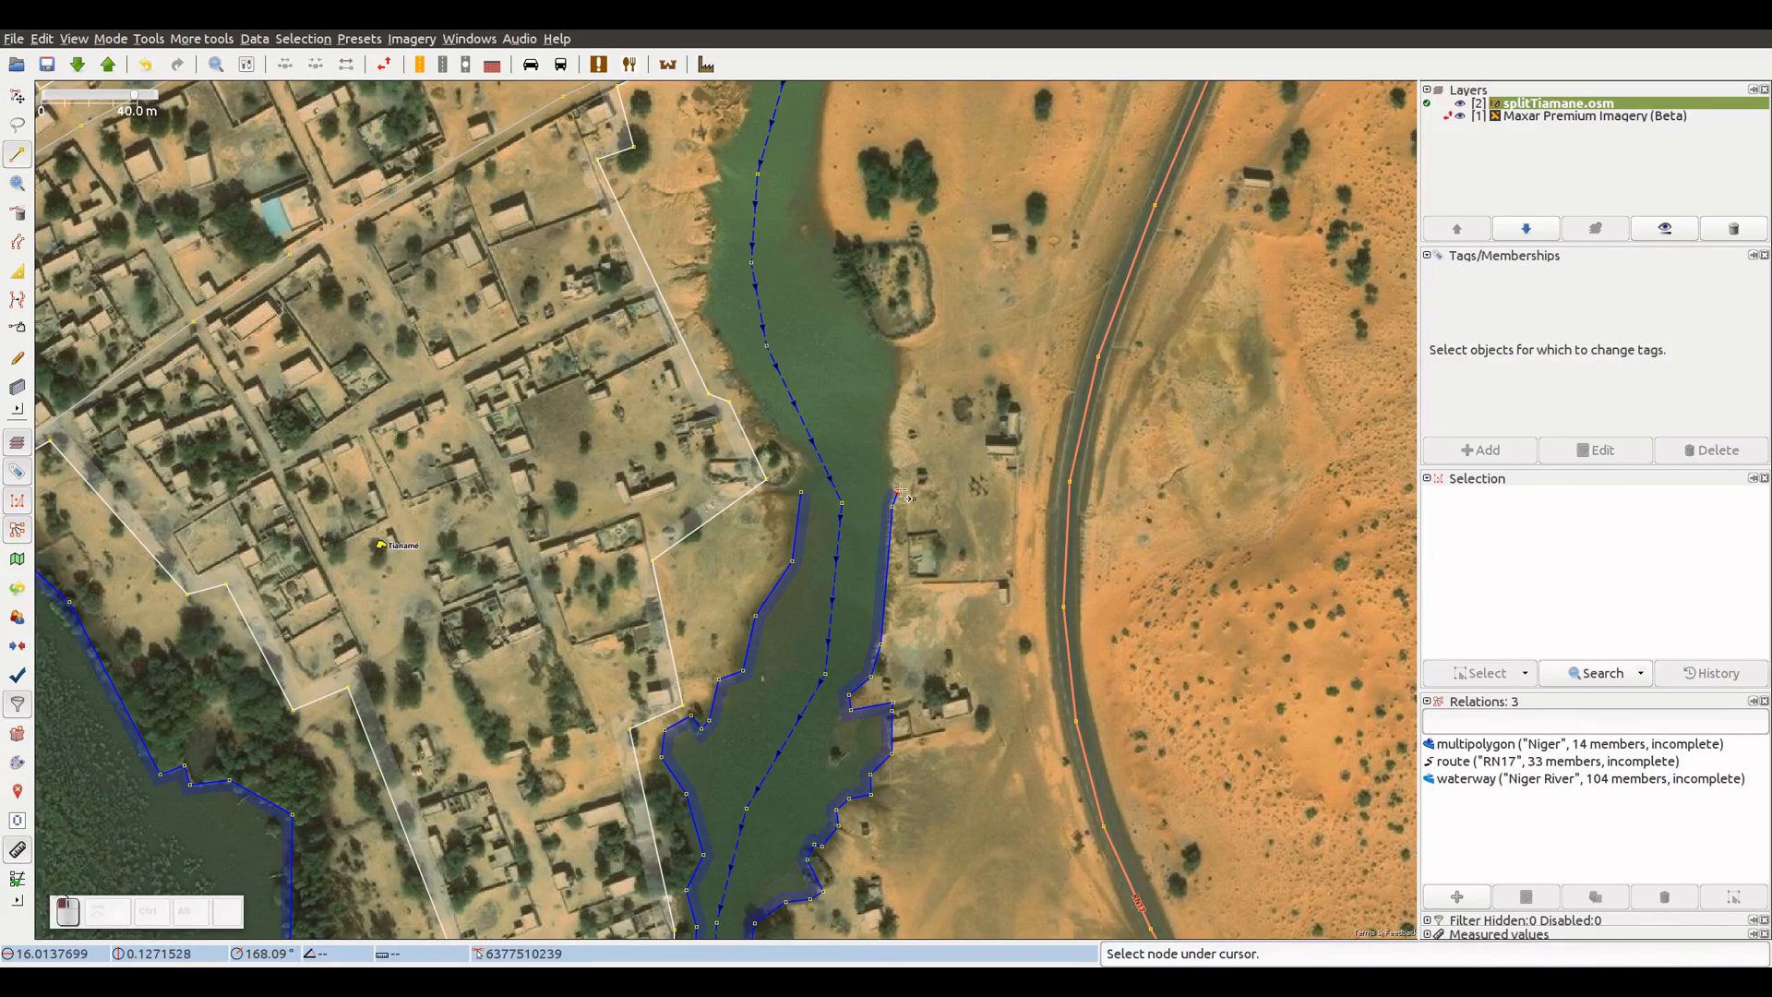
pyautogui.click(896, 494)
pyautogui.click(889, 438)
pyautogui.click(905, 361)
pyautogui.click(868, 320)
pyautogui.moveTo(867, 320); pyautogui.dragTo(908, 610)
pyautogui.click(863, 483)
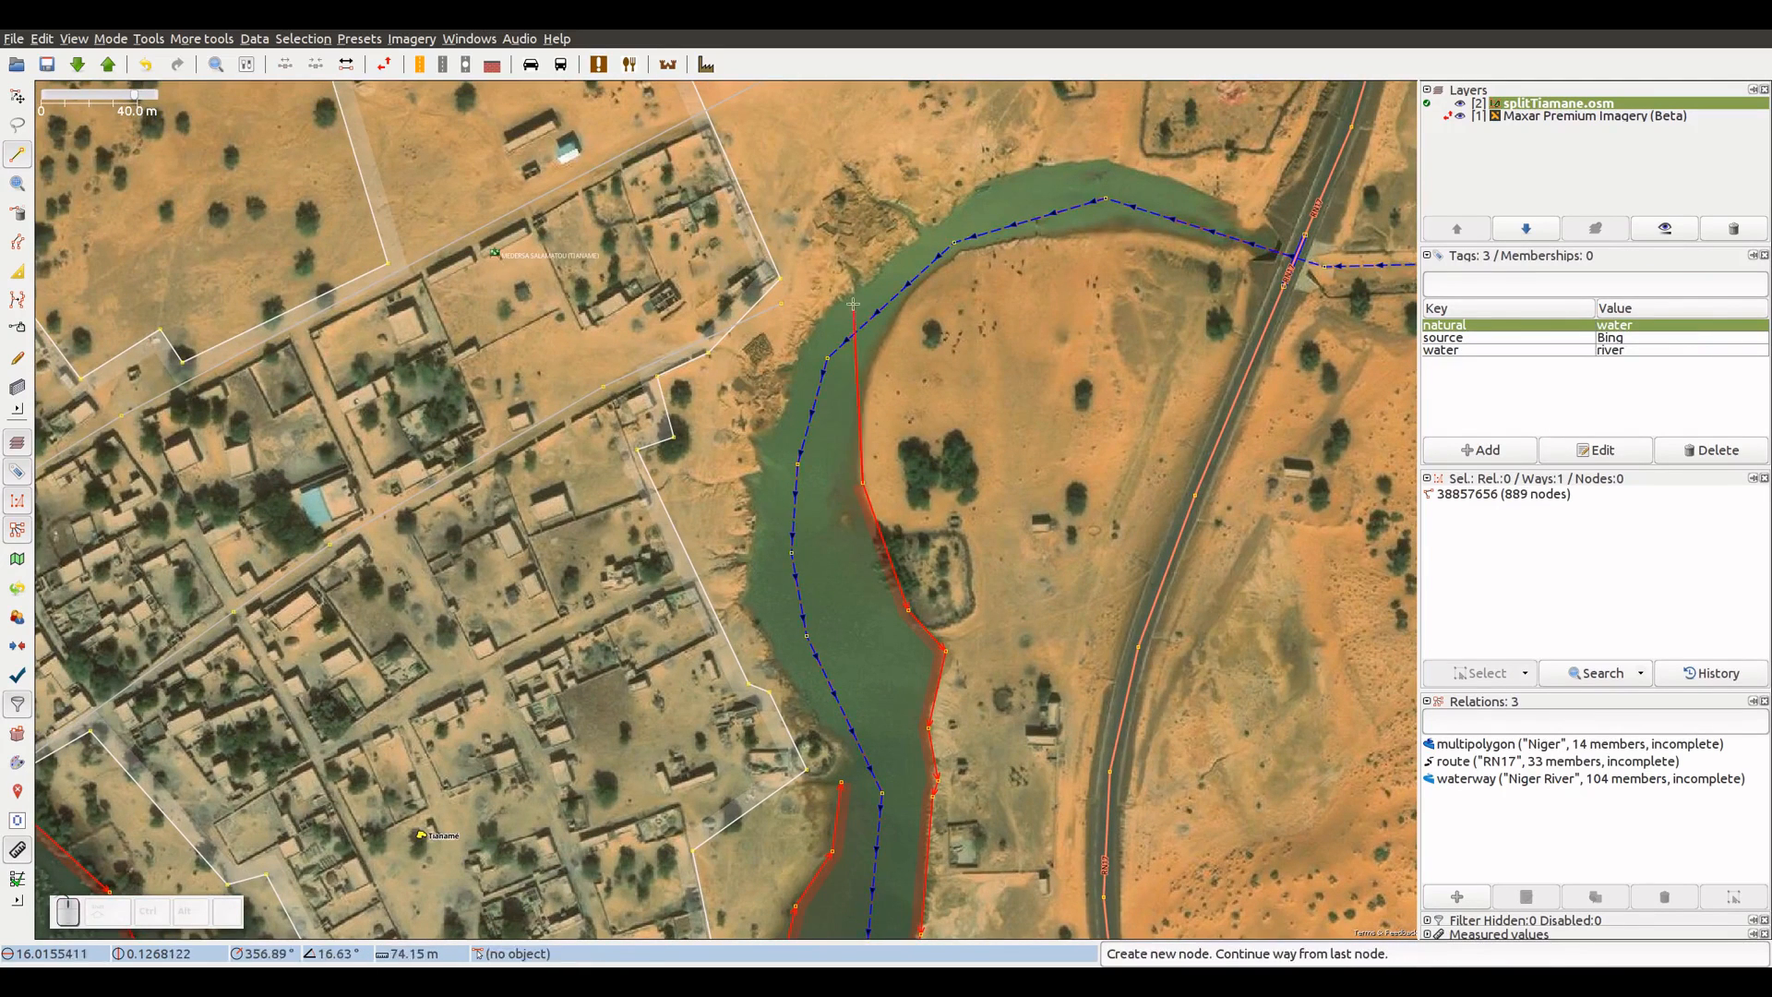
pyautogui.click(875, 361)
pyautogui.click(921, 286)
pyautogui.click(960, 255)
pyautogui.click(1033, 236)
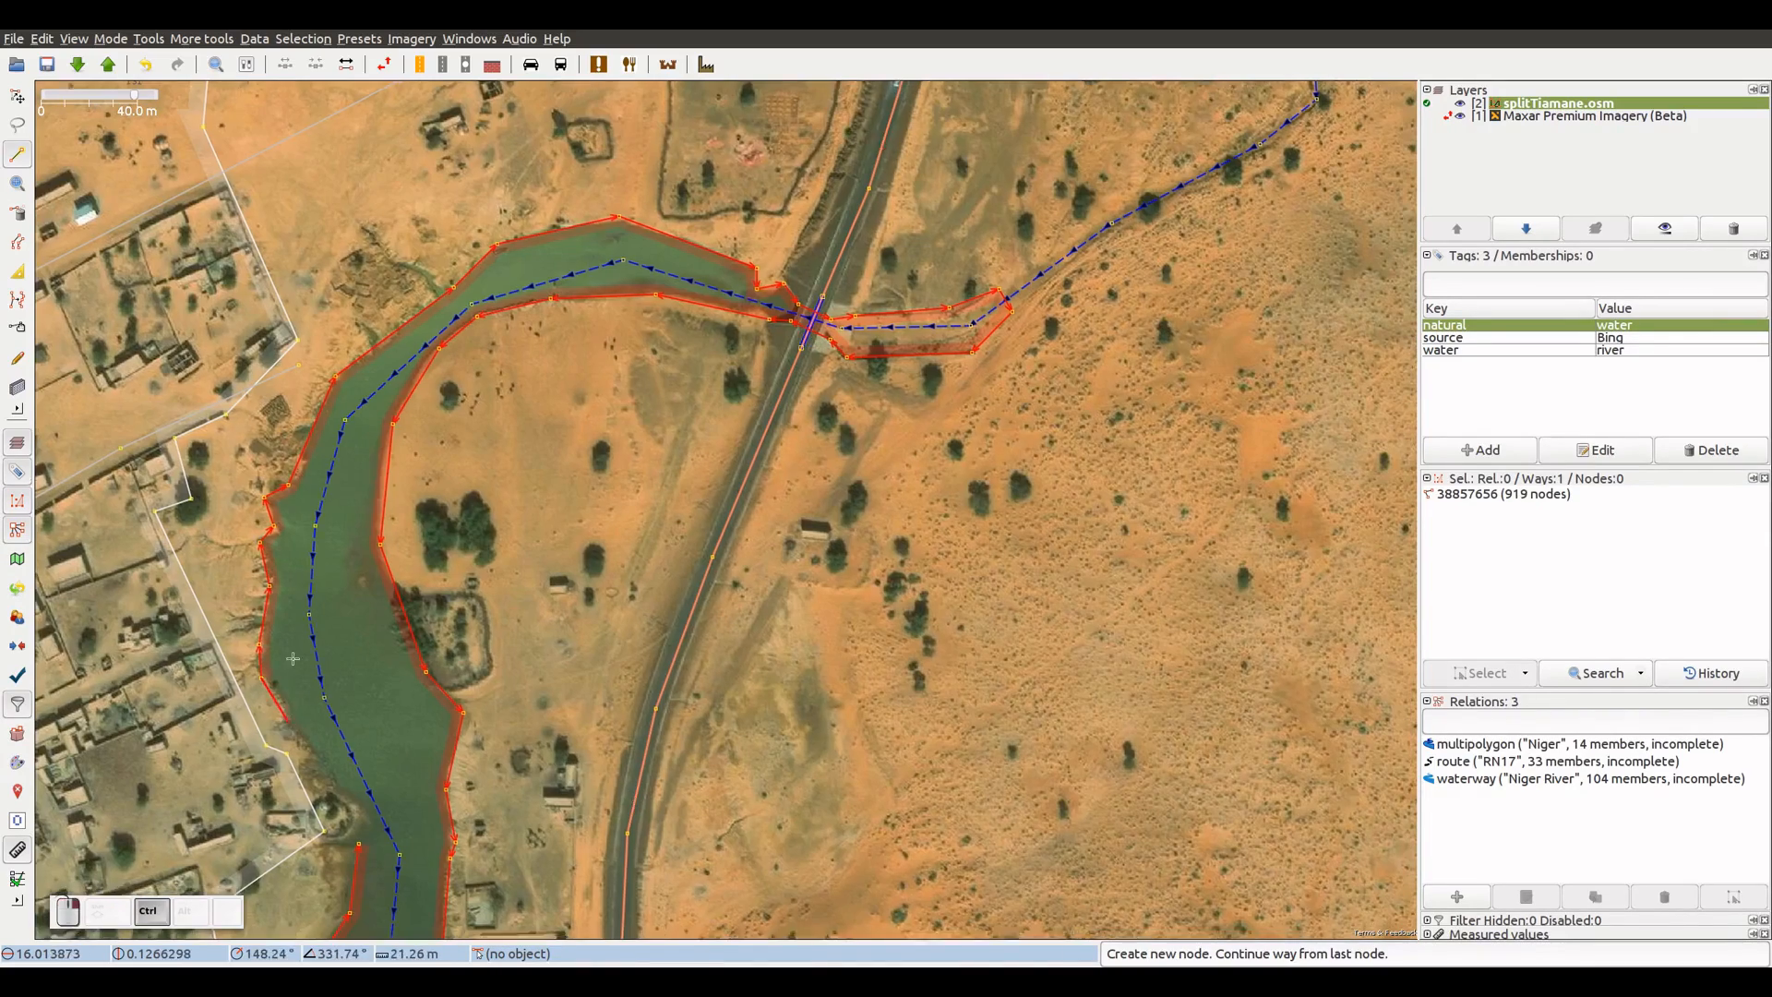
# - Finish tracing down the inlet's west bank and close the river area at its open west-bank end node
pyautogui.moveTo(293, 658); pyautogui.dragTo(373, 491)
pyautogui.keyDown('ctrl'); pyautogui.click(440, 581); pyautogui.keyUp('ctrl')
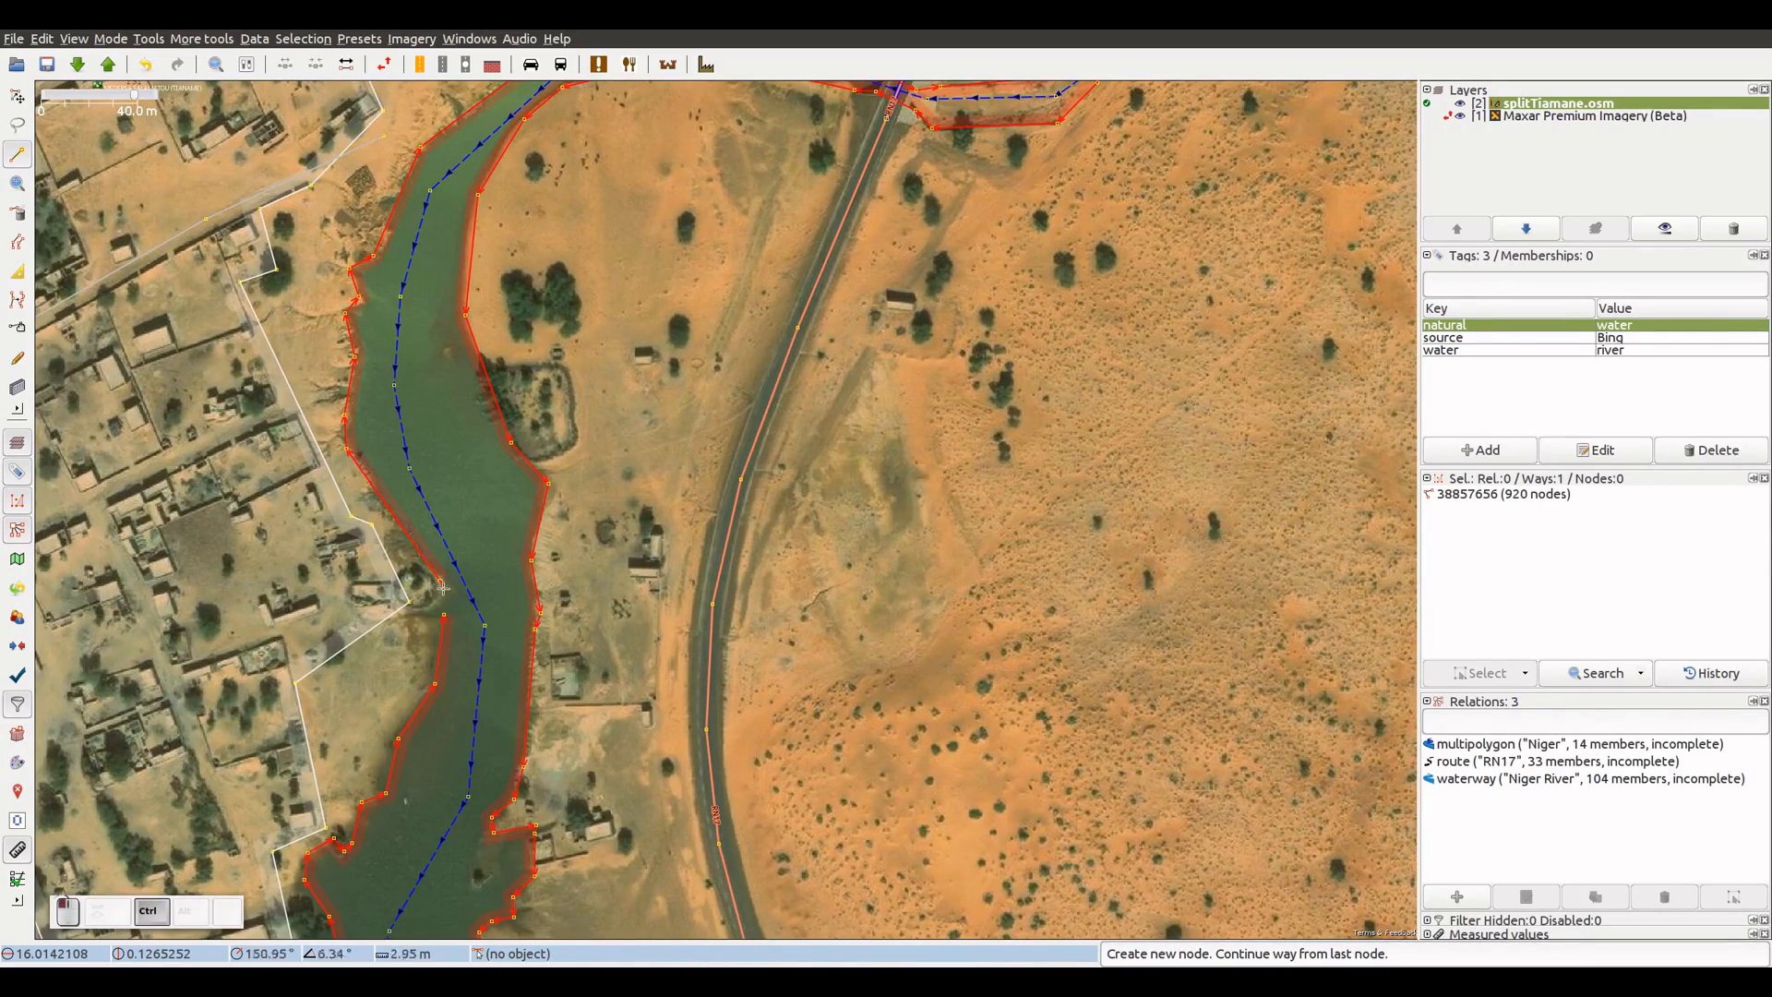
pyautogui.keyDown('ctrl'); pyautogui.click(426, 612); pyautogui.keyUp('ctrl')
pyautogui.keyDown('ctrl'); pyautogui.click(444, 614); pyautogui.keyUp('ctrl')
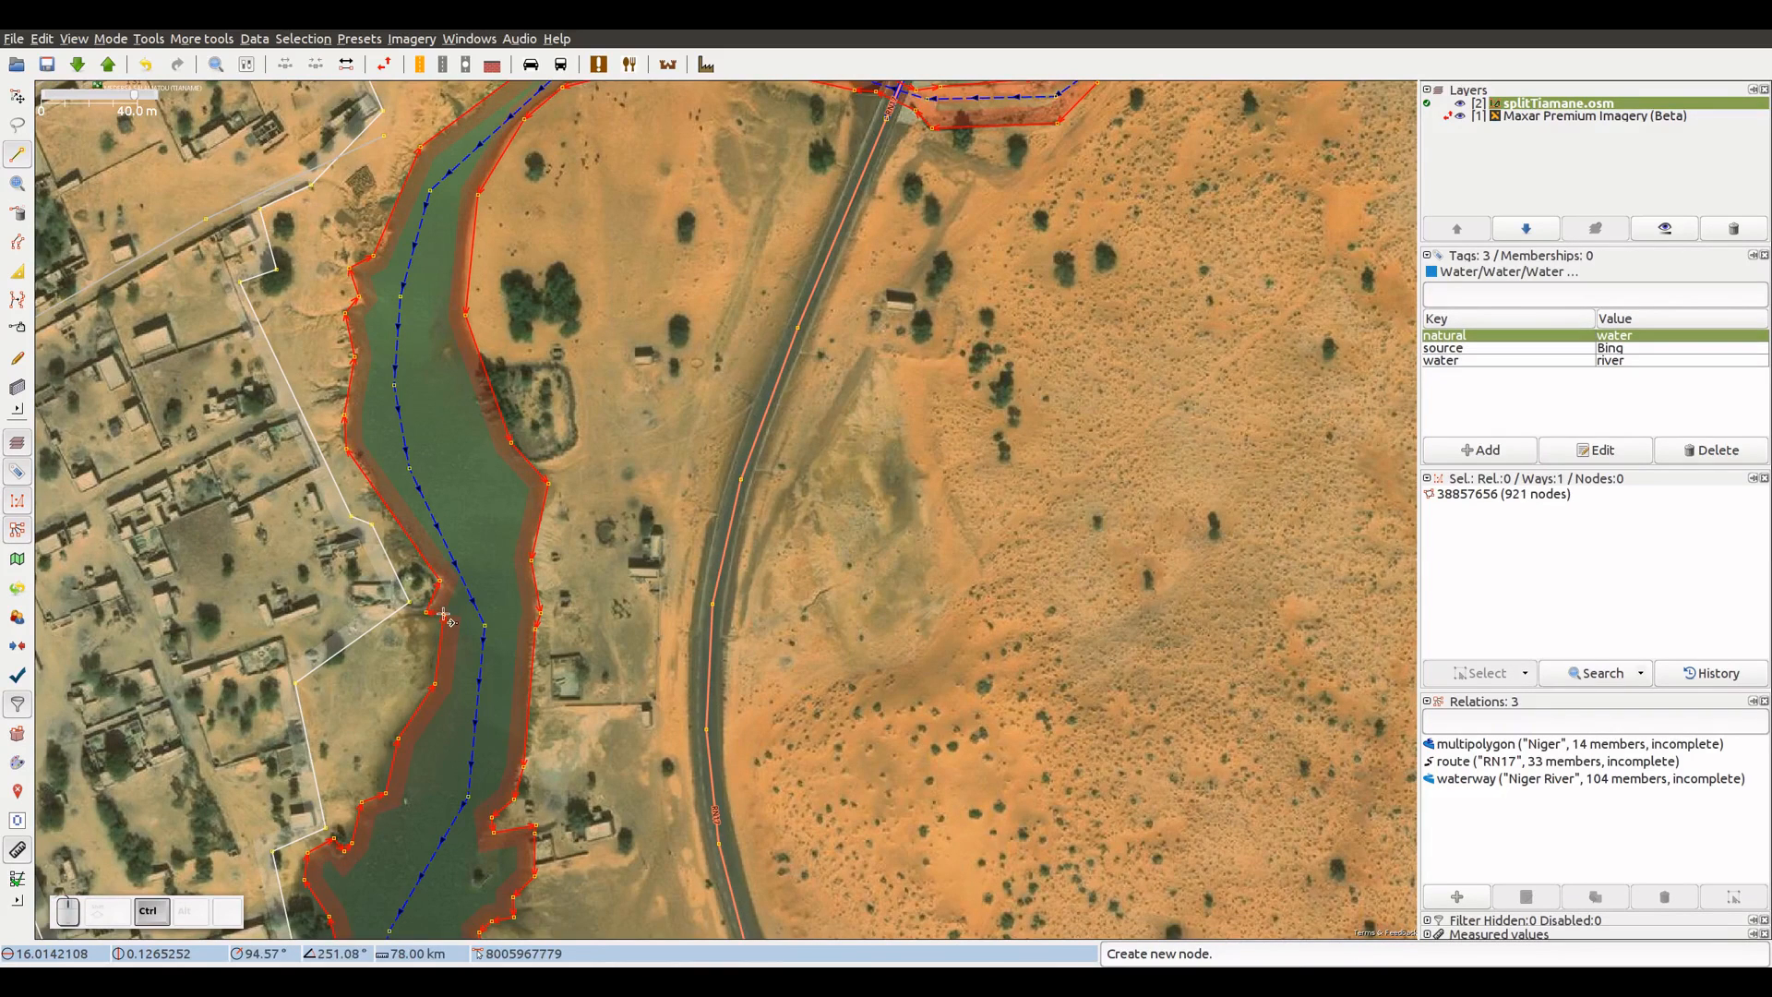
pyautogui.press('Escape')
pyautogui.click(791, 495)
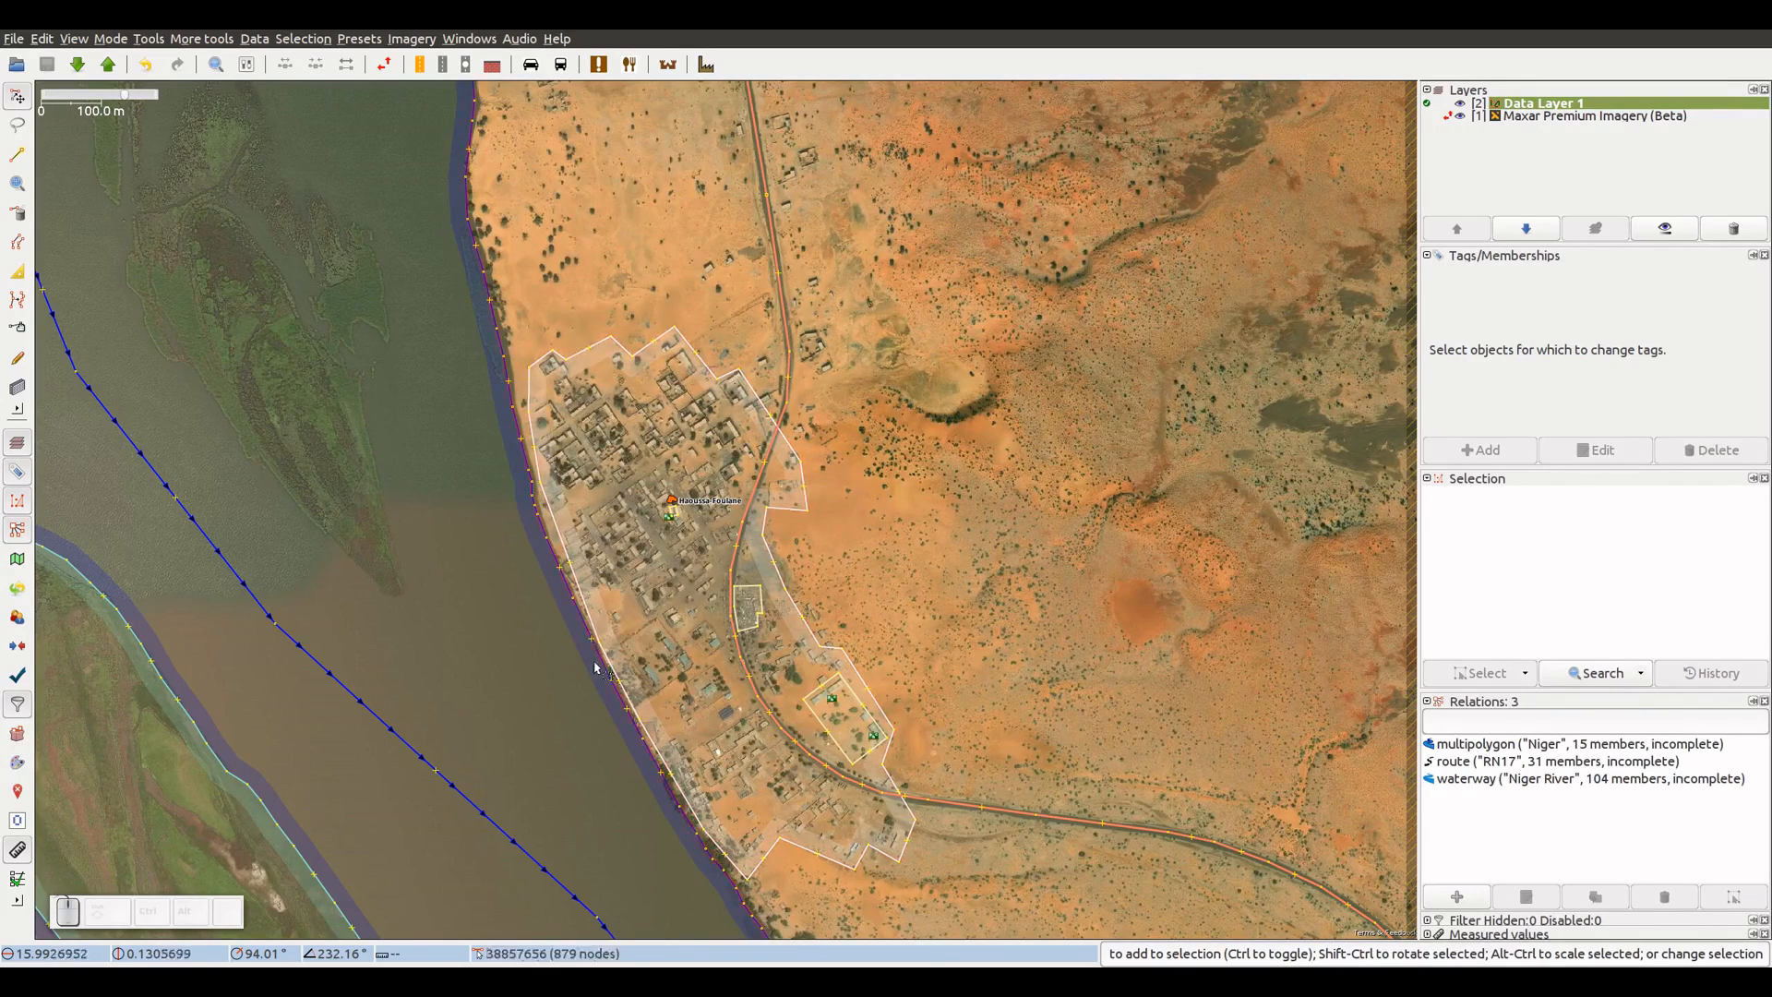
# - Split the residential area at two northeastern nodes either side of the road, keeping history on the 28-node segment, and delete the 2-node segment between them
pyautogui.click(836, 856)
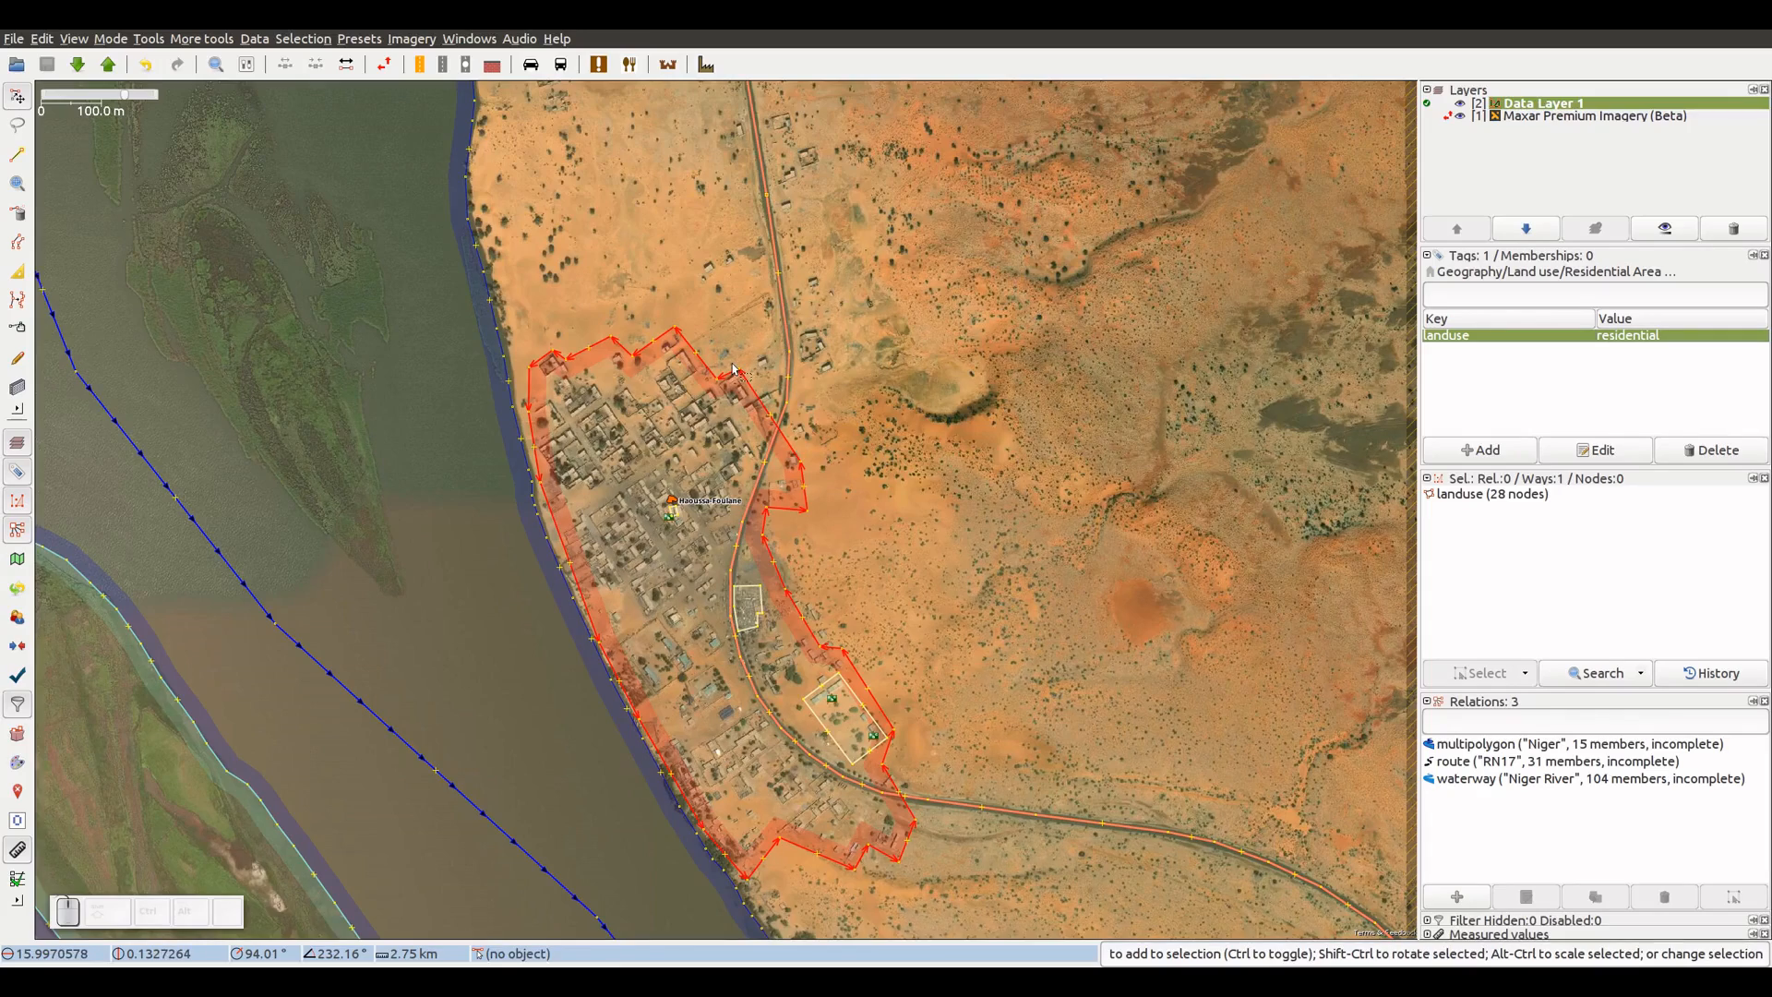
pyautogui.scroll(2, 732, 364)
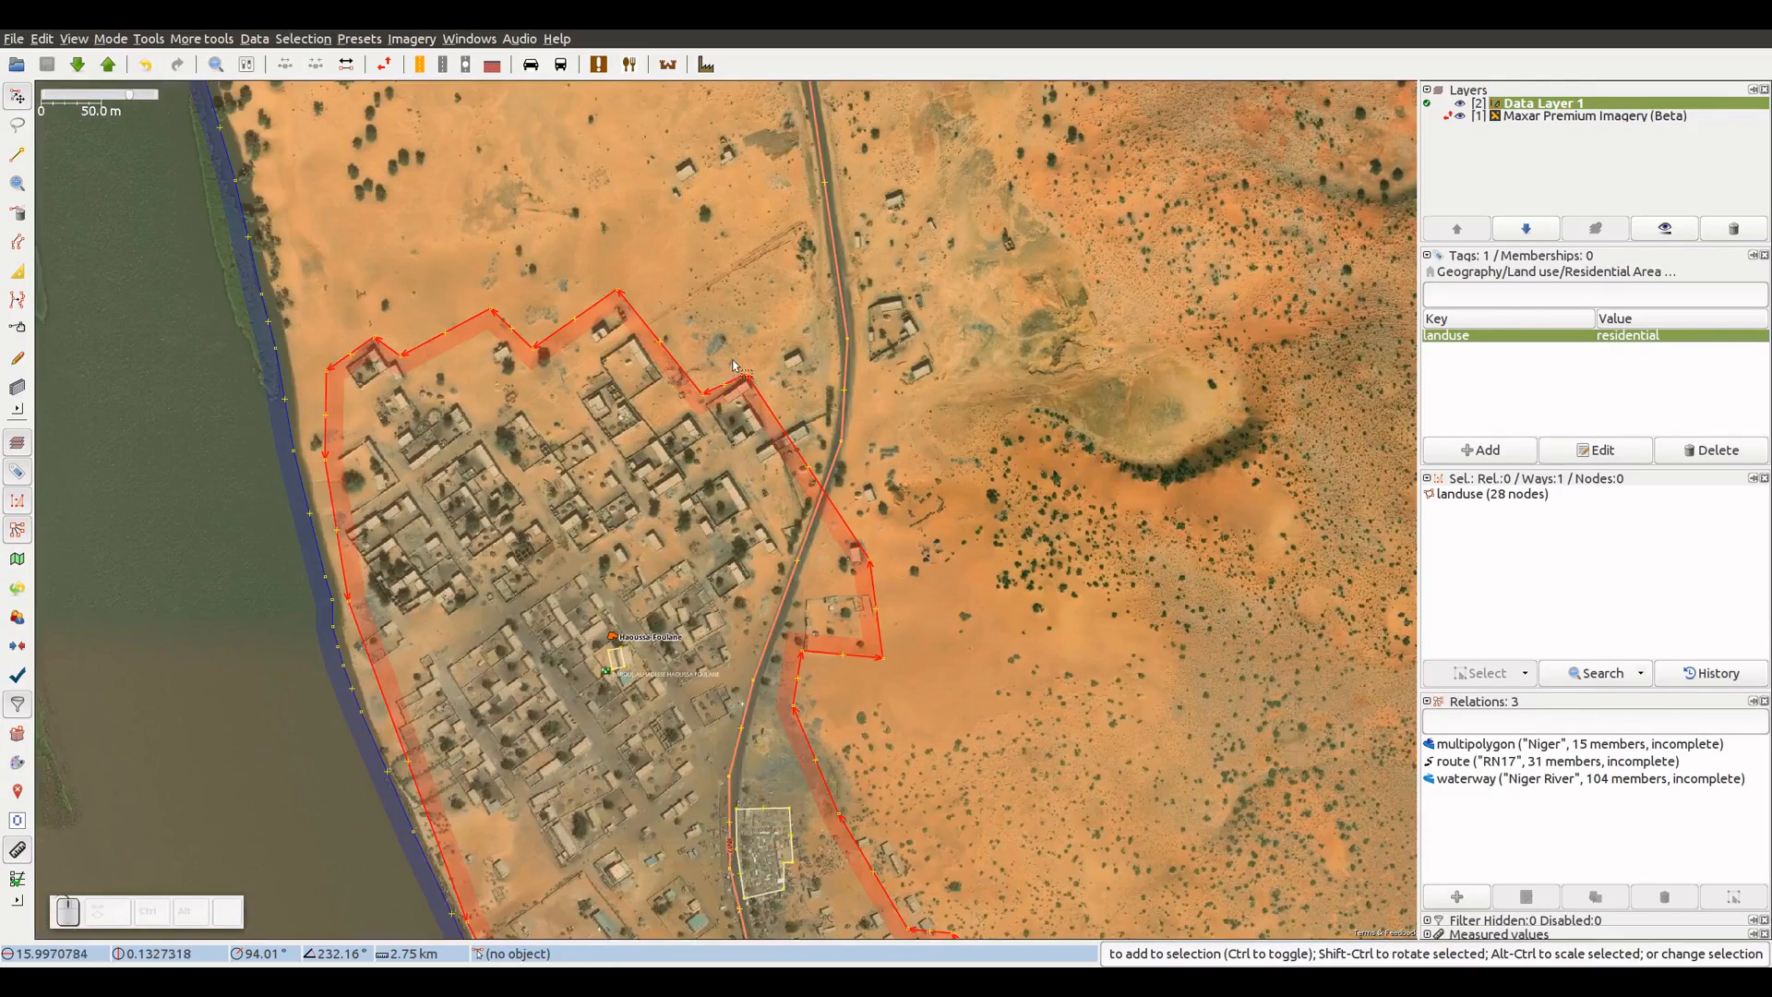
pyautogui.moveTo(732, 364); pyautogui.dragTo(650, 485)
pyautogui.moveTo(810, 591); pyautogui.dragTo(807, 624)
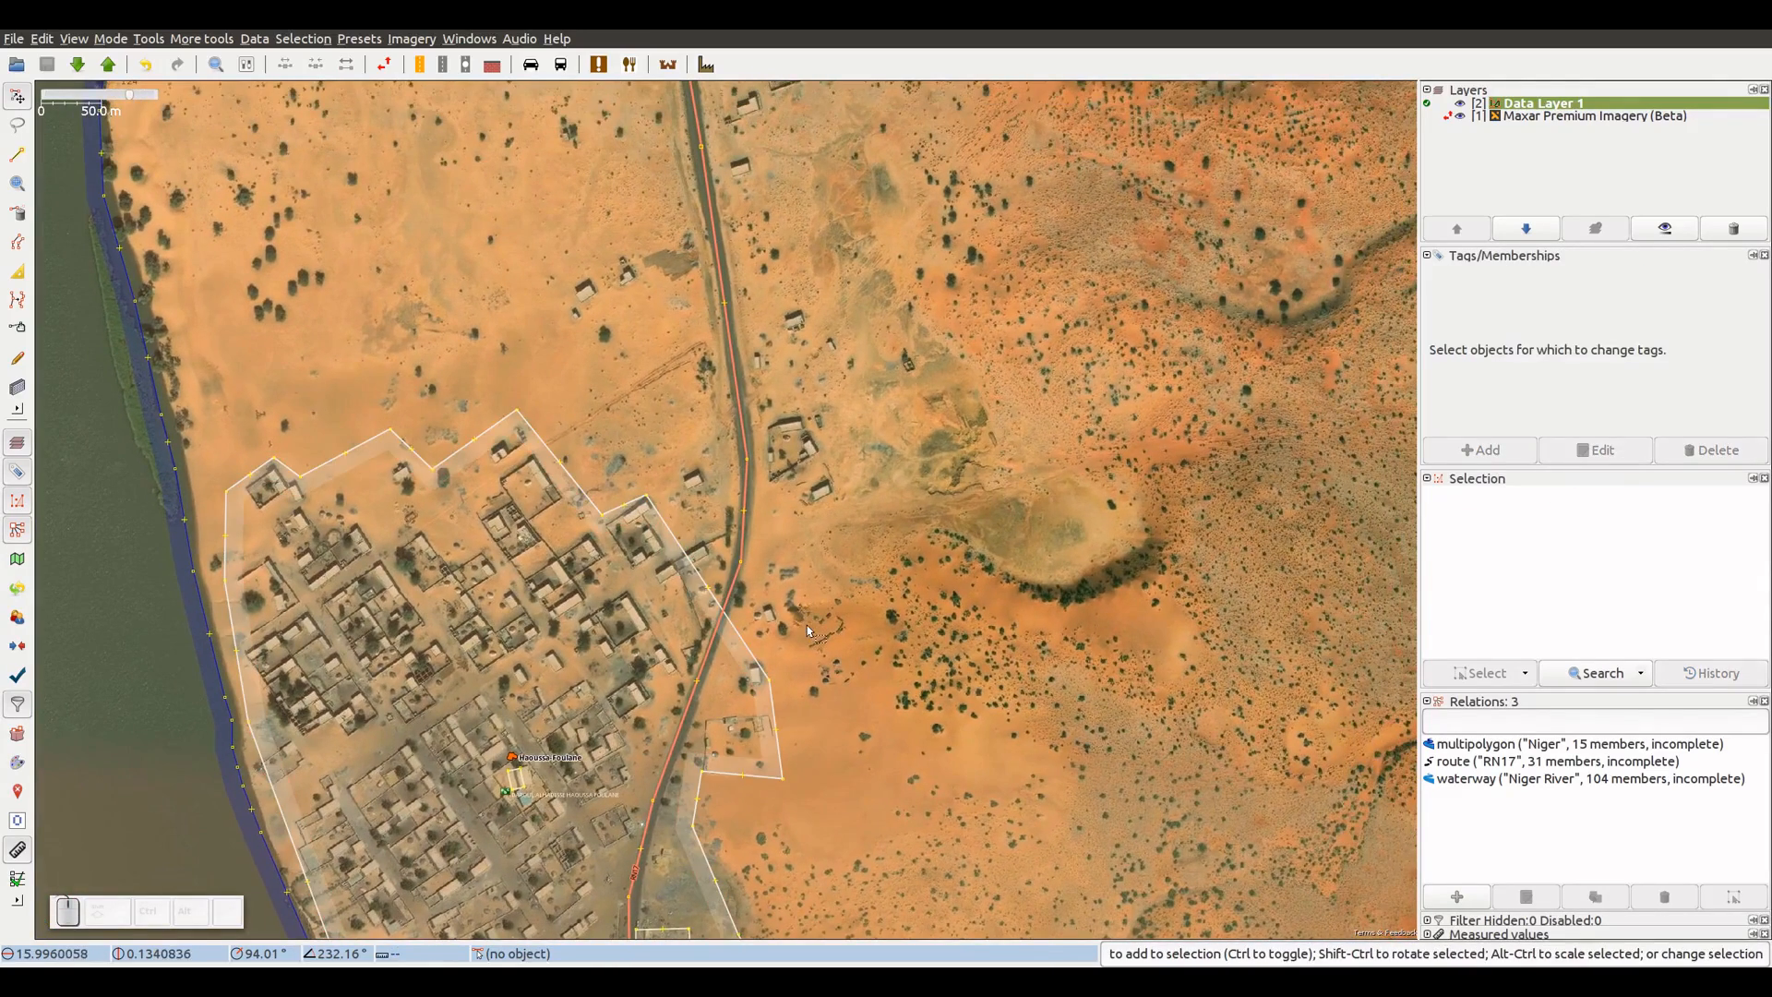
pyautogui.keyDown('ctrl'); pyautogui.click(771, 683); pyautogui.keyUp('ctrl')
pyautogui.keyDown('ctrl'); pyautogui.click(647, 497); pyautogui.keyUp('ctrl')
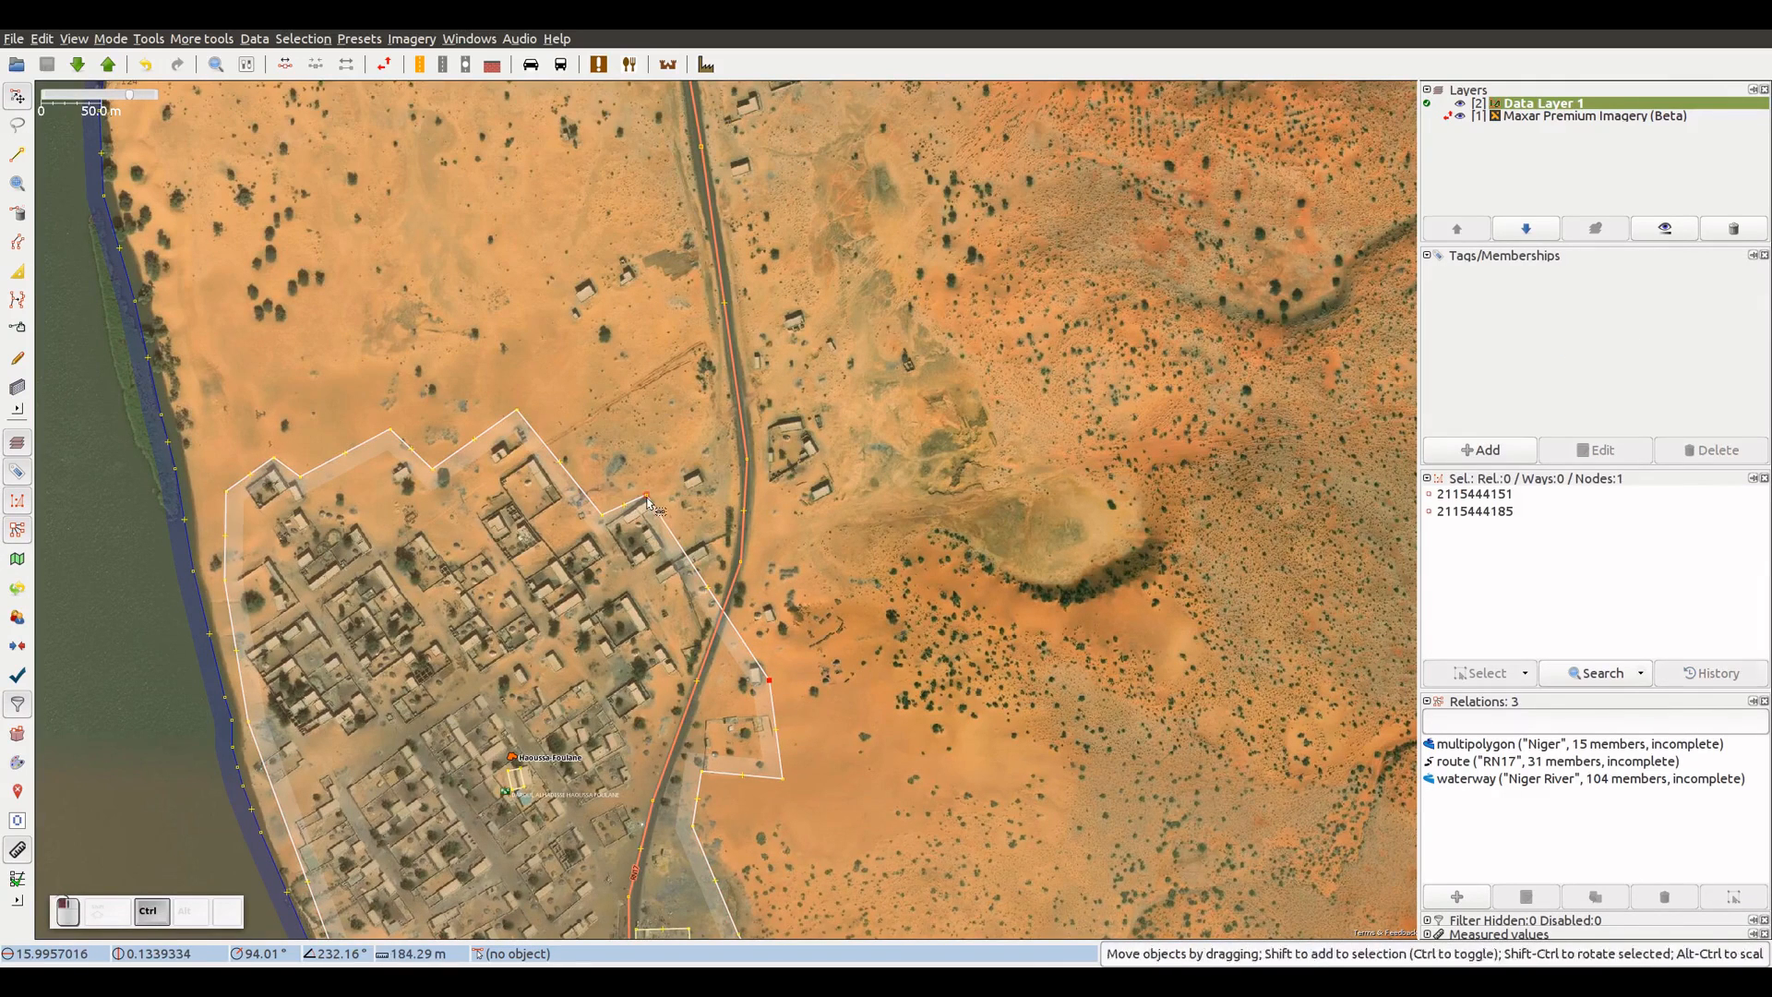
pyautogui.press('p')
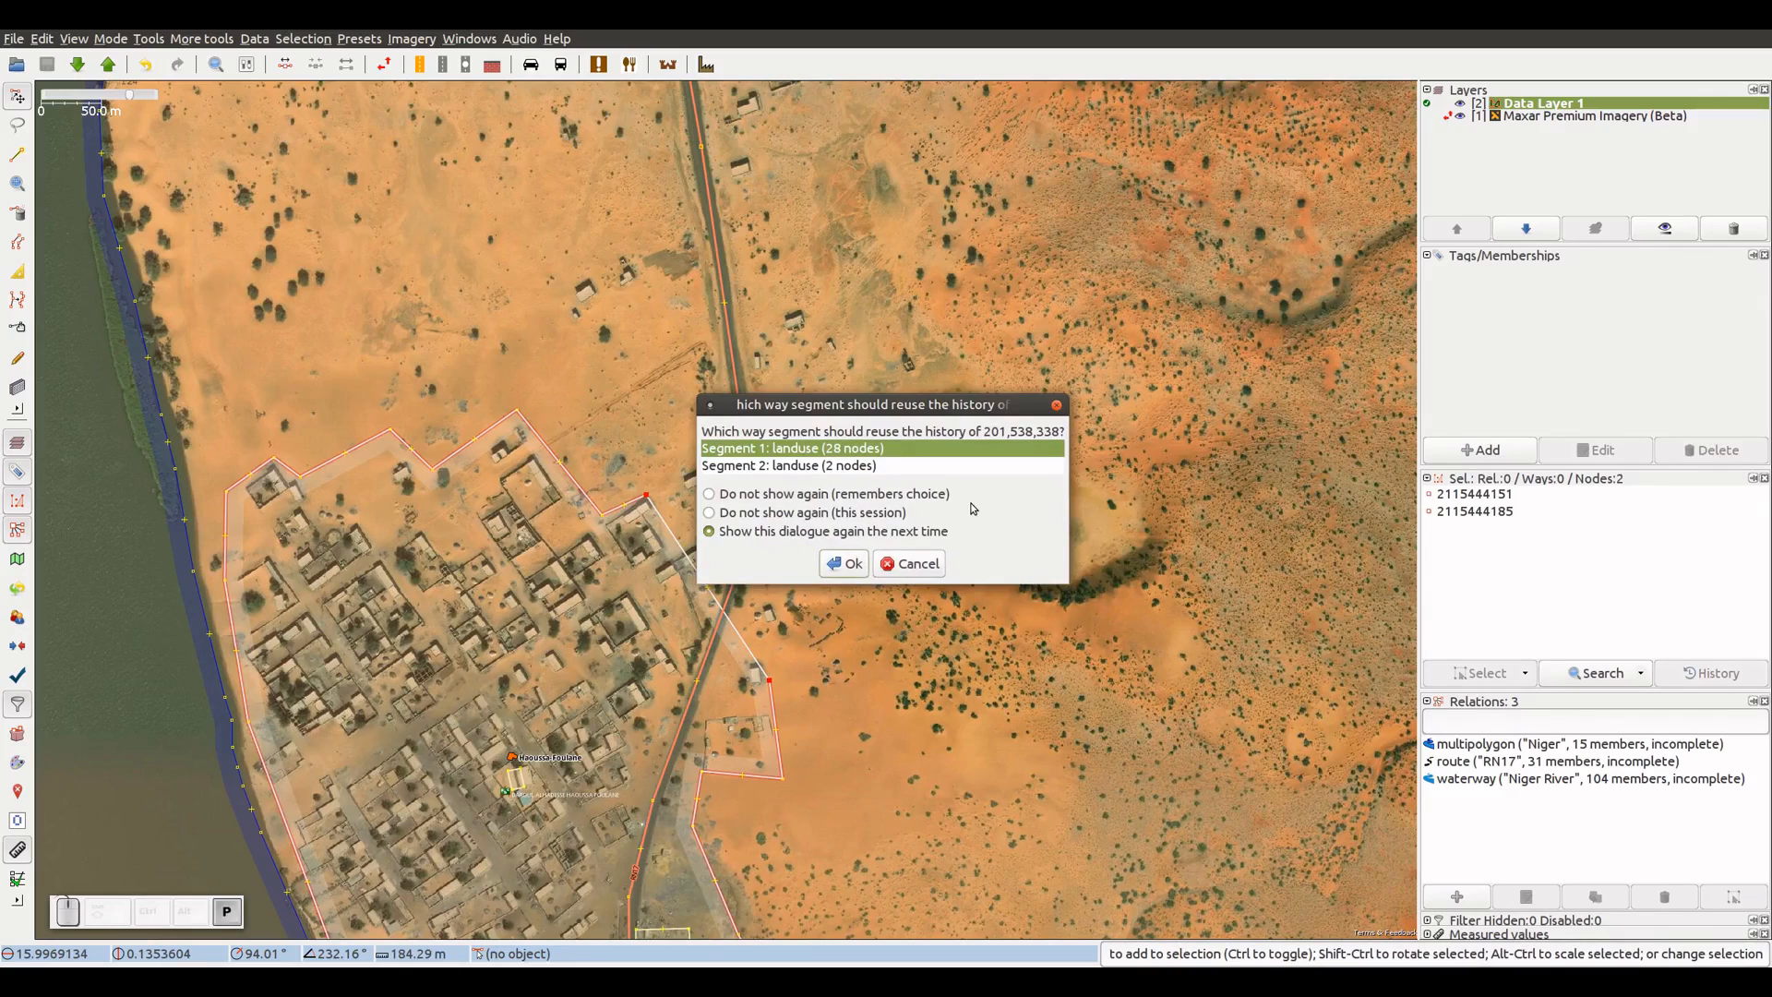
pyautogui.click(847, 562)
pyautogui.click(741, 634)
pyautogui.press('Delete')
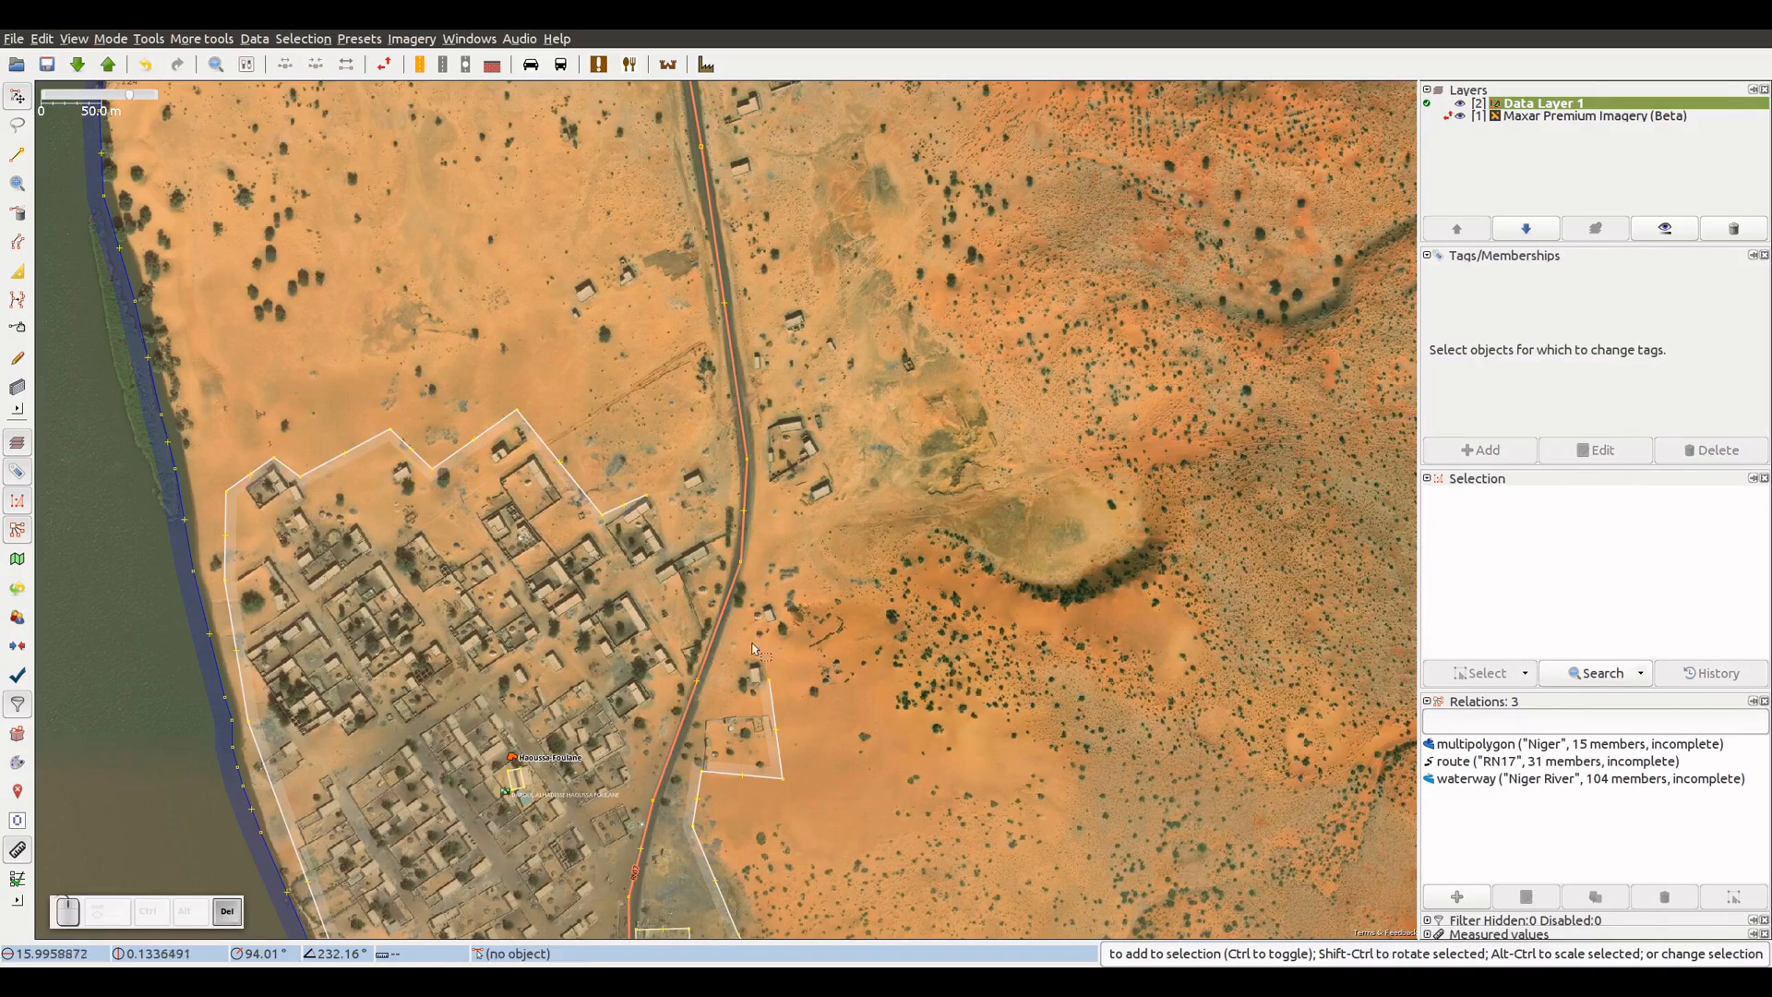
# - Extend the residential outline from its open eastern end around the houses northeast across the road, closing it at the other open end
pyautogui.moveTo(771, 686); pyautogui.dragTo(771, 646)
pyautogui.press('a')
pyautogui.click(770, 644)
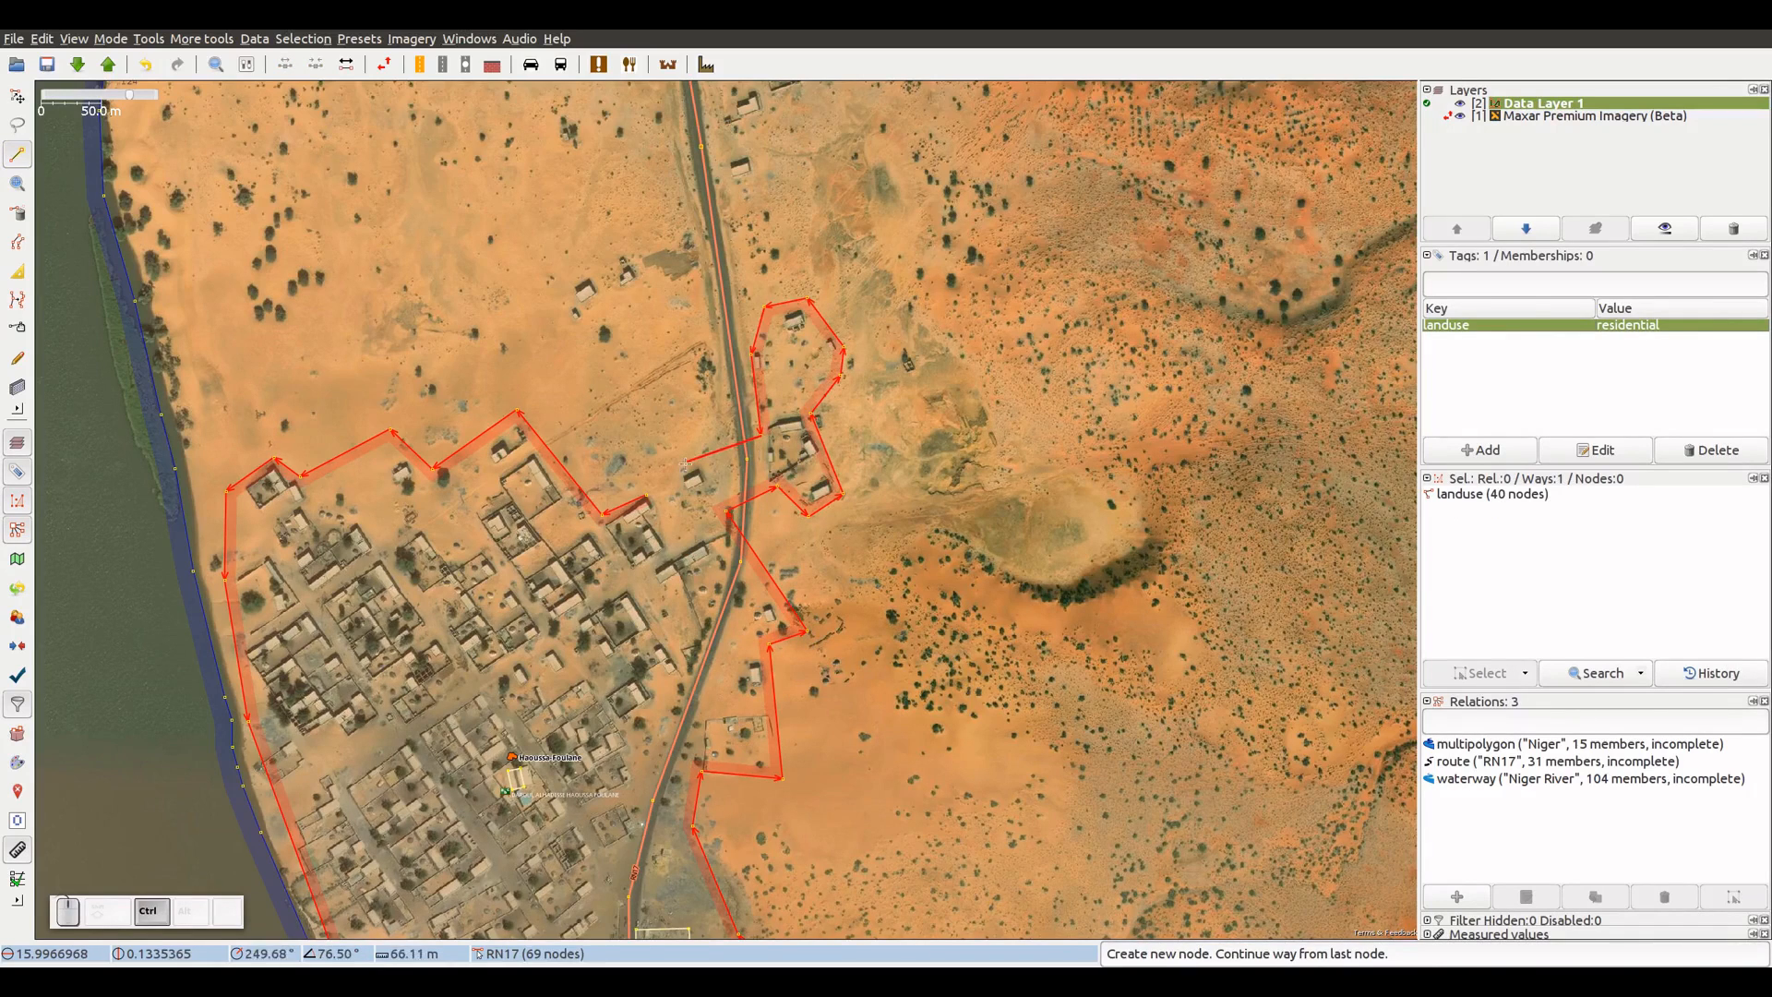
pyautogui.click(647, 494)
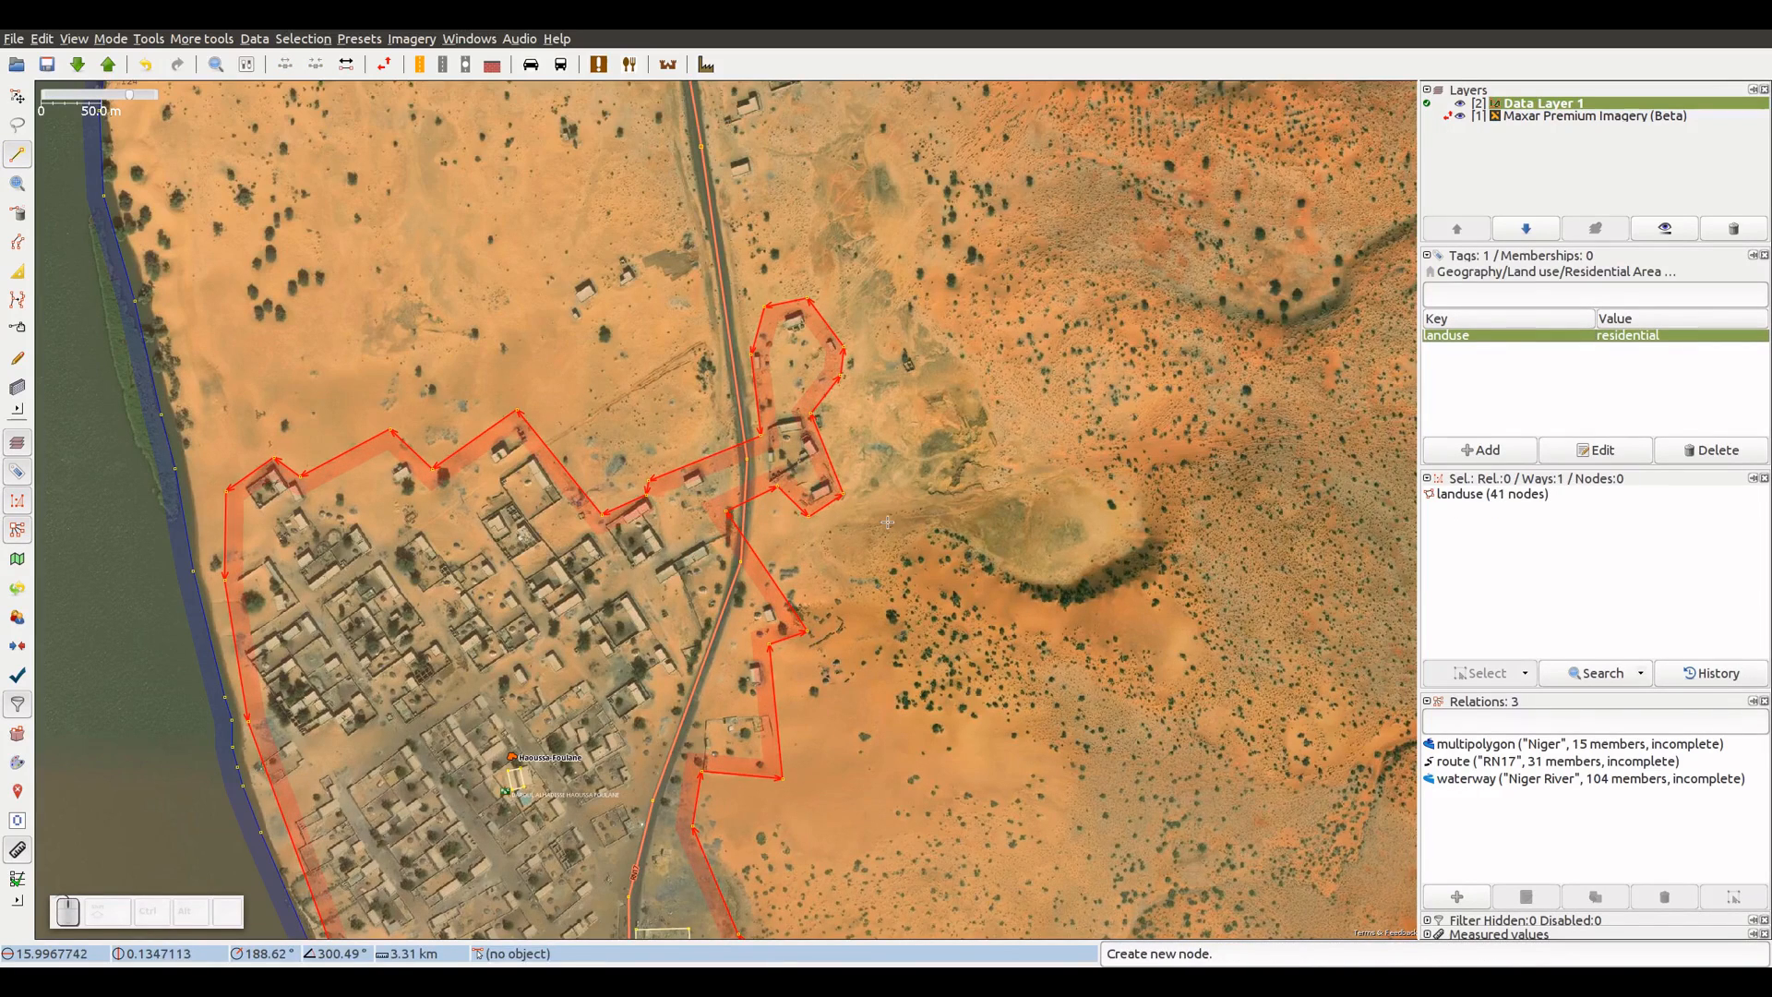
pyautogui.scroll(-2, 886, 522)
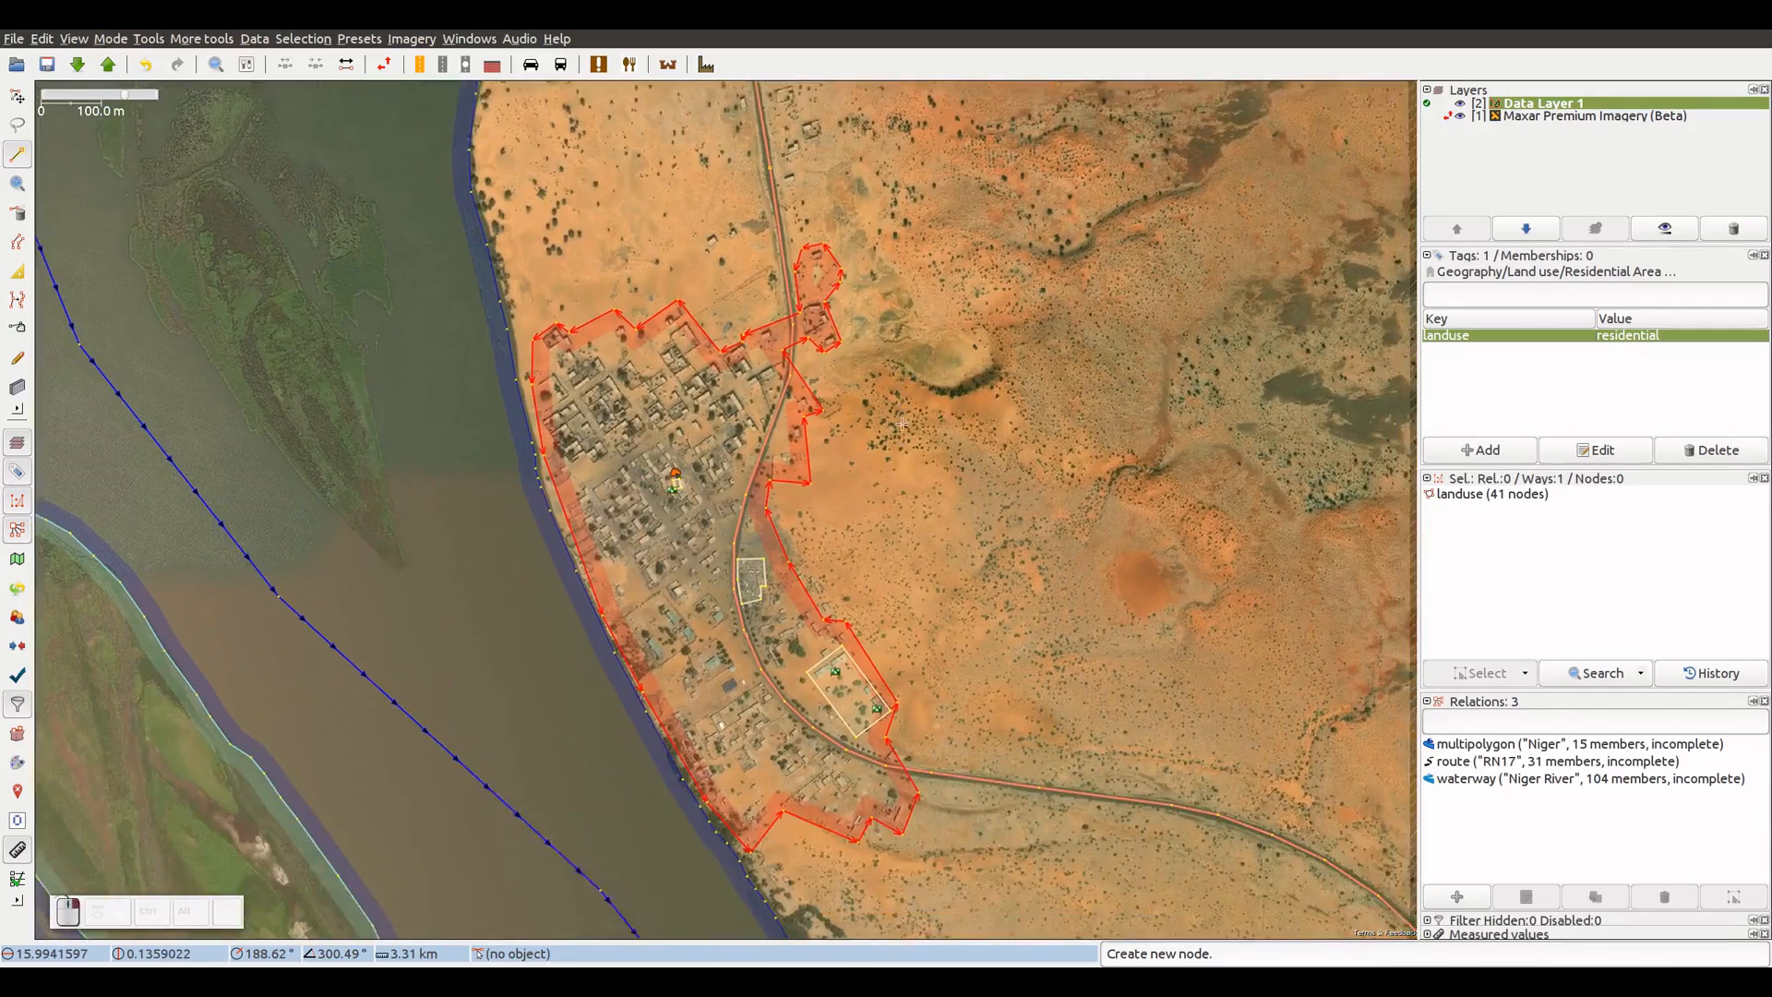
pyautogui.press('s')
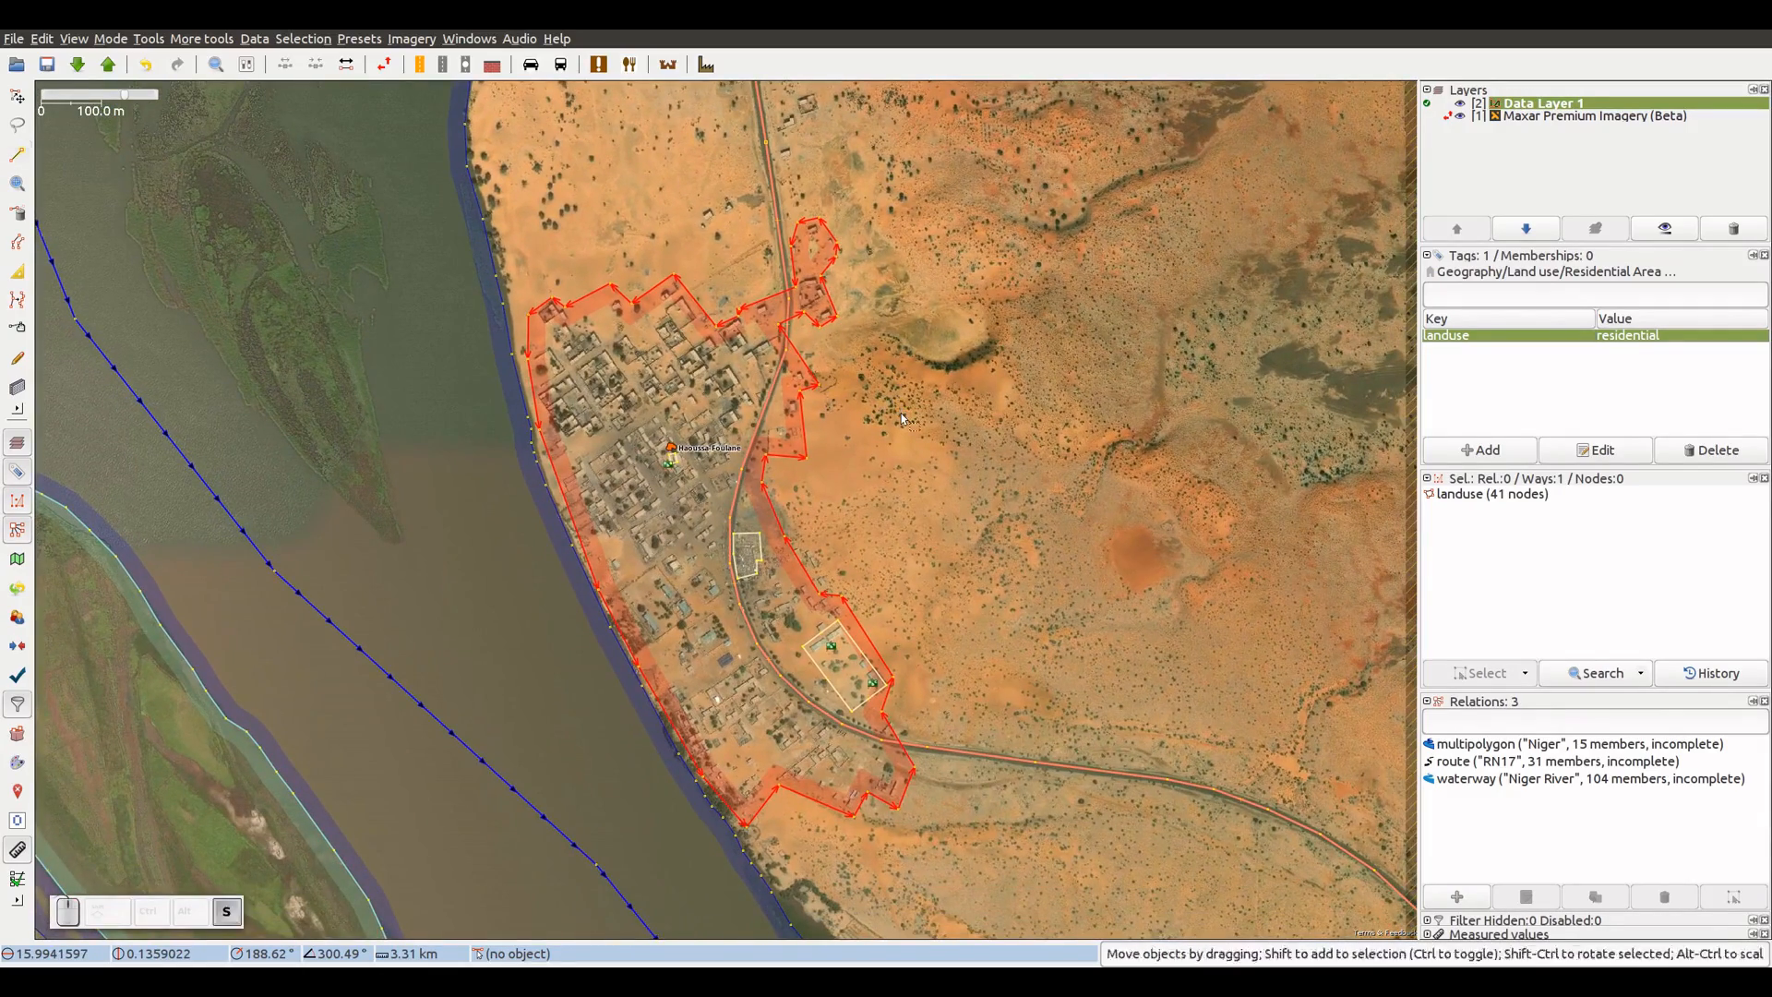
pyautogui.click(901, 412)
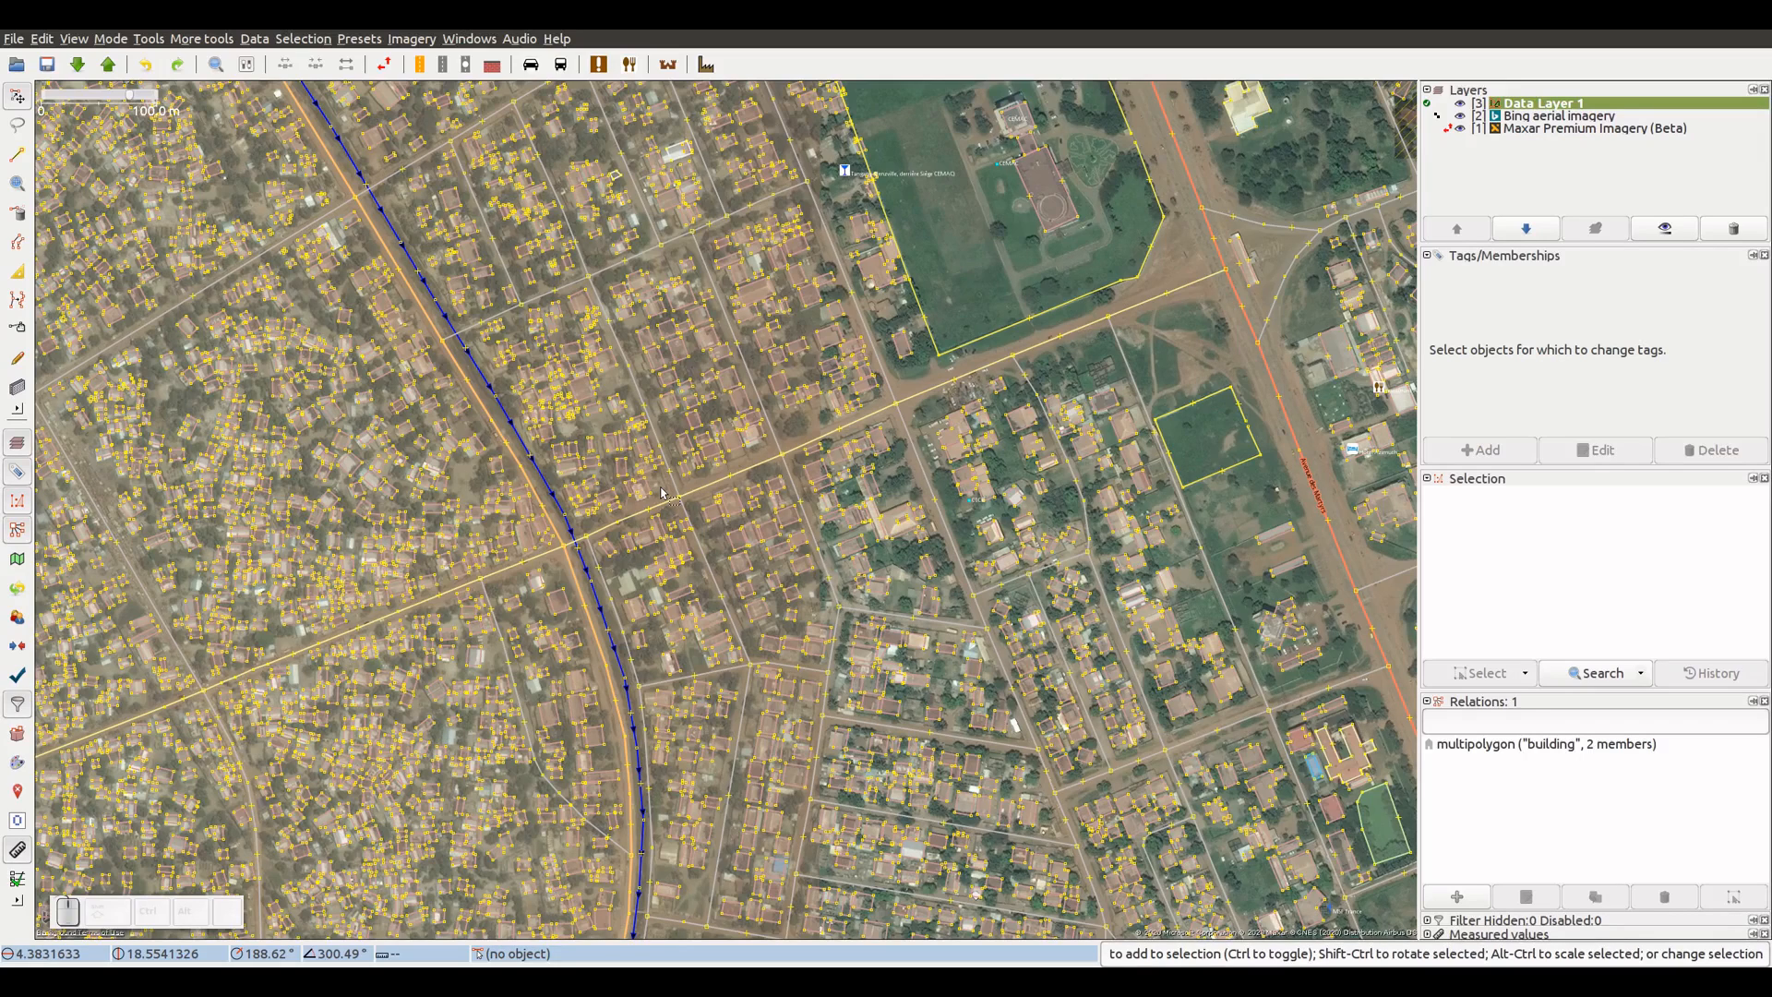
# - Try to split at the node where the residential road crosses the tertiary road, with only that node selected
pyautogui.click(675, 494)
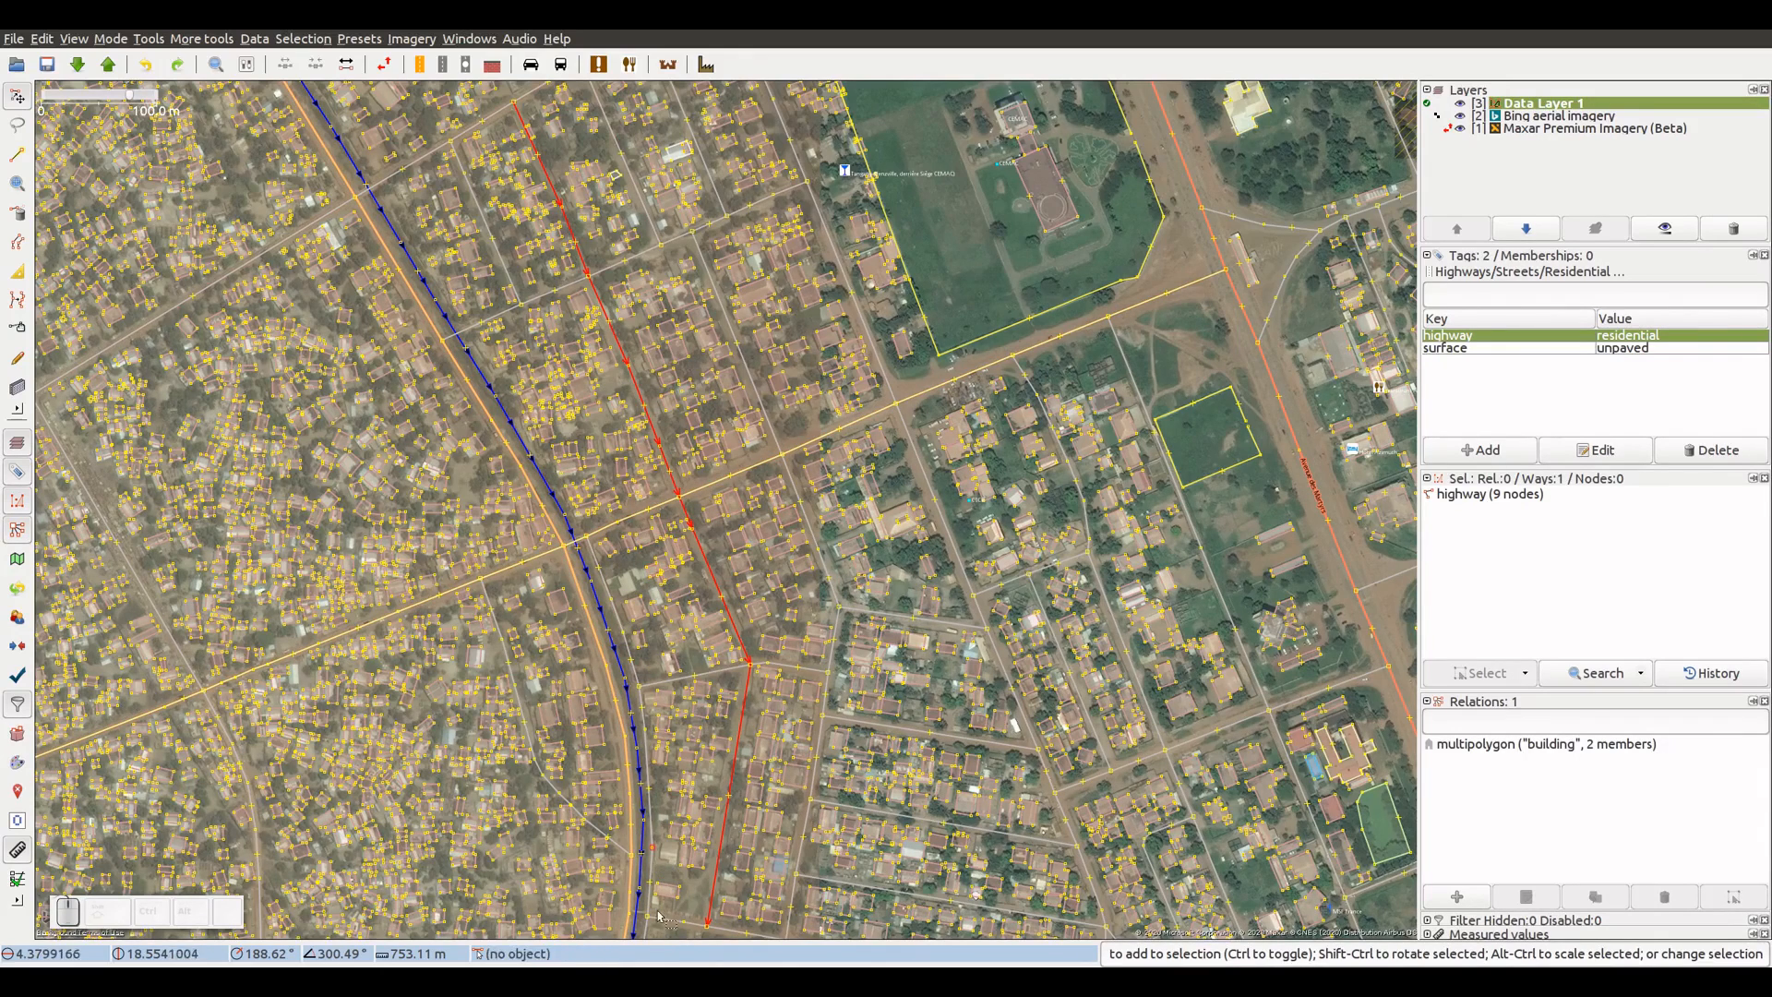
pyautogui.click(680, 501)
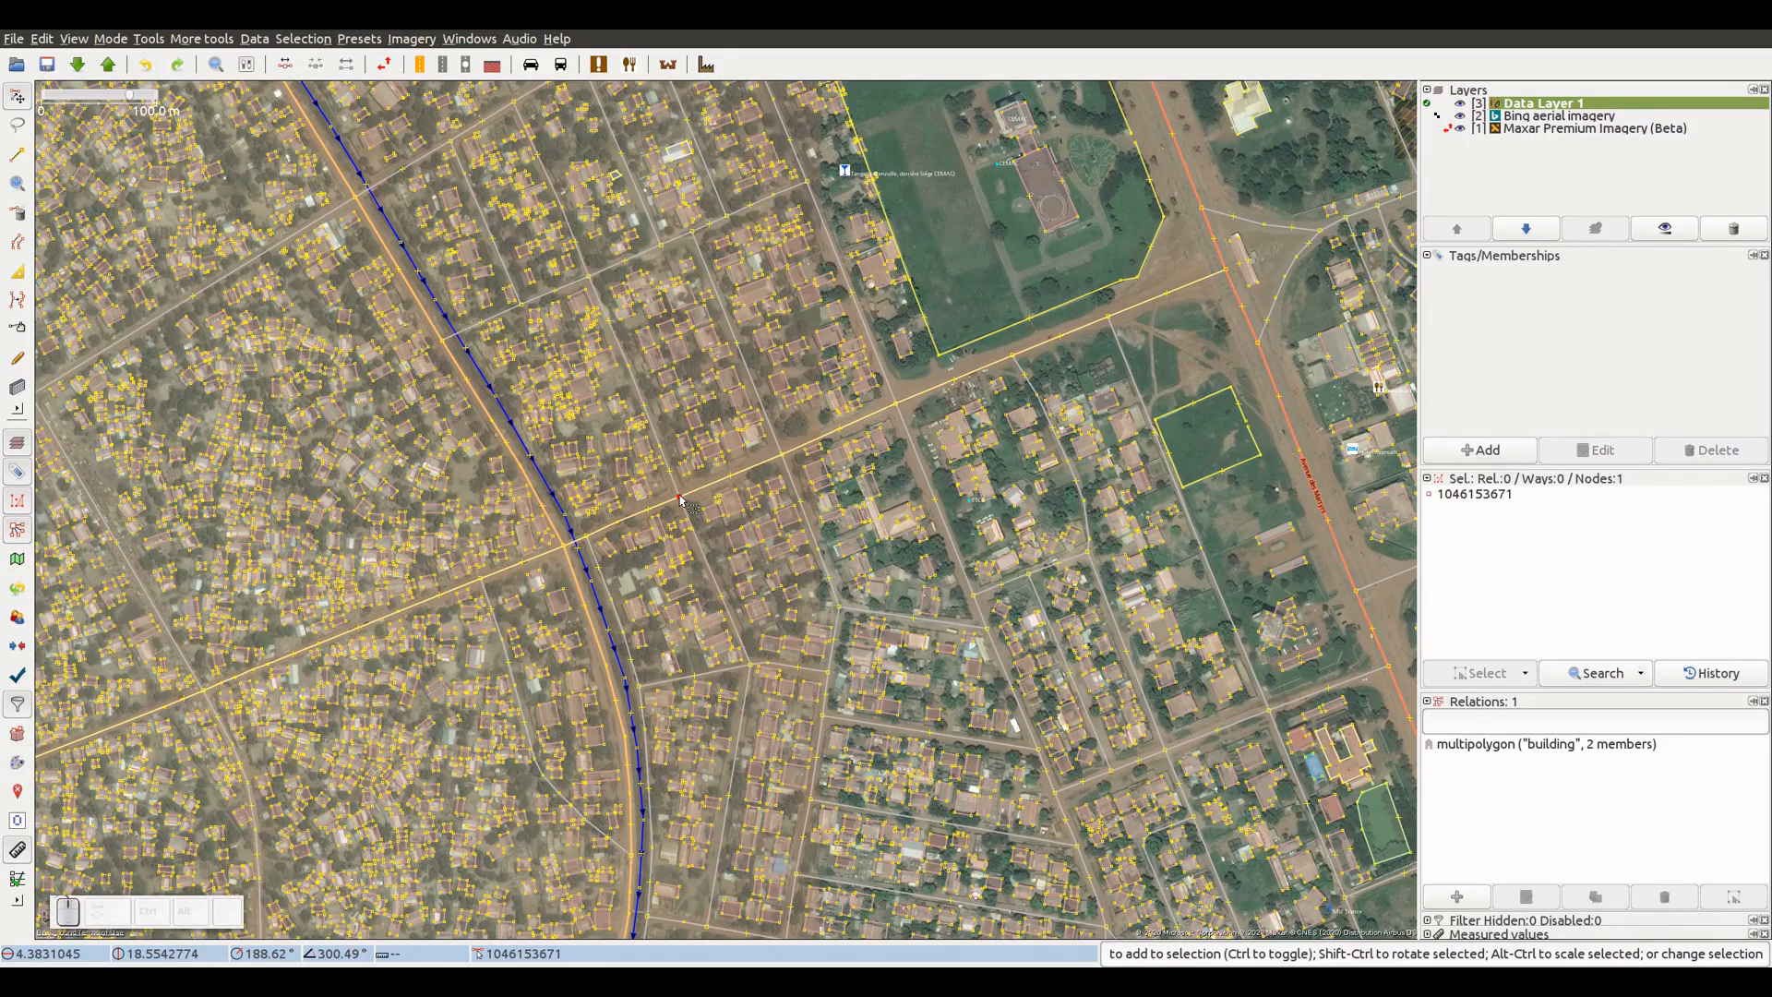
pyautogui.press('p')
pyautogui.click(934, 406)
pyautogui.click(893, 405)
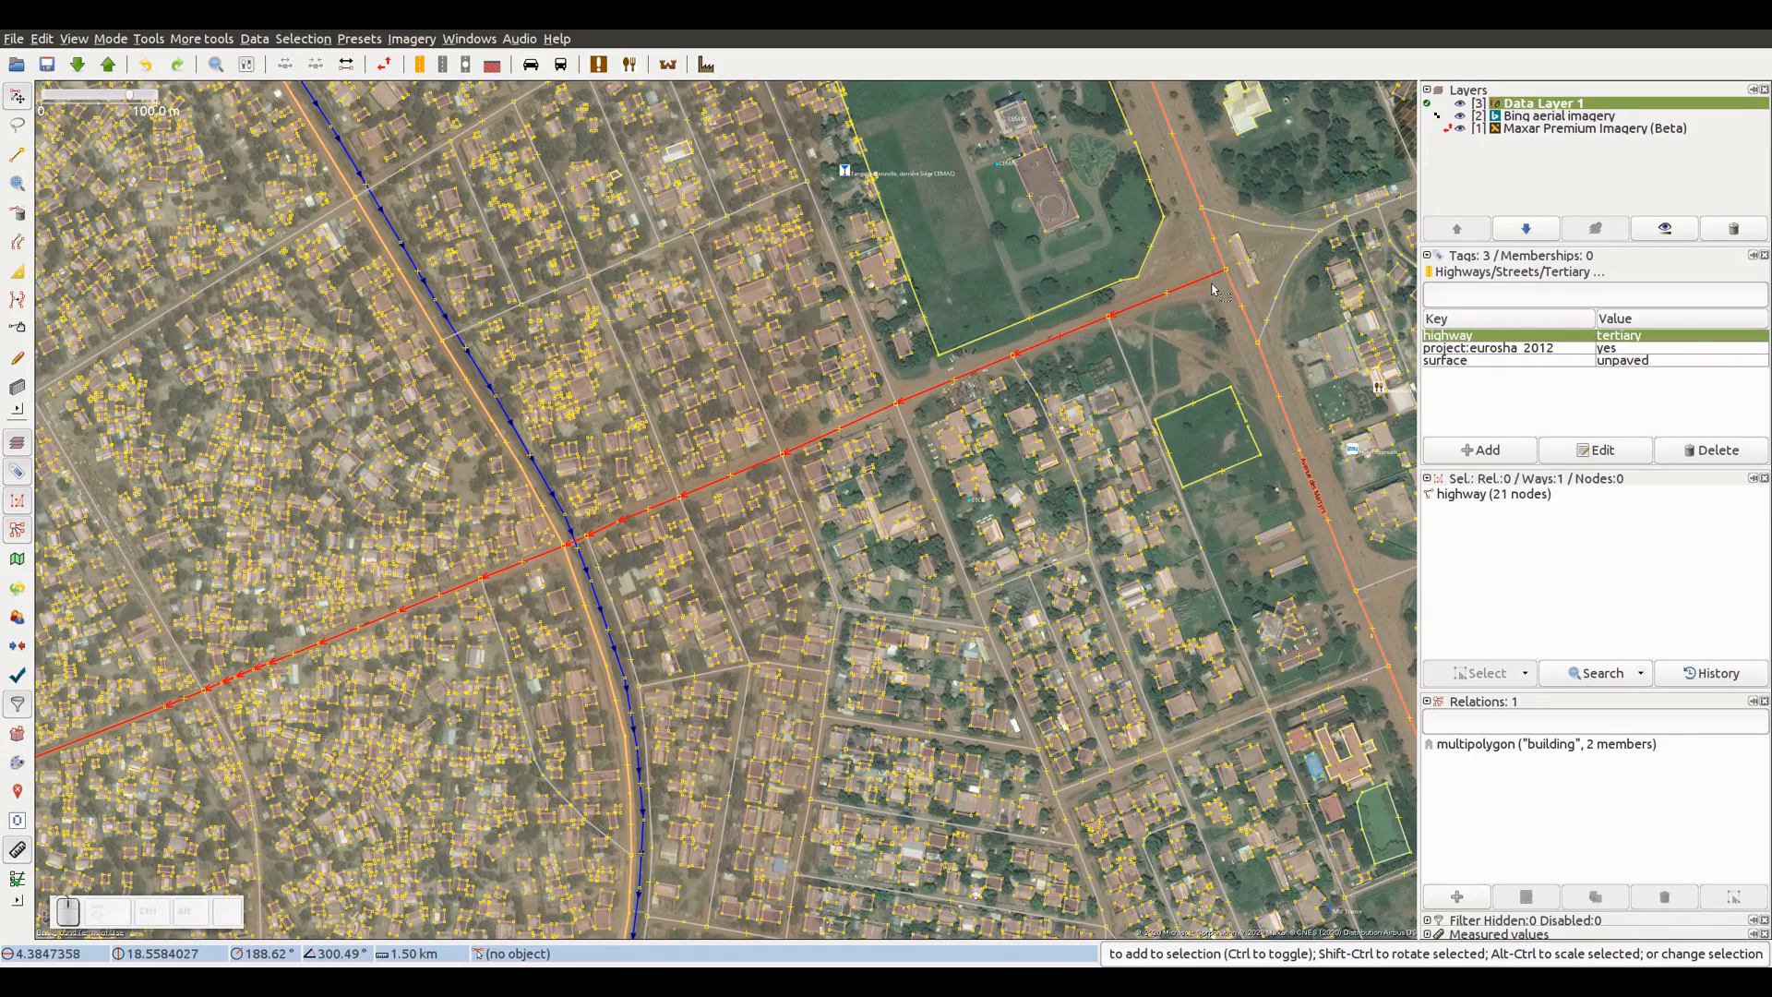
# - Split the 9-node residential road at its crossing with the tertiary road by selecting both the crossing node and that road
pyautogui.click(680, 501)
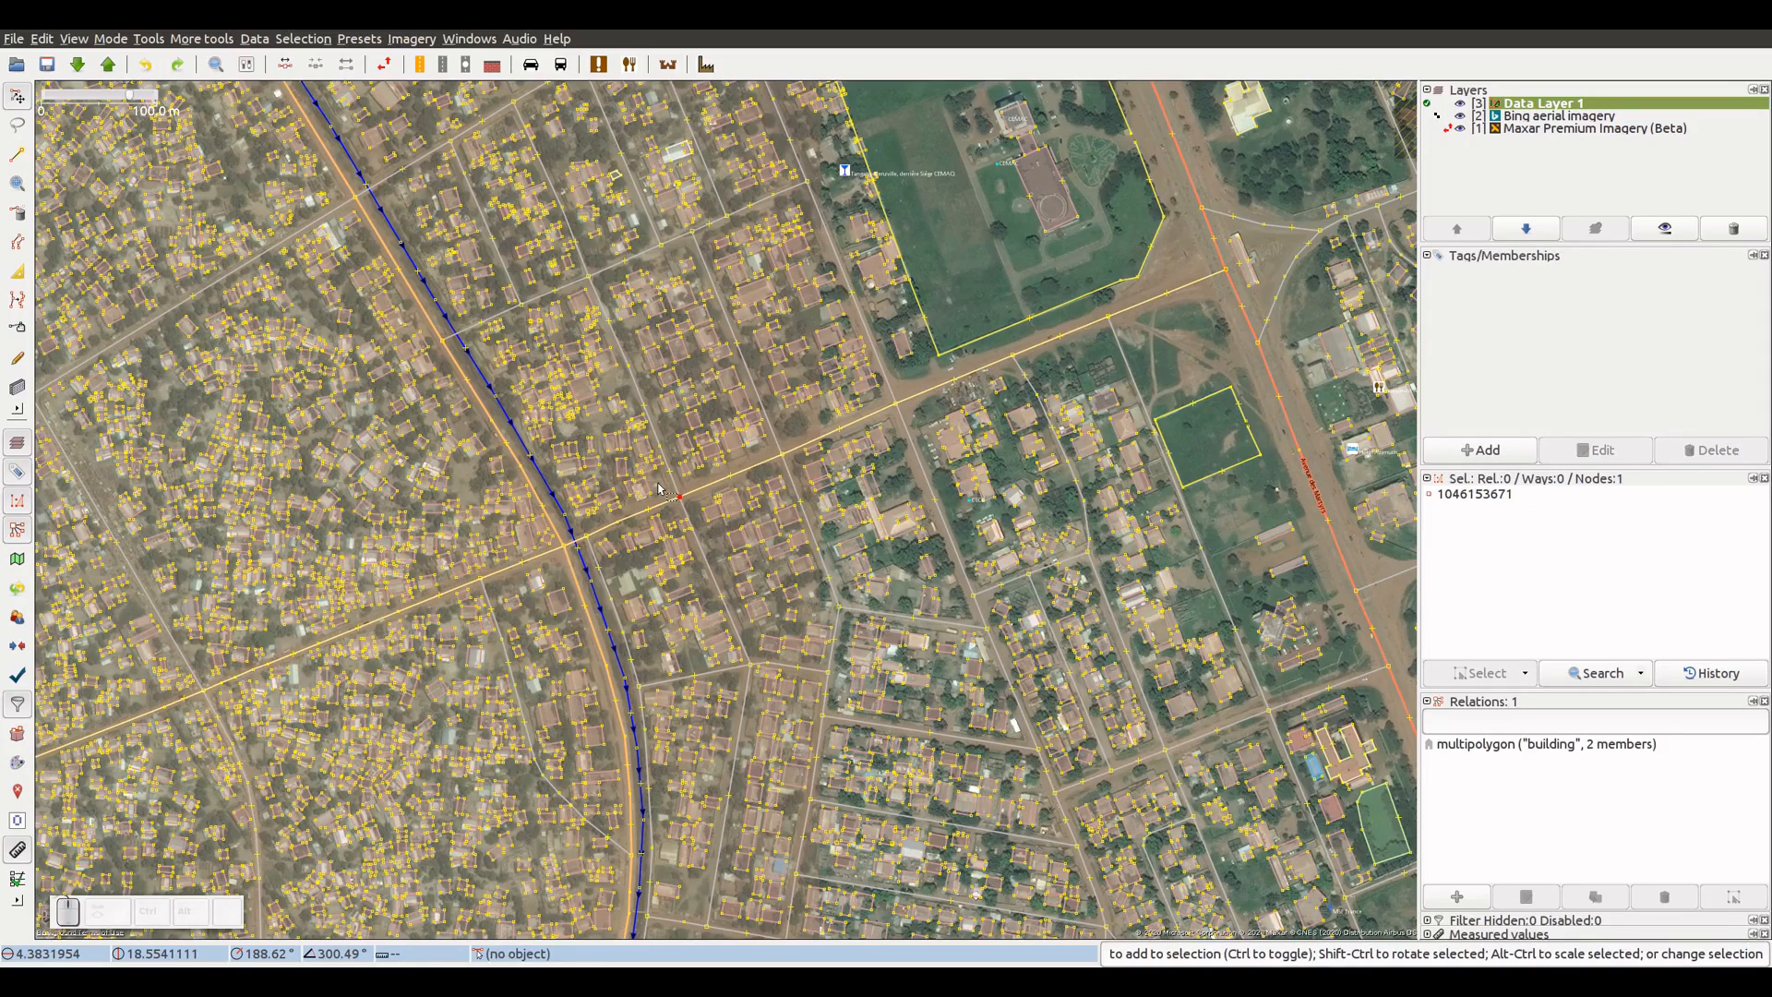
pyautogui.press('ctrl')
pyautogui.keyDown('ctrl'); pyautogui.click(672, 488); pyautogui.keyUp('ctrl')
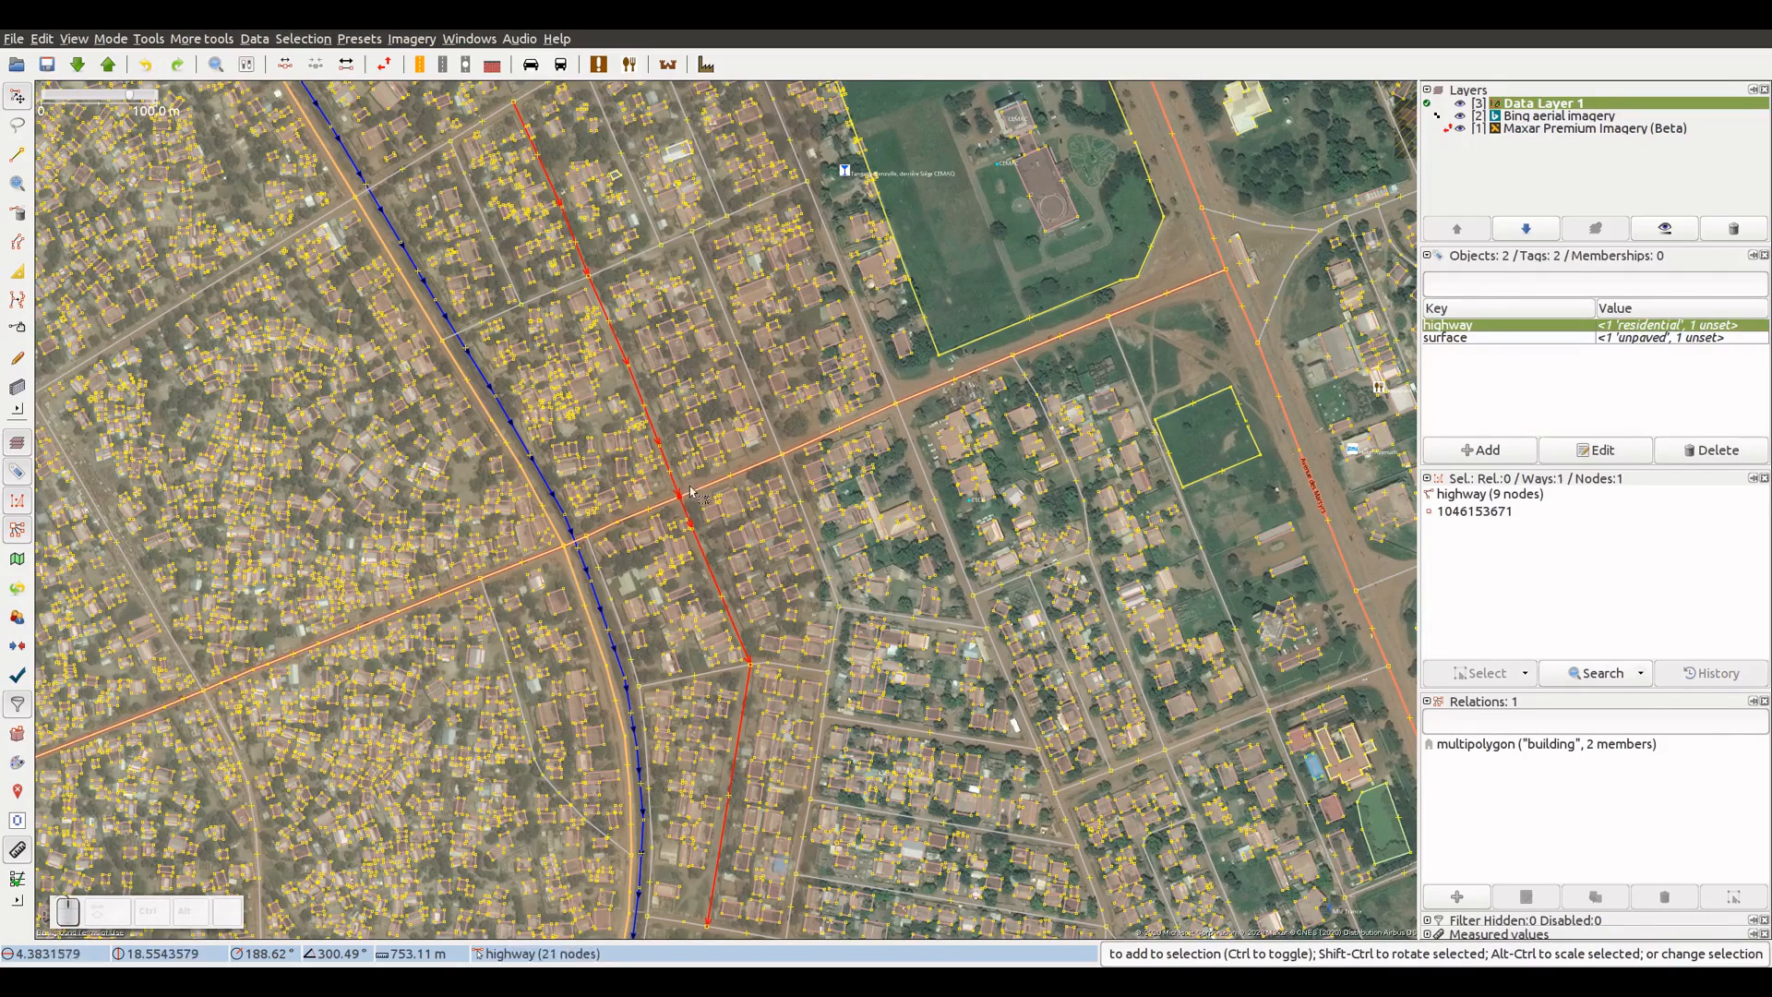
pyautogui.press('p')
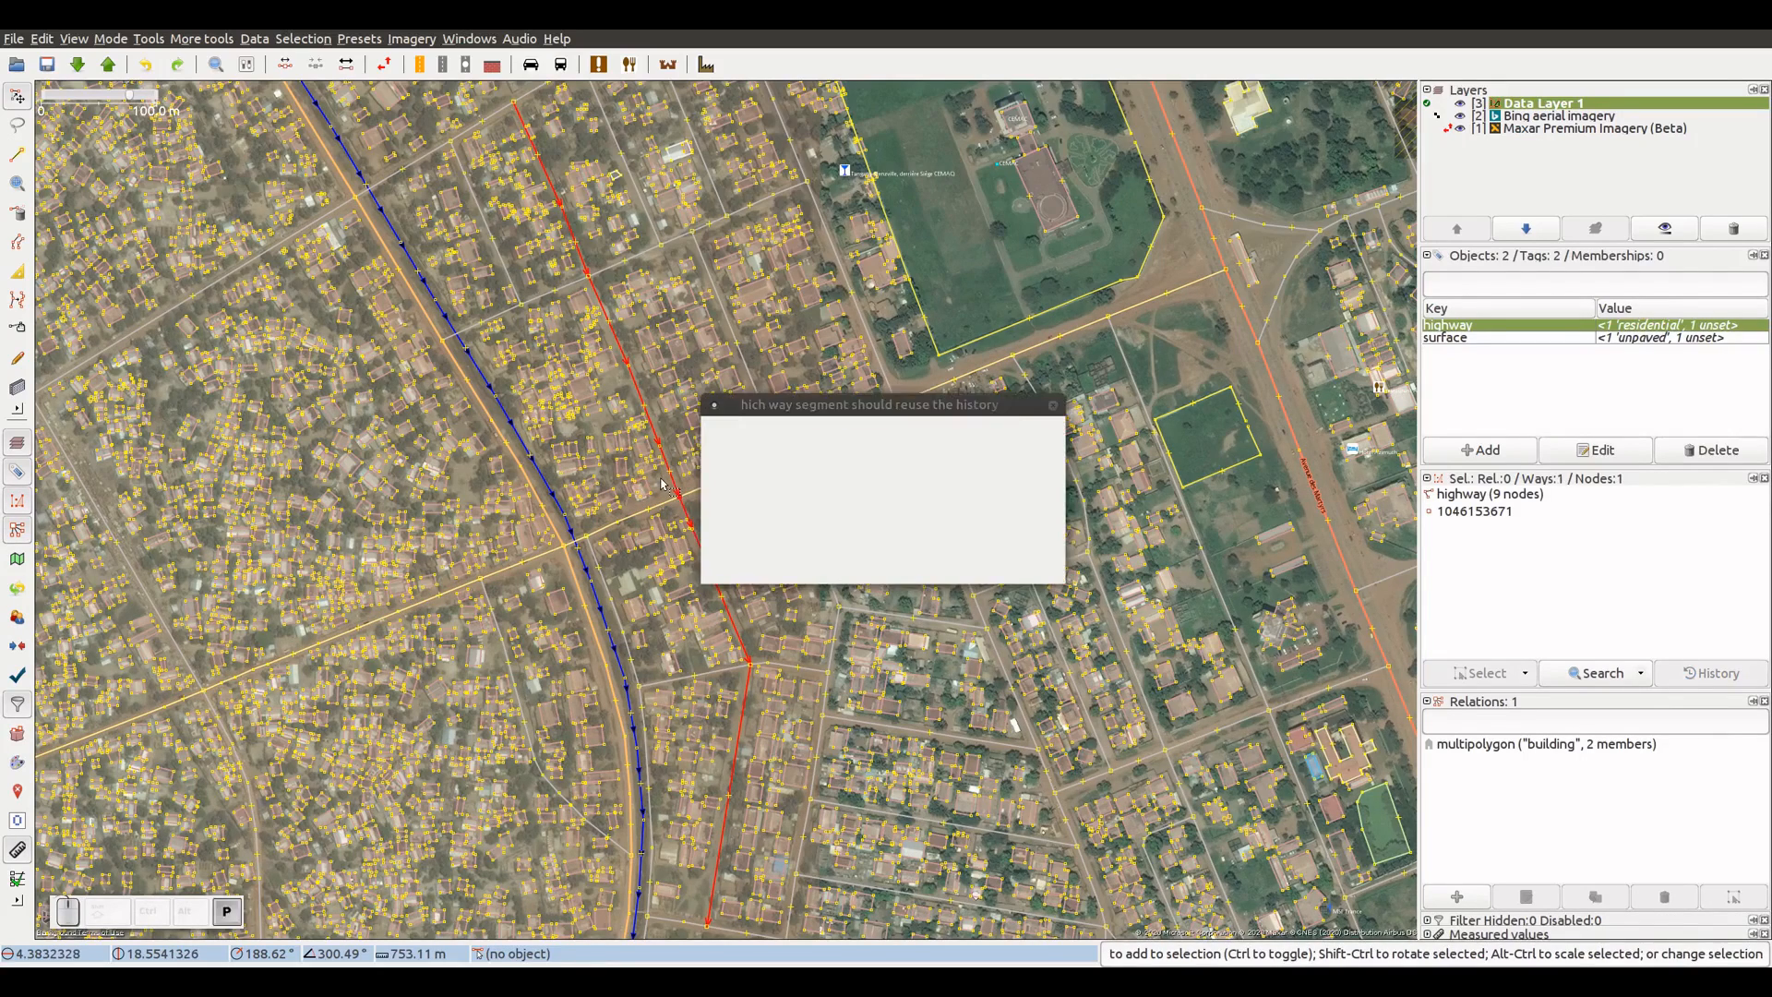
pyautogui.click(840, 563)
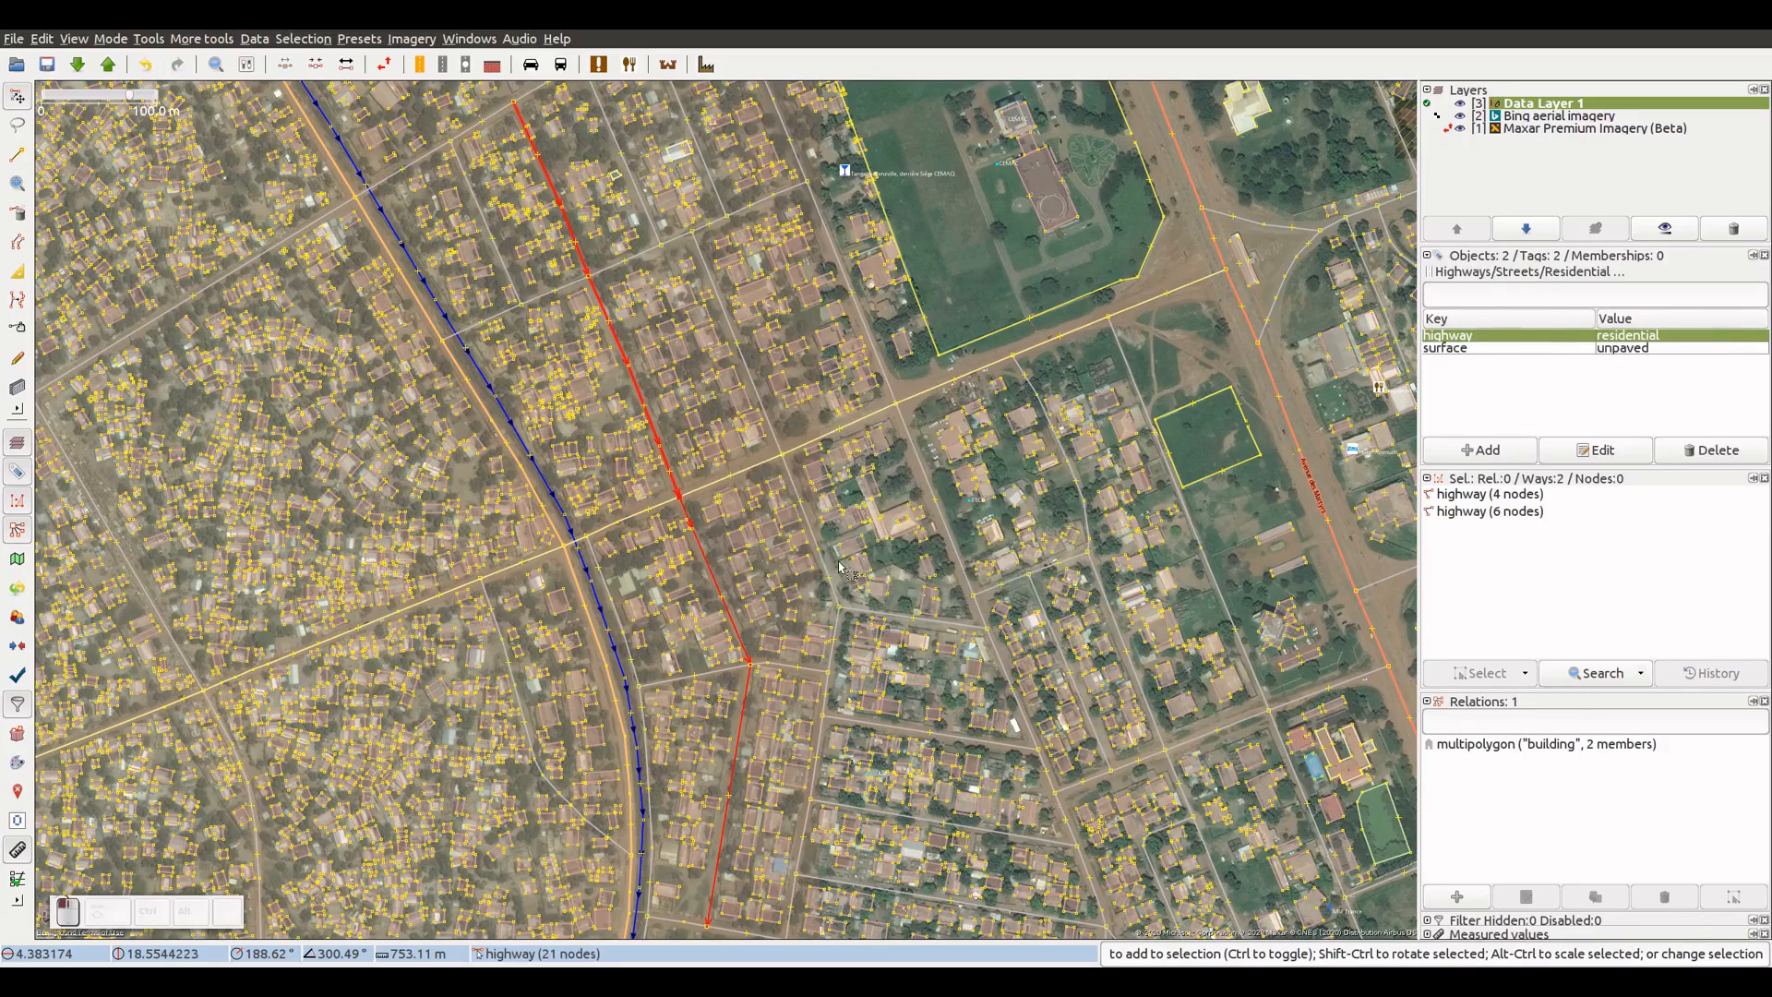
pyautogui.click(960, 305)
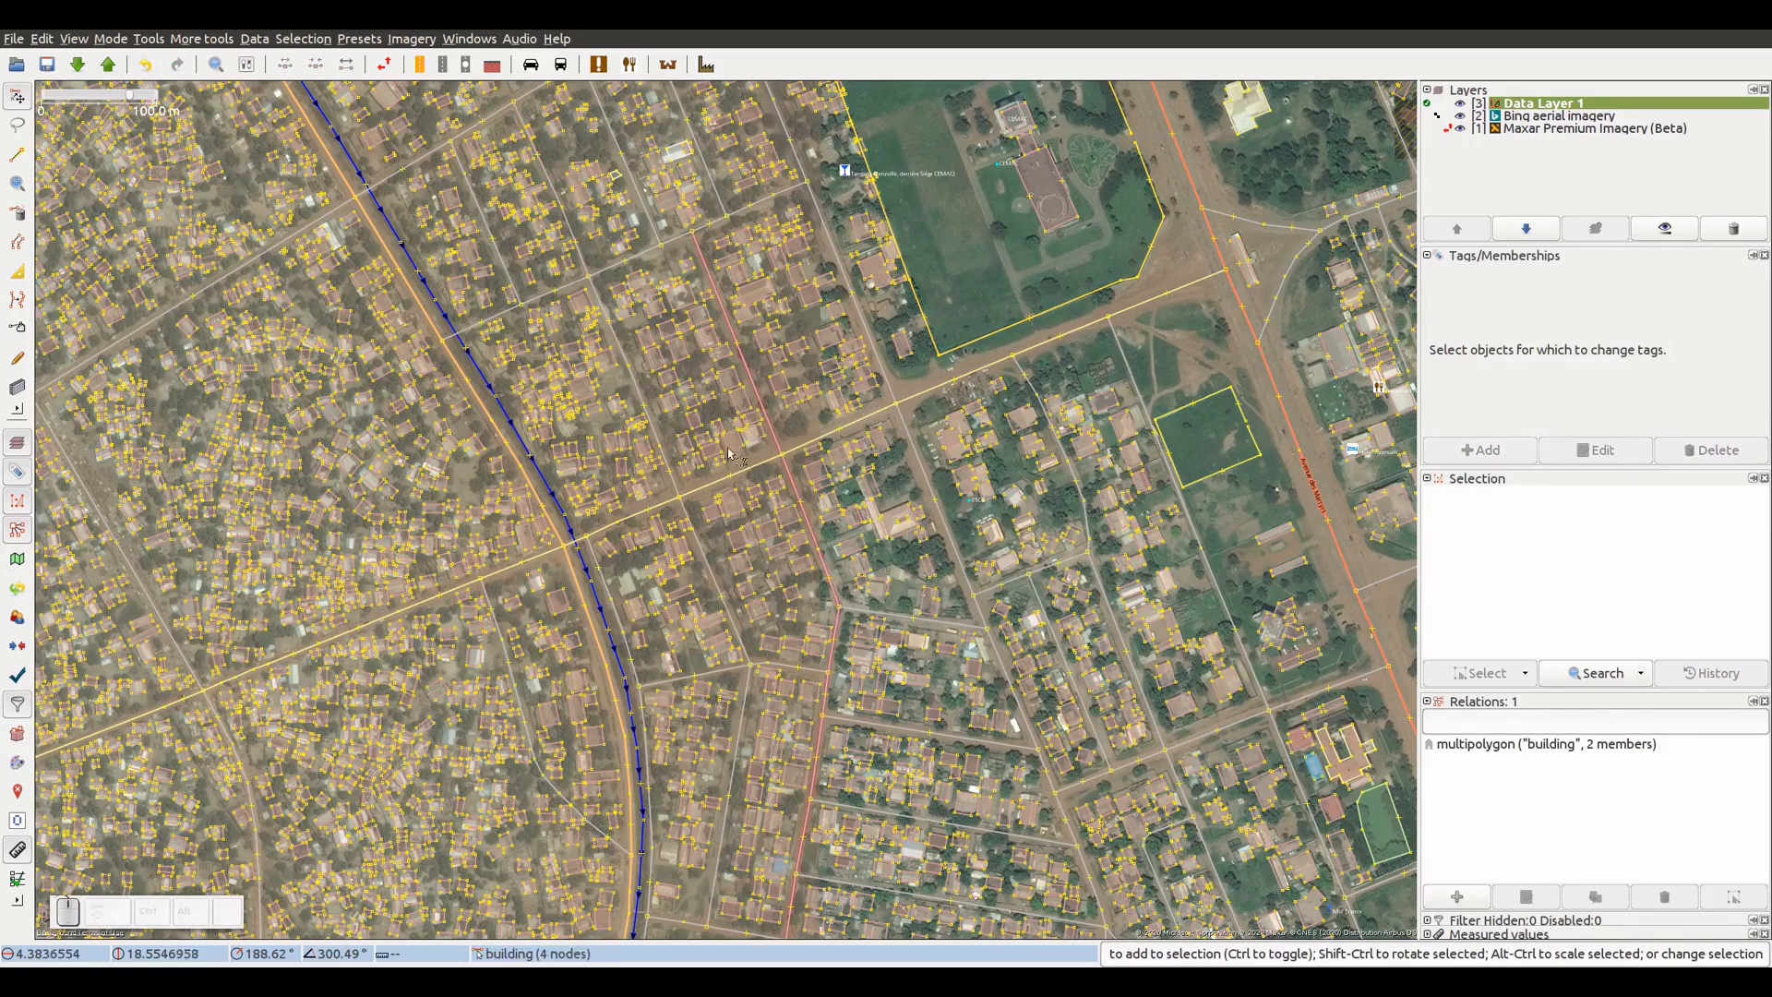
# - Check the residential road's parts north and south of the tertiary road as separate ways
pyautogui.click(675, 491)
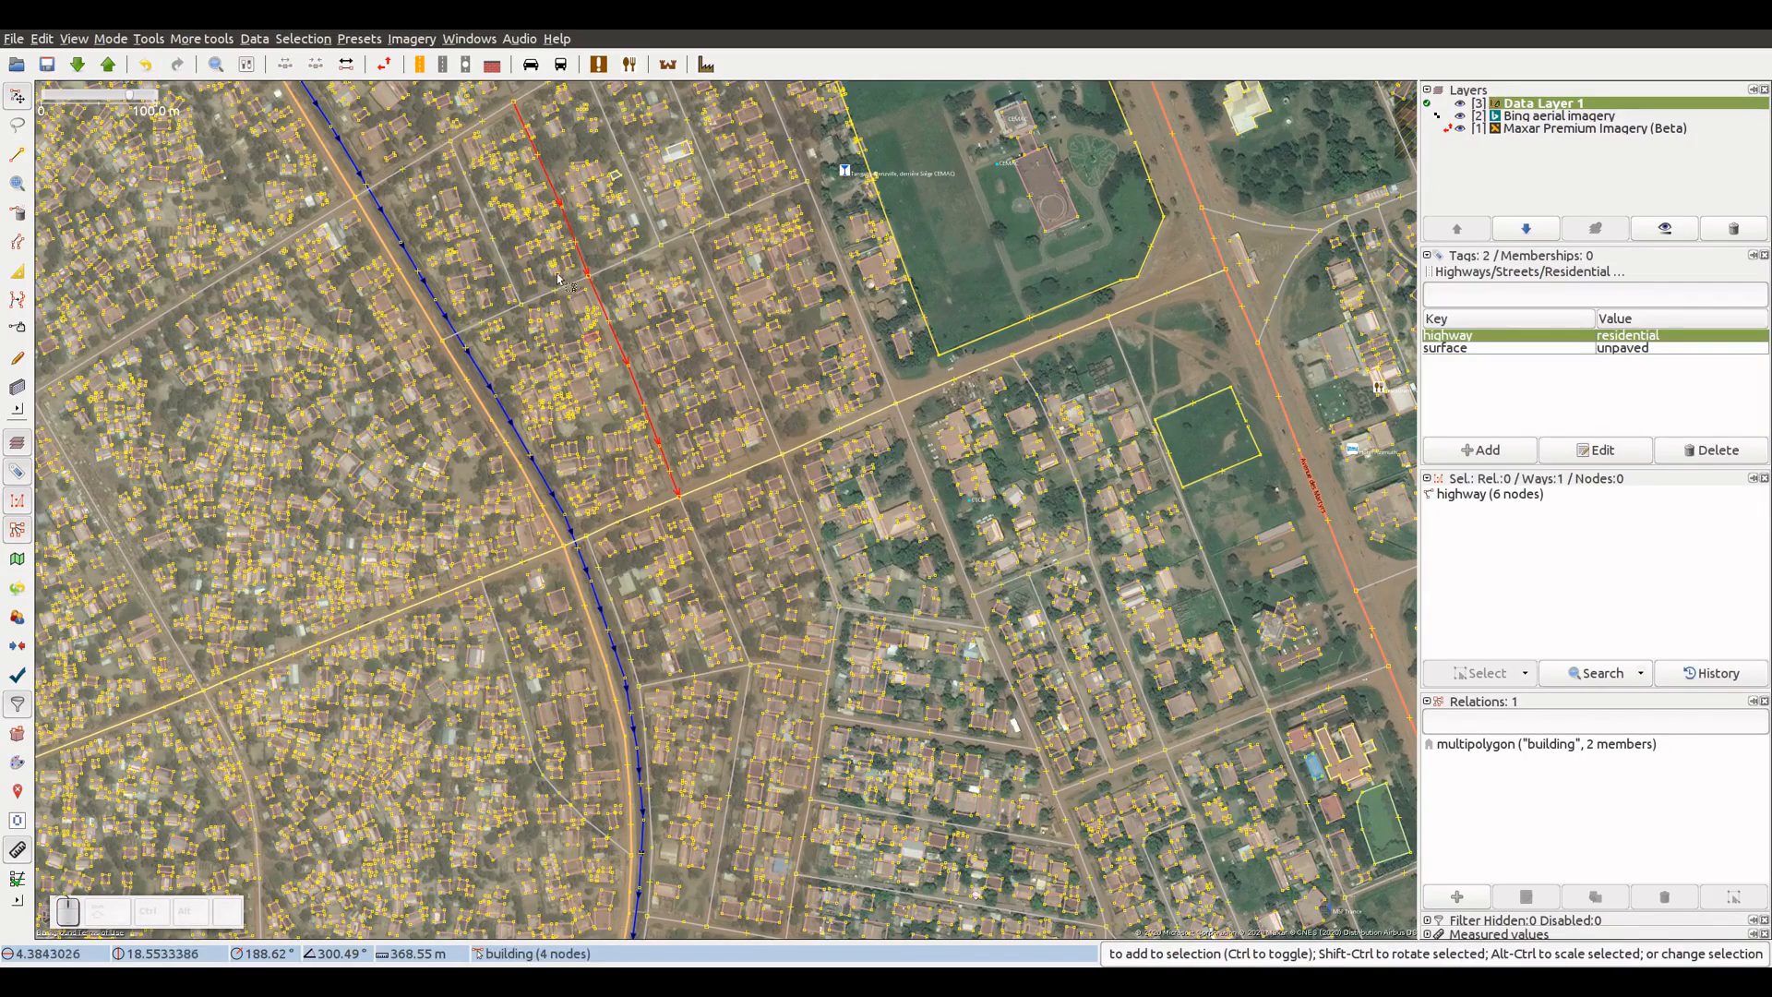
pyautogui.click(711, 567)
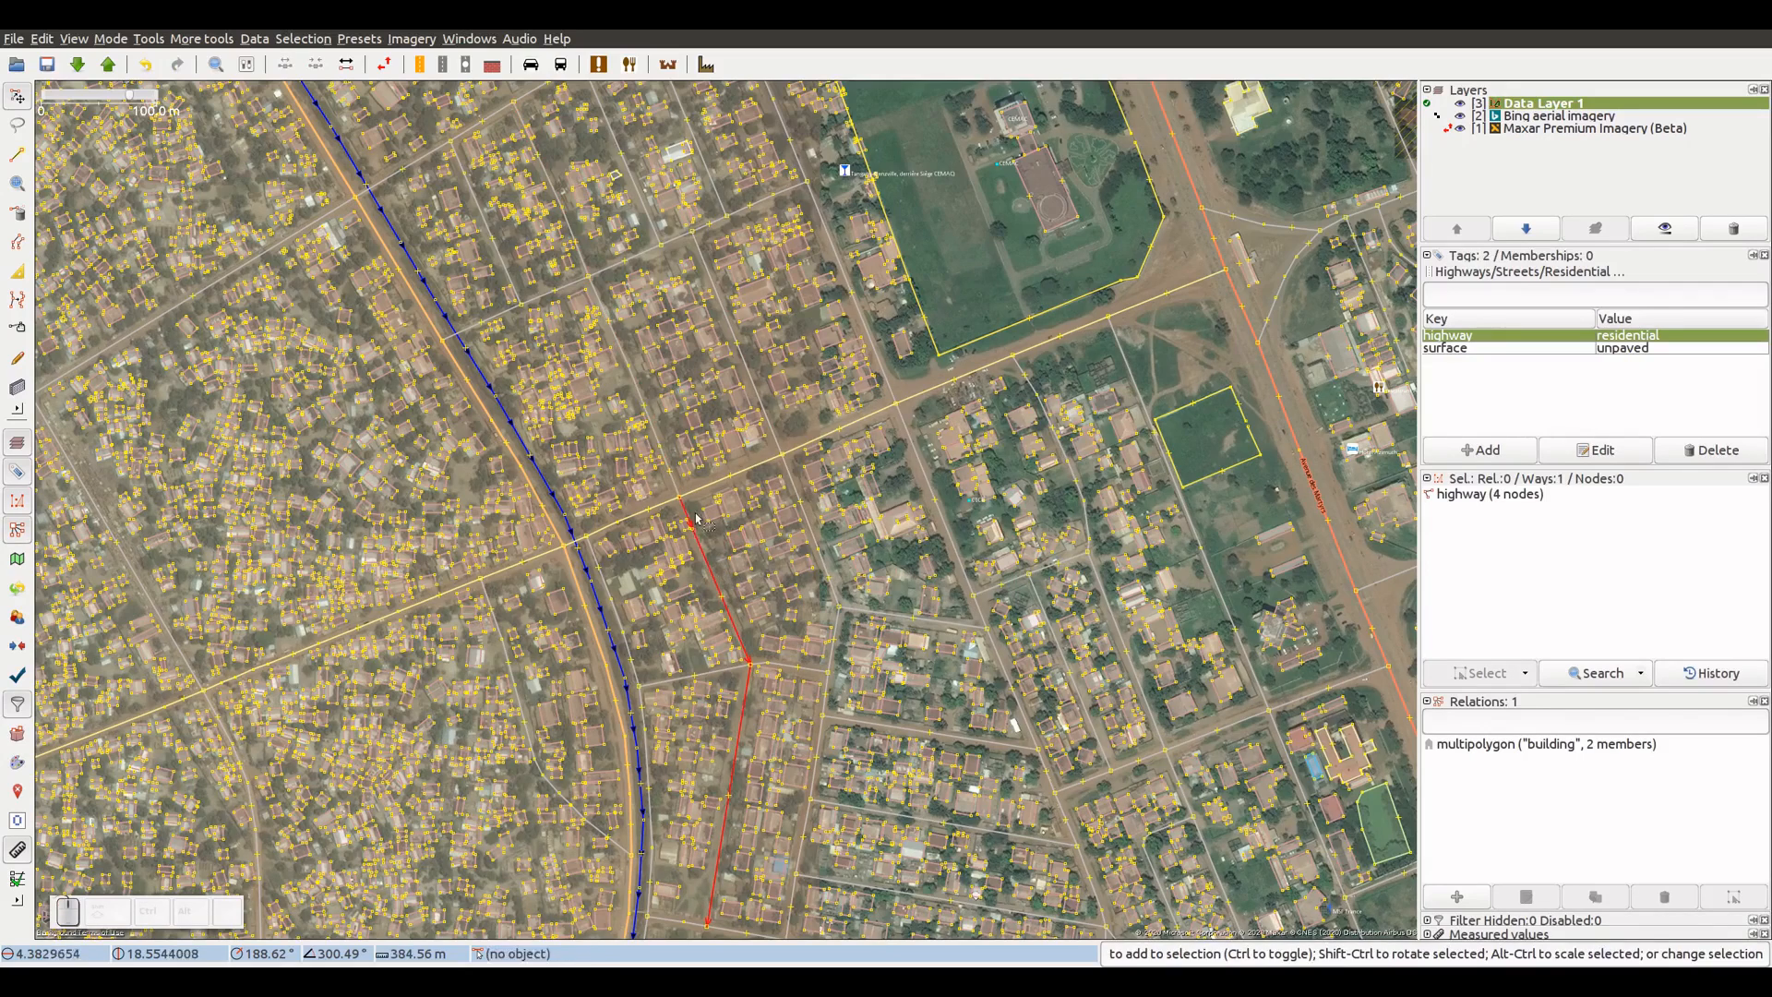
pyautogui.moveTo(964, 349); pyautogui.dragTo(967, 316)
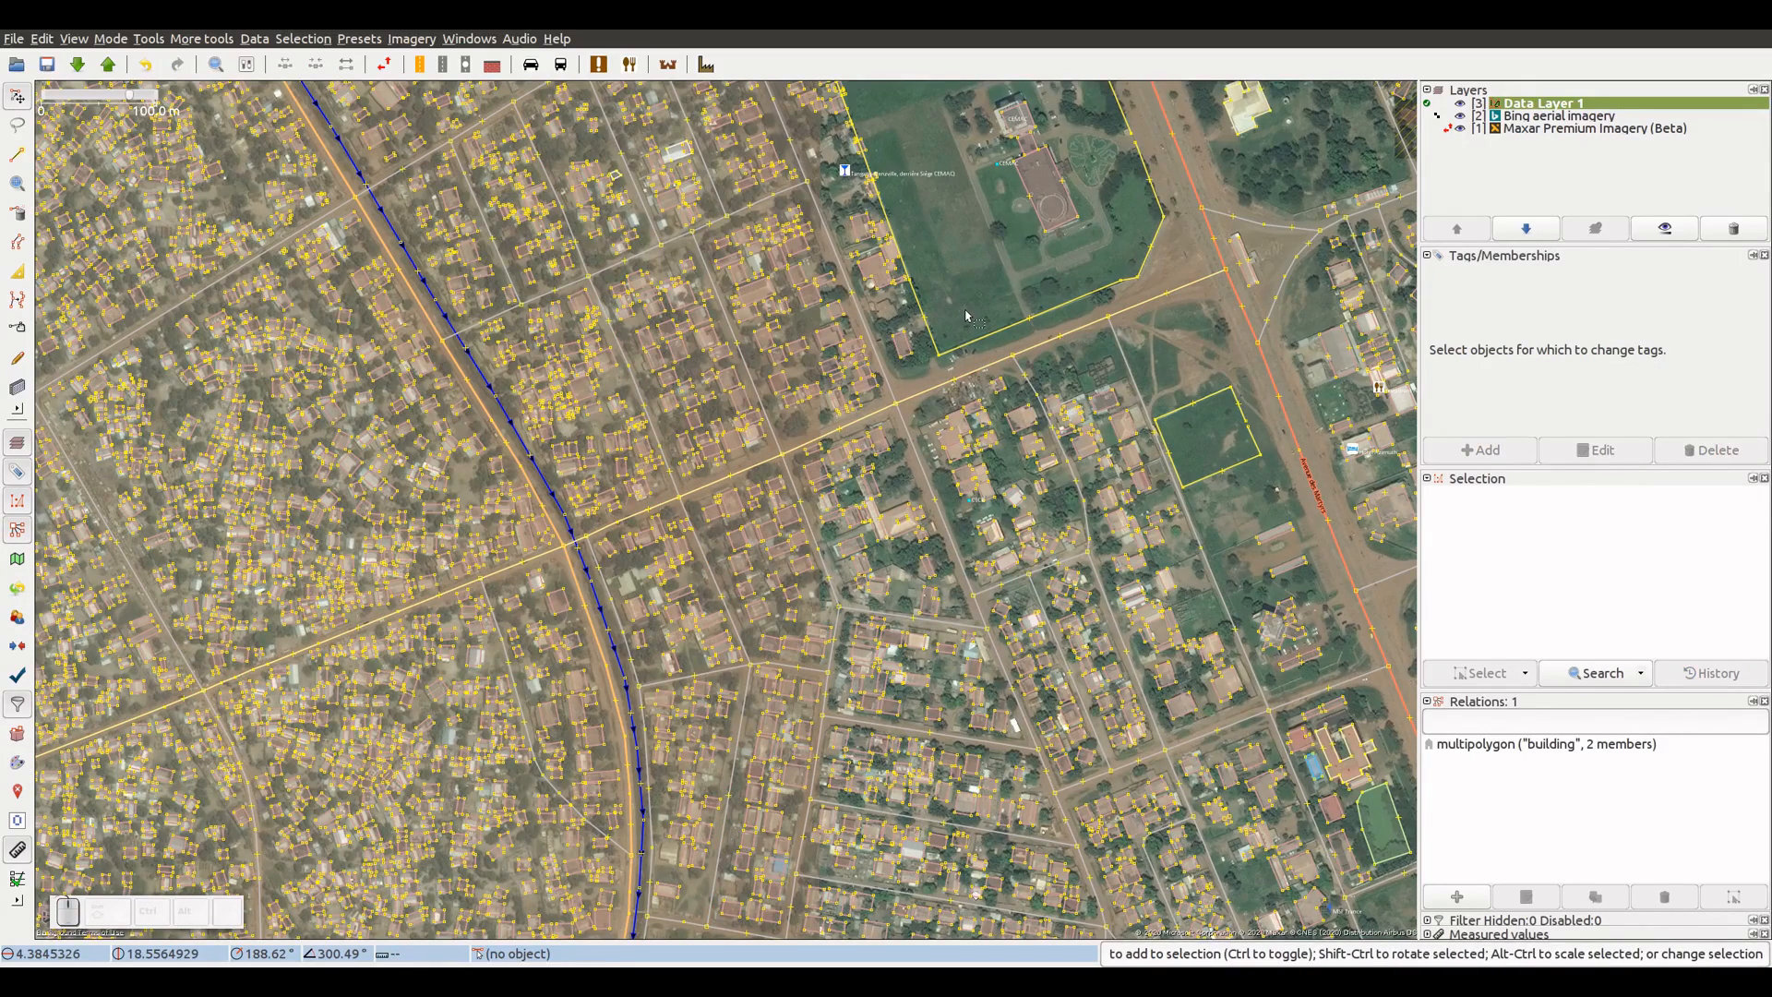
# - Add the tag name=Rue de la Liberté to the residential road section north of the tertiary road
pyautogui.click(640, 395)
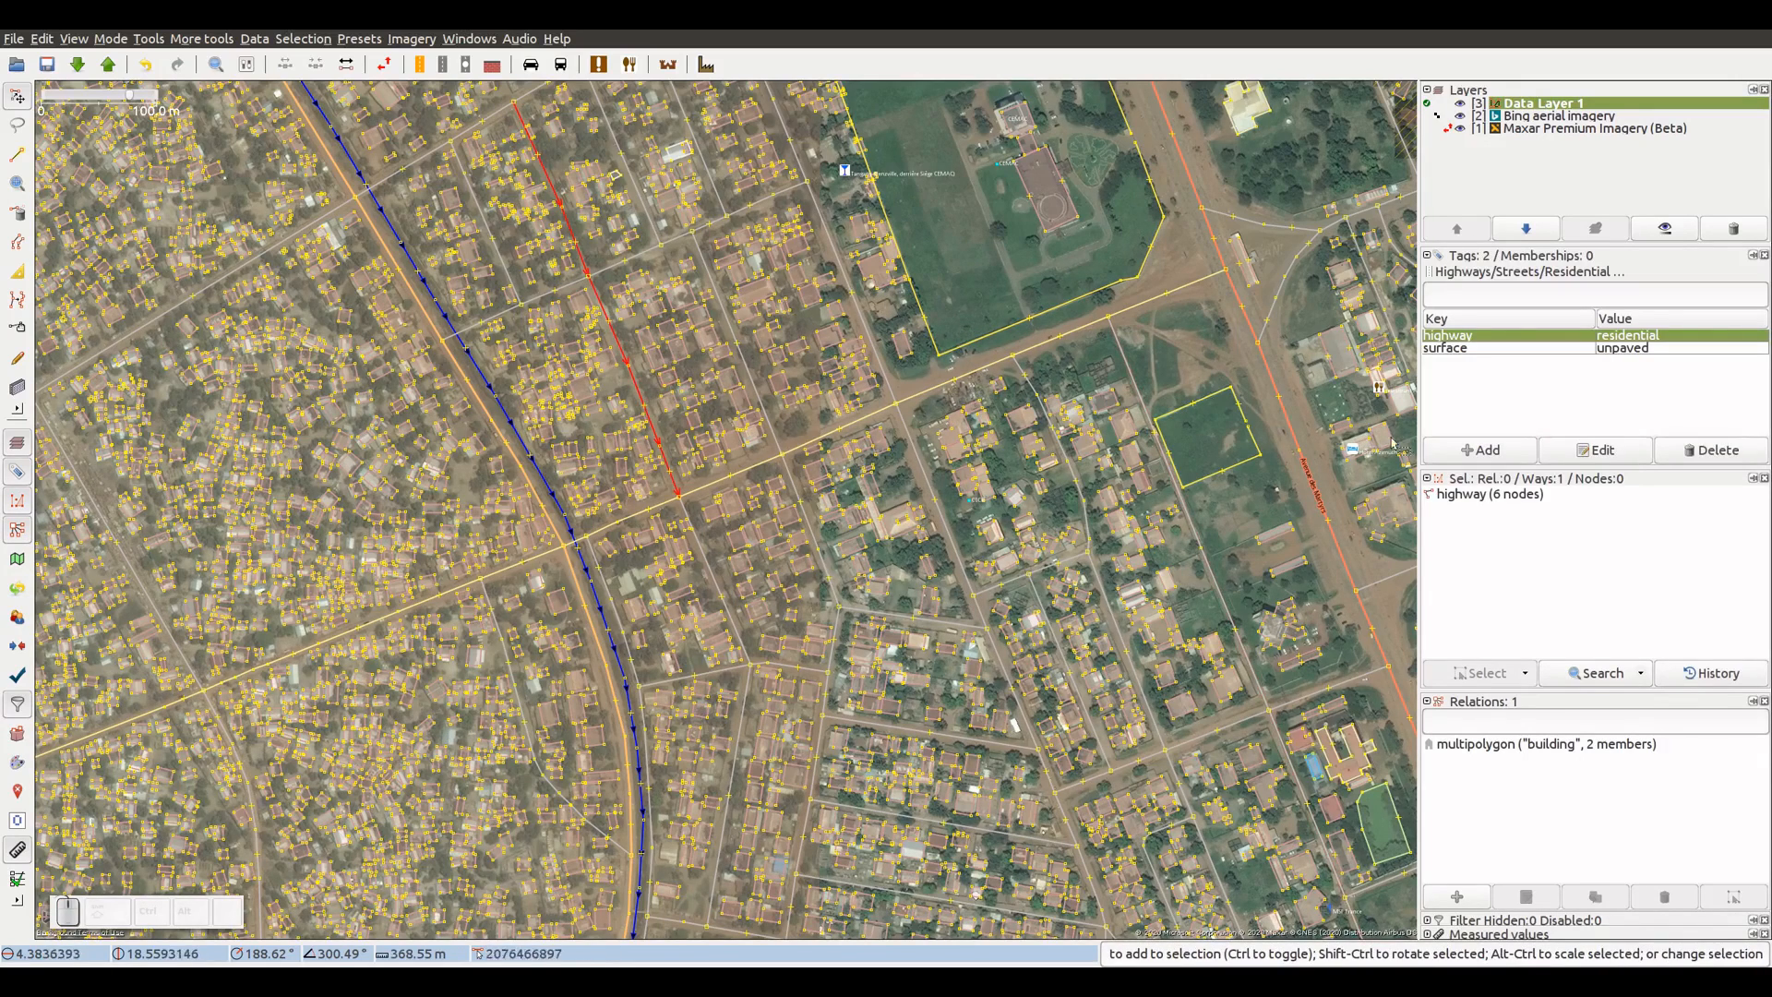
pyautogui.click(1456, 451)
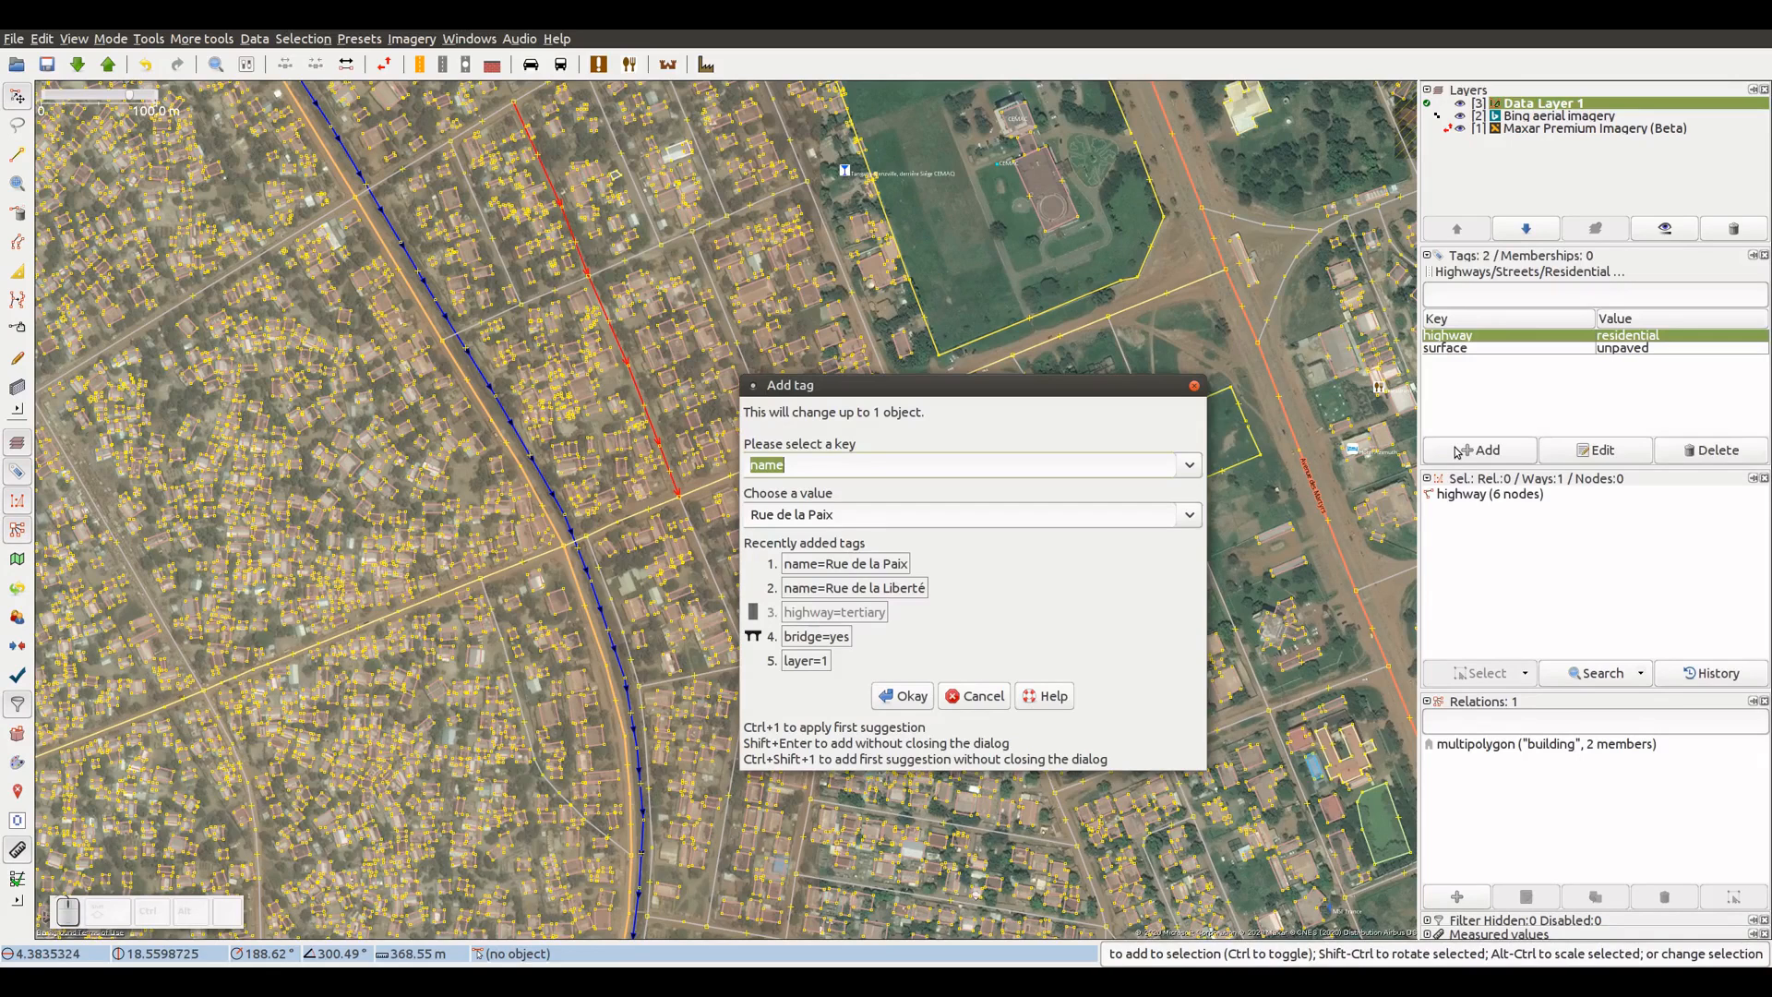
pyautogui.press('Tab')
pyautogui.write('Rue de la L')
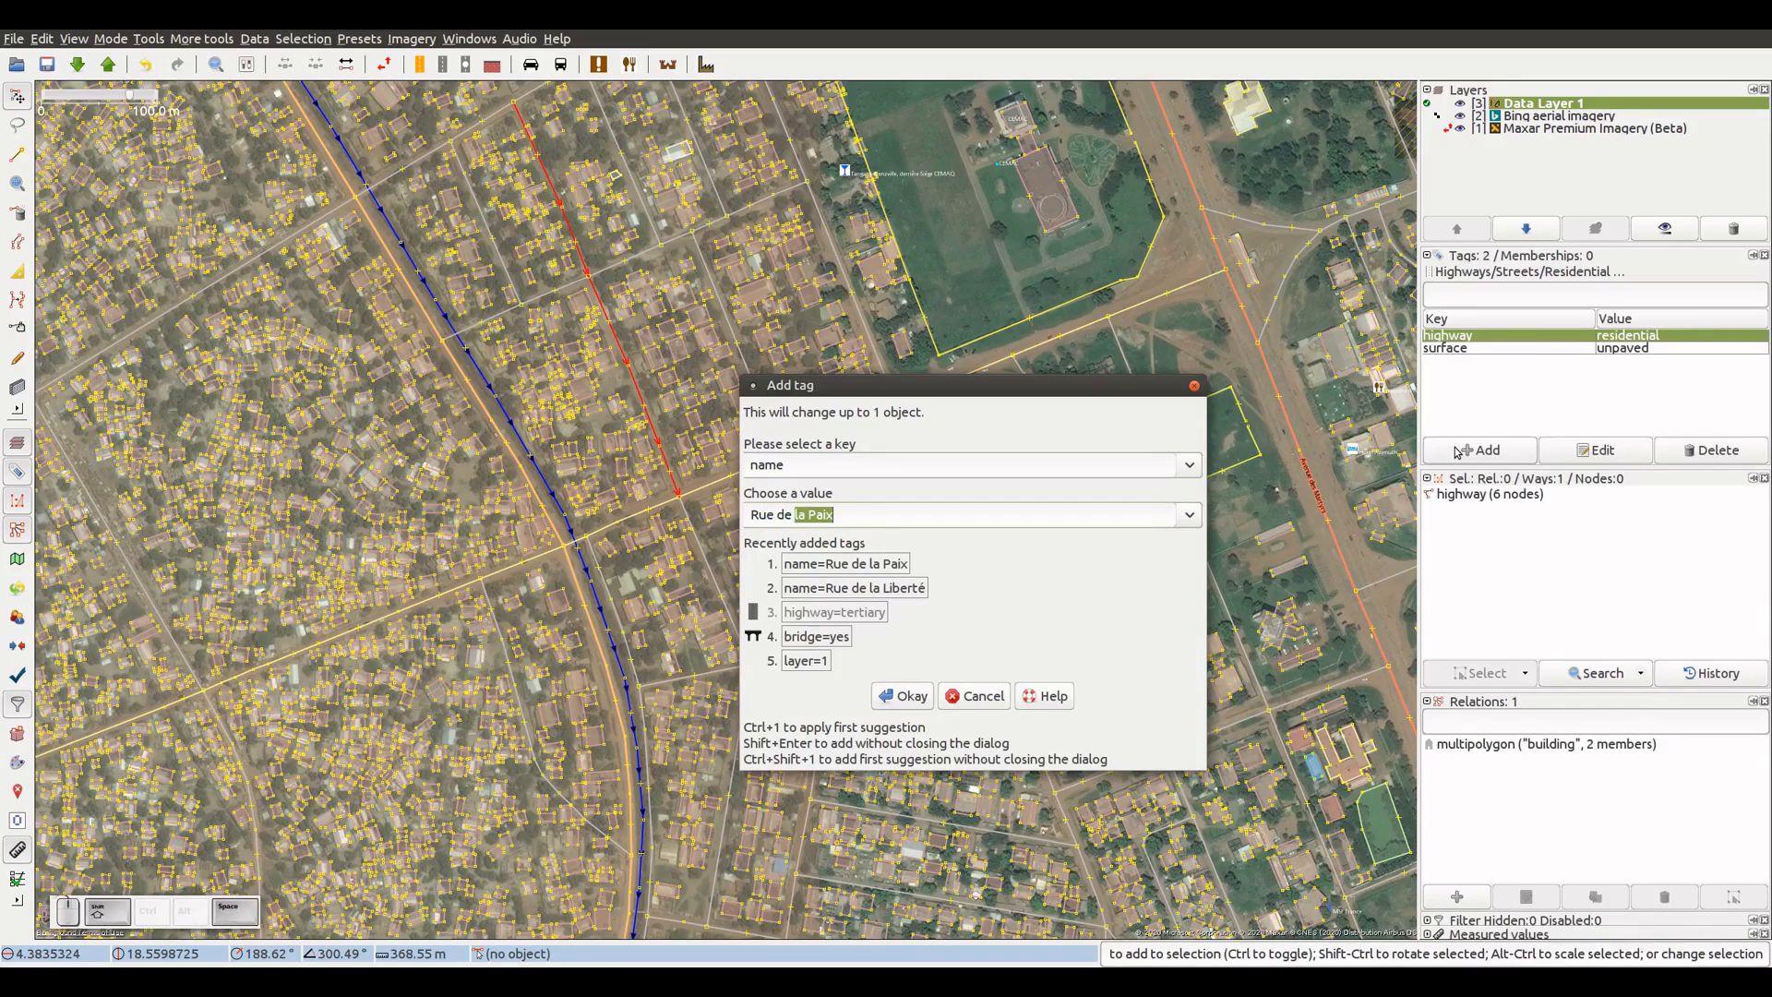
pyautogui.press('Tab')
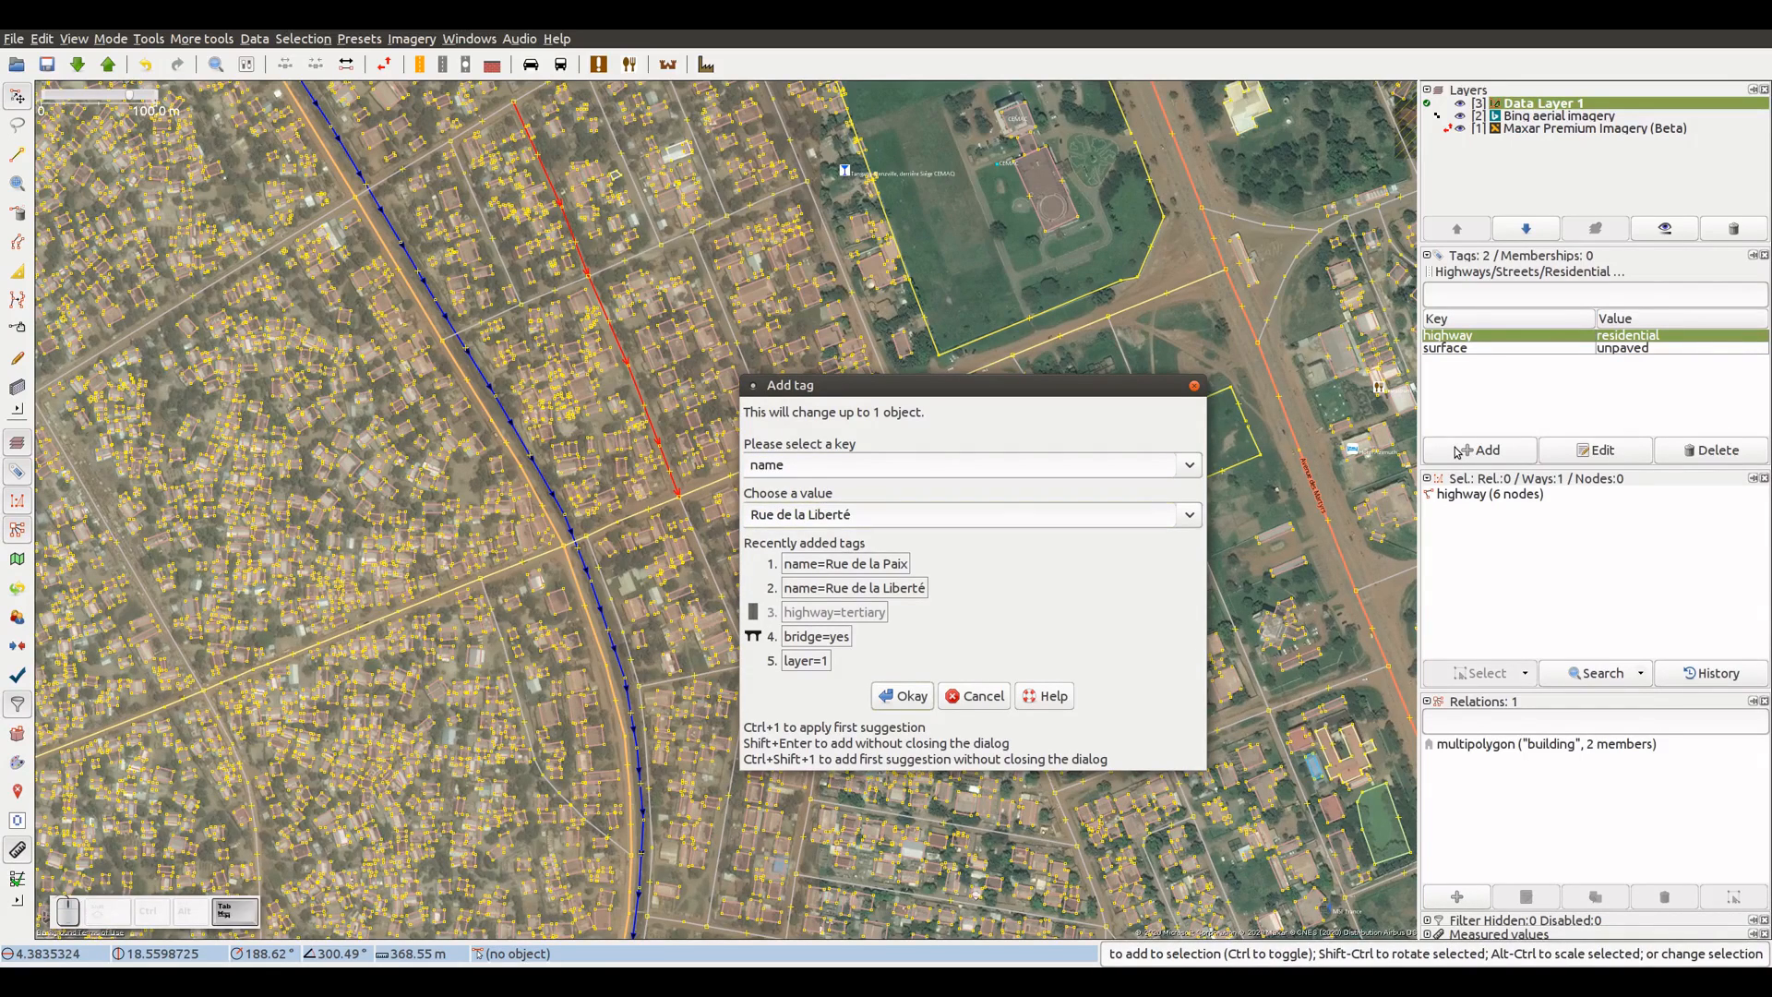
pyautogui.press('Return')
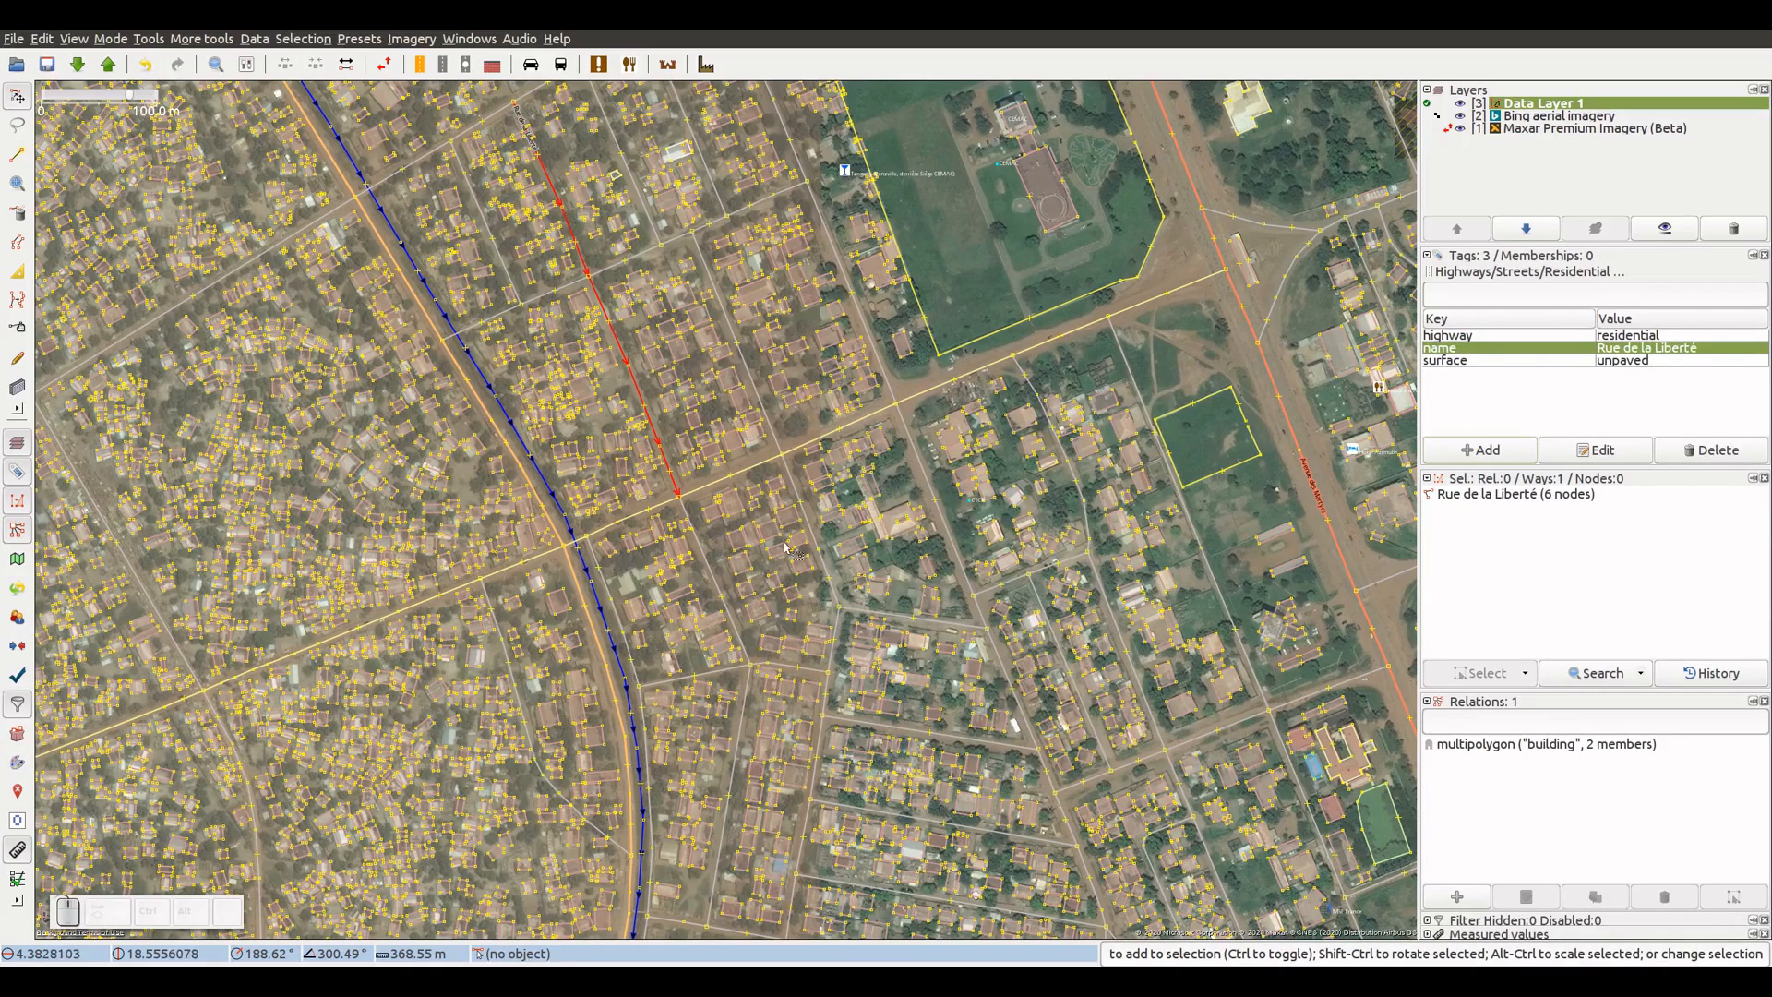
# - Add the tag name=Rue de la Paix to the residential road section south of the tertiary road
pyautogui.click(702, 564)
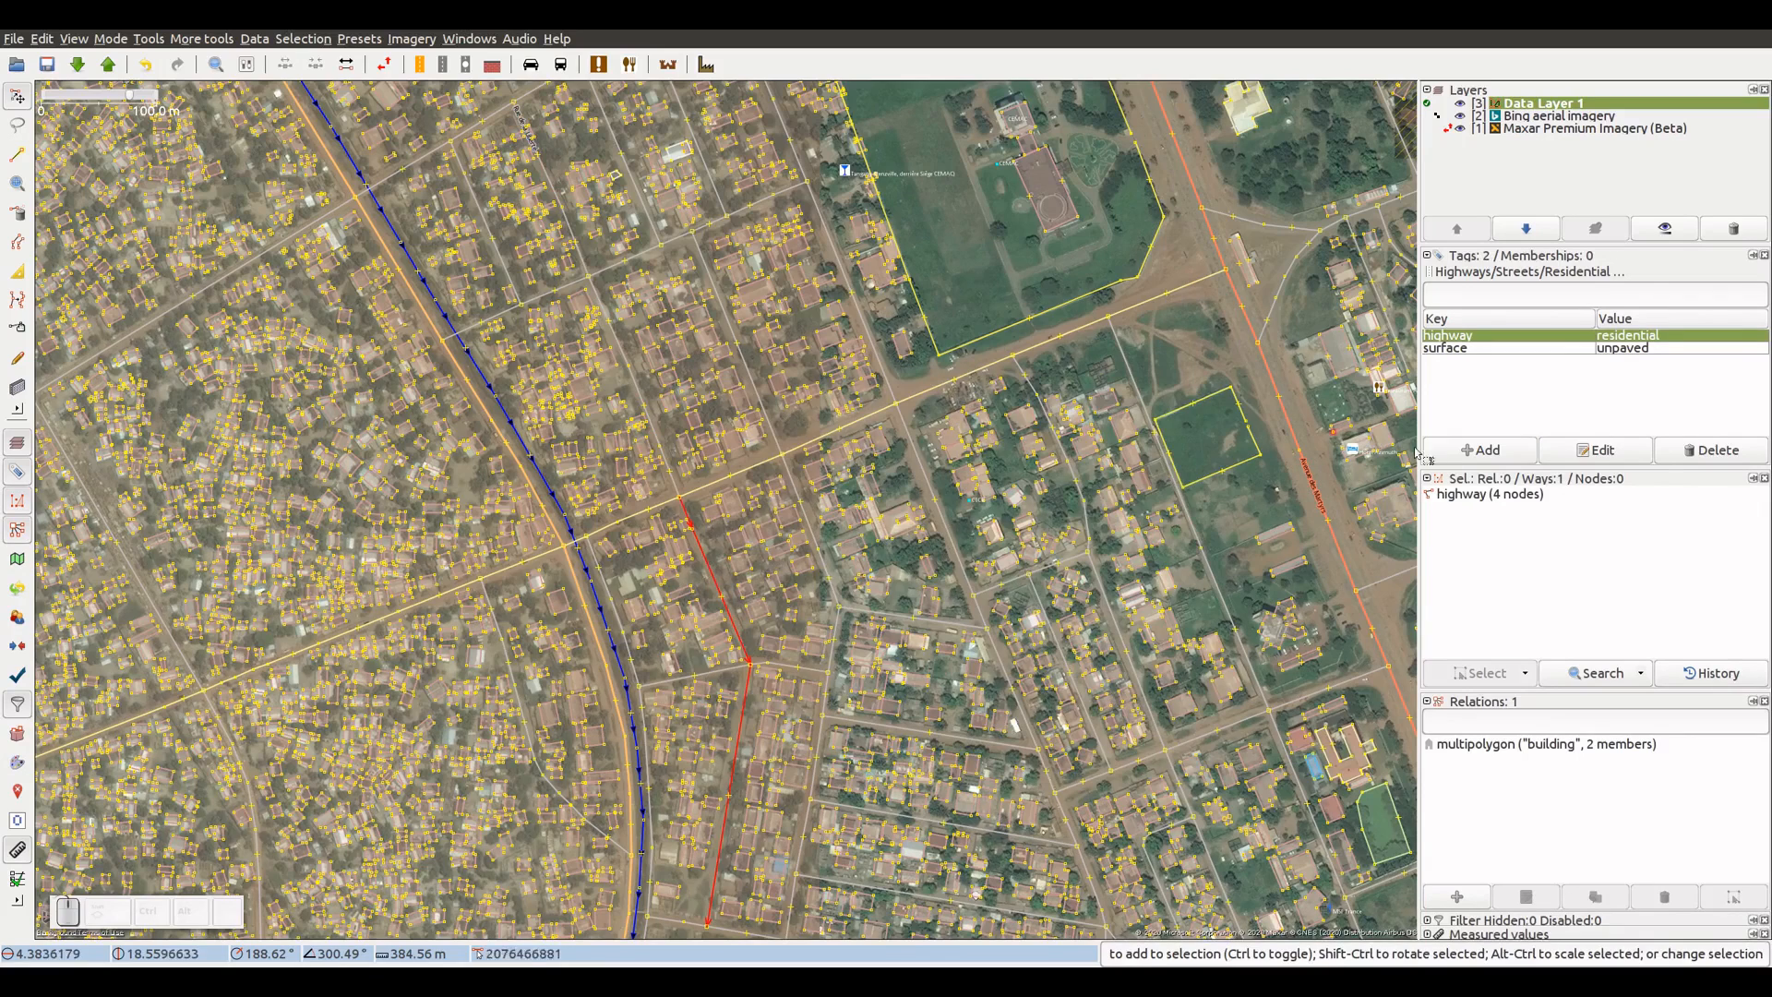
pyautogui.click(1456, 457)
pyautogui.press('Tab')
pyautogui.write('Rue de la Pa')
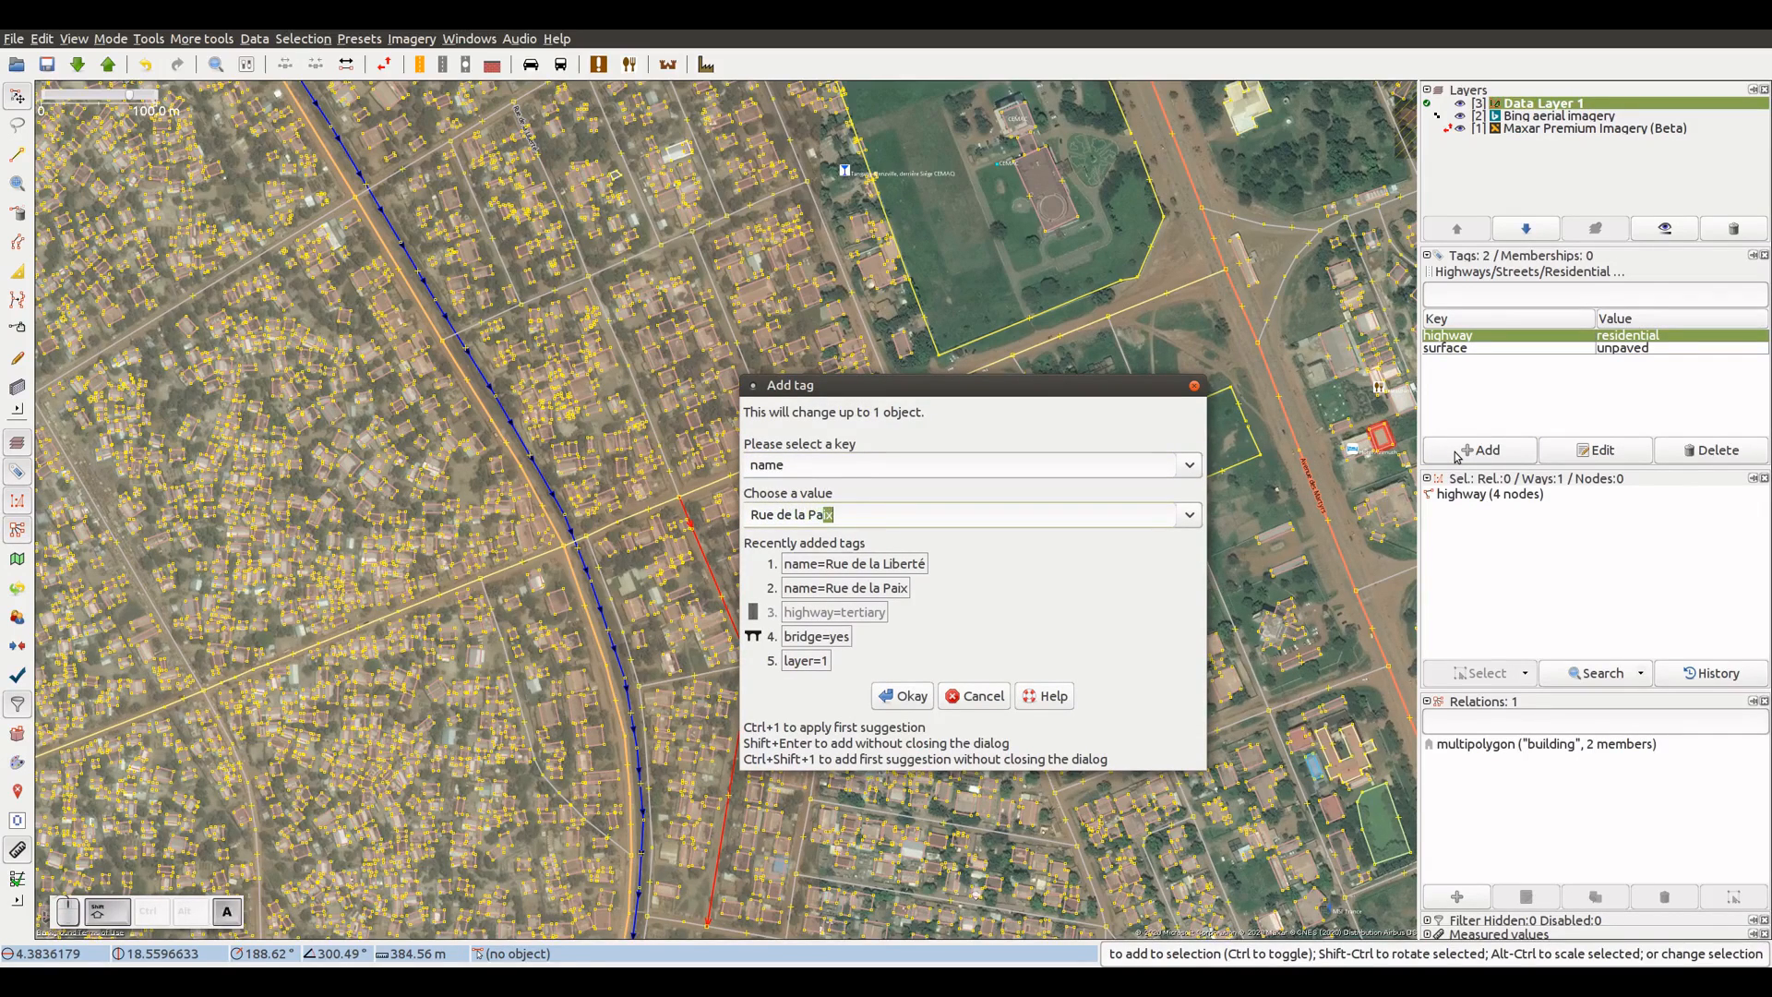
pyautogui.press('Return')
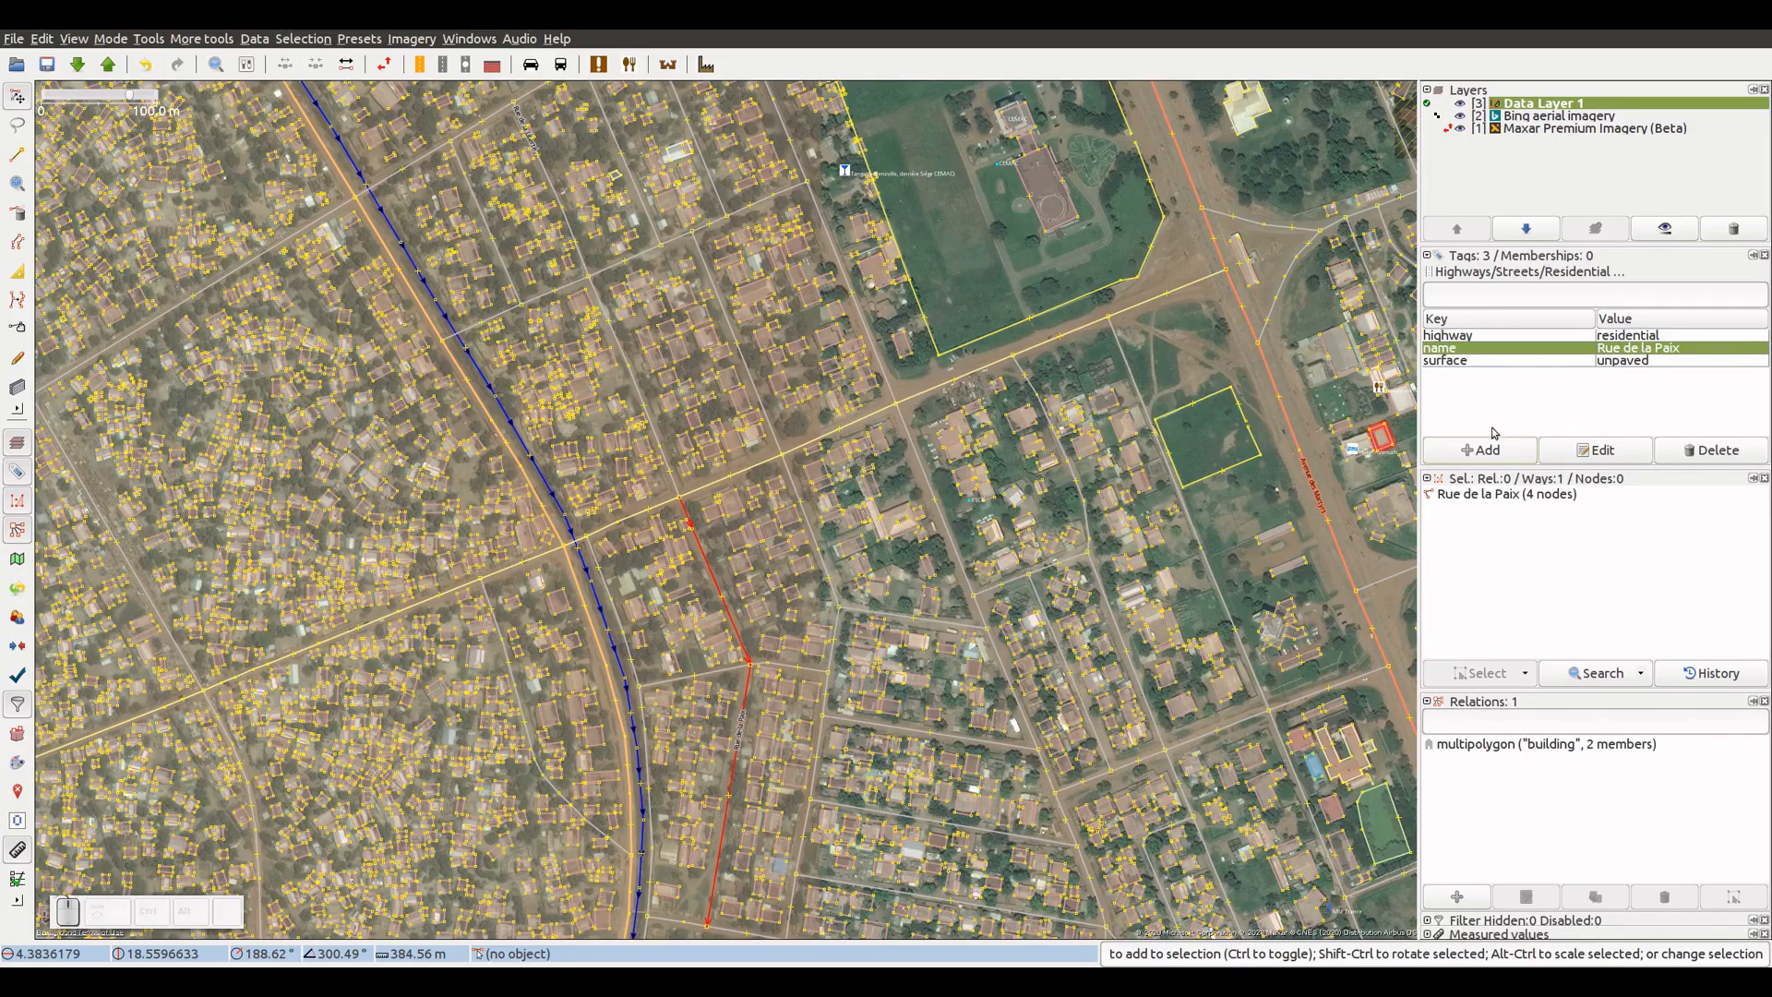